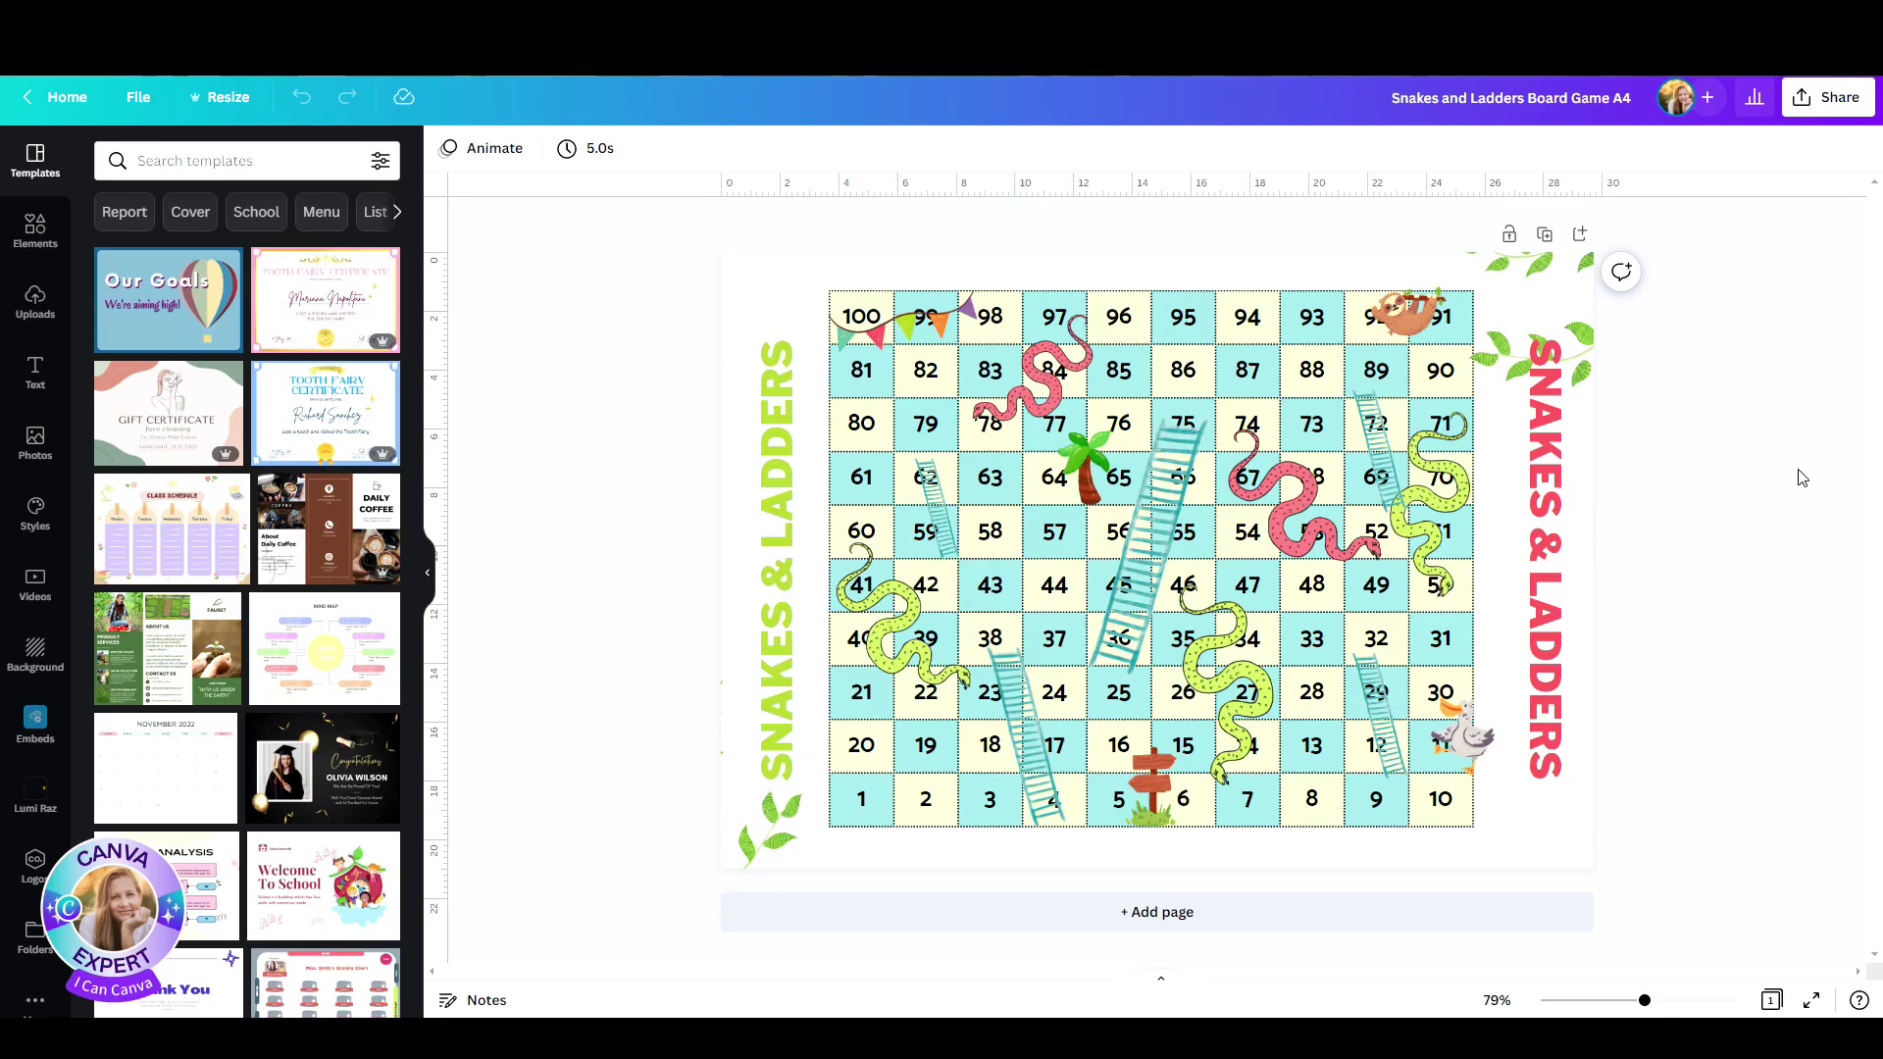
# - Leave the finished Snakes and Ladders board editor and return to the Canva home page
pyautogui.click(77, 95)
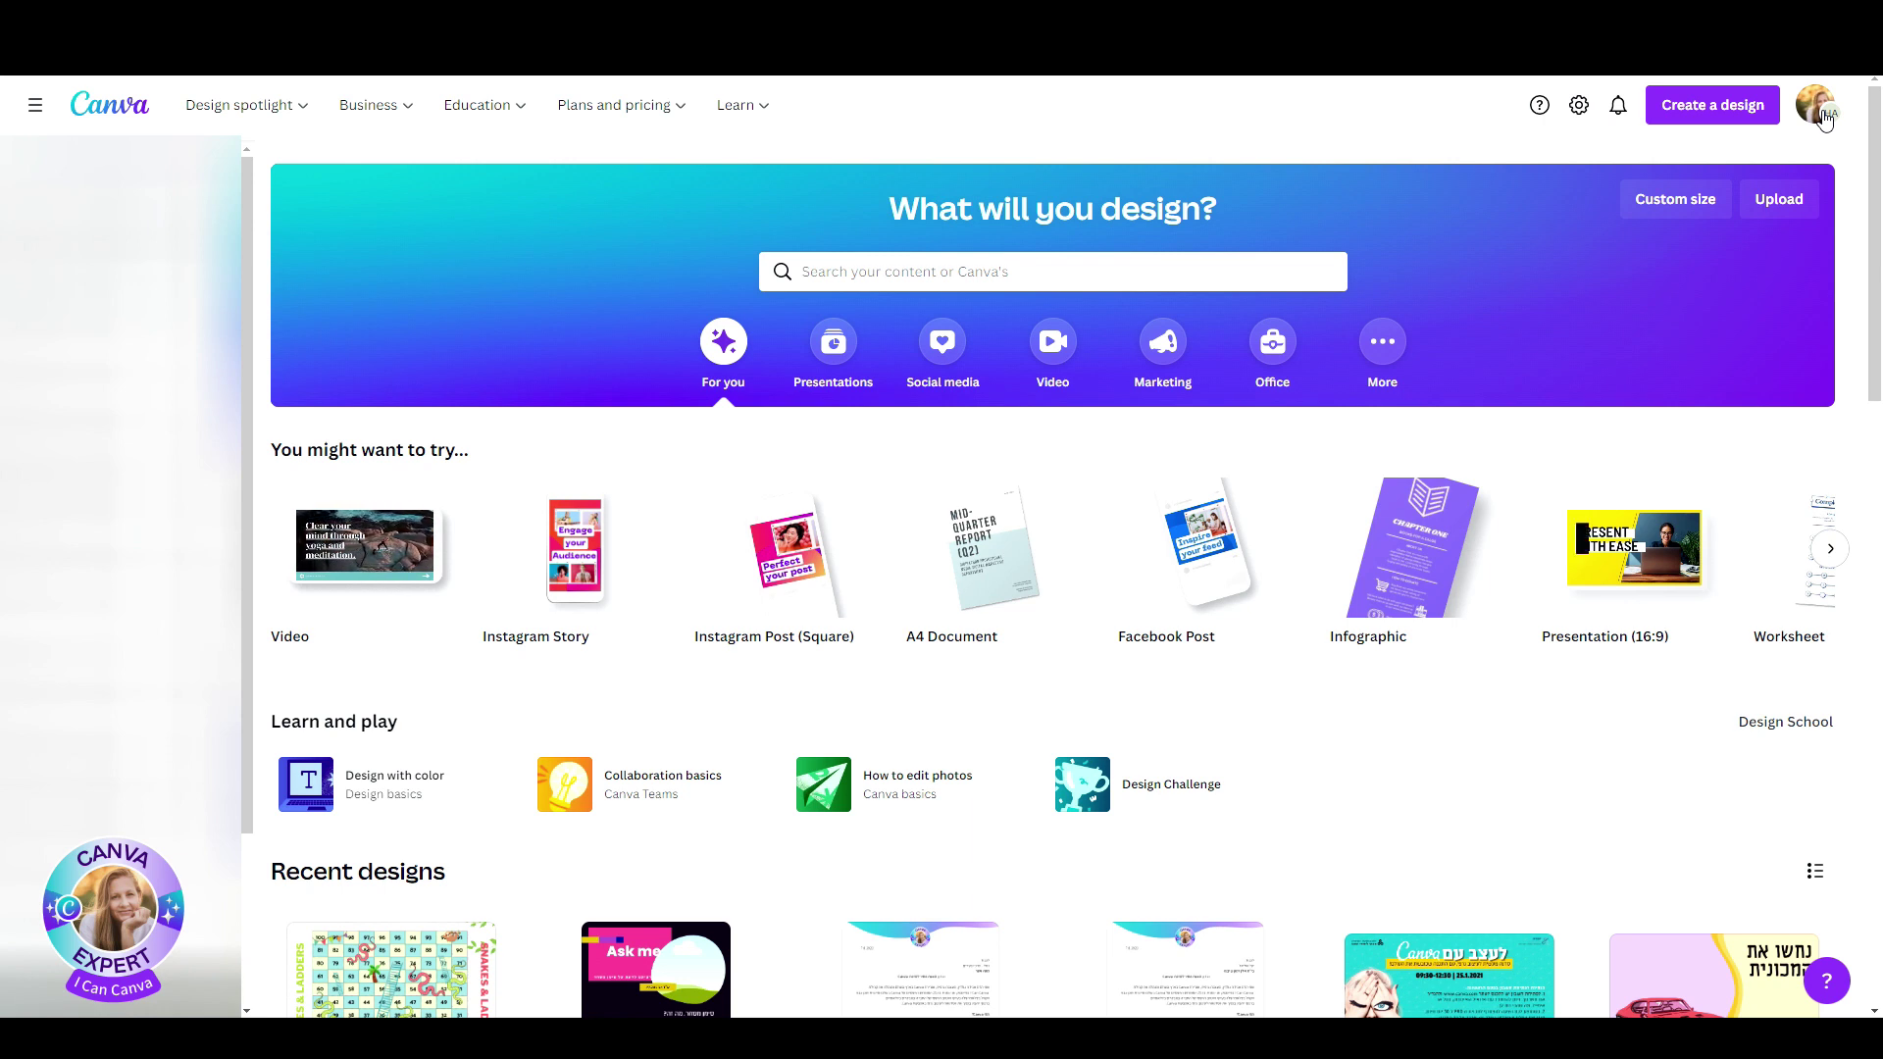
# - Start a new blank A4 landscape design from Create a design, searching 'FLYER' for sizes
pyautogui.click(1816, 105)
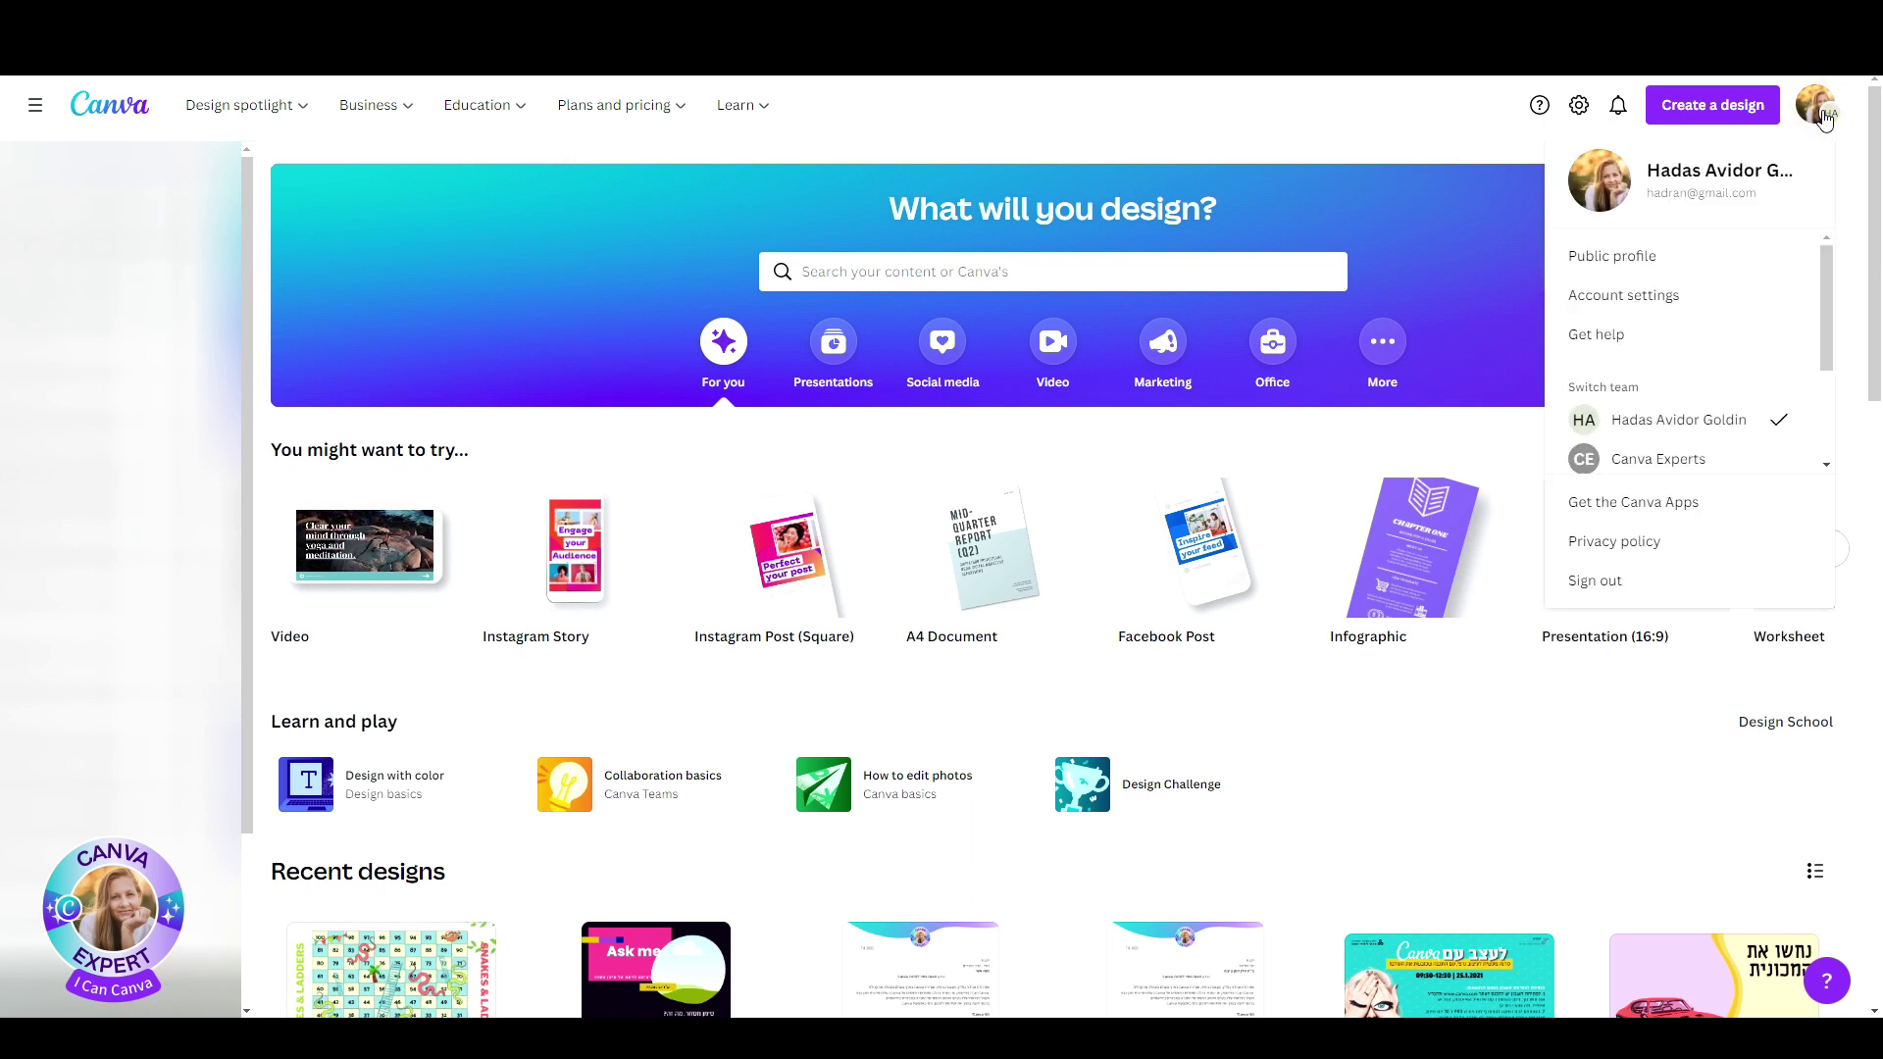
pyautogui.click(1711, 105)
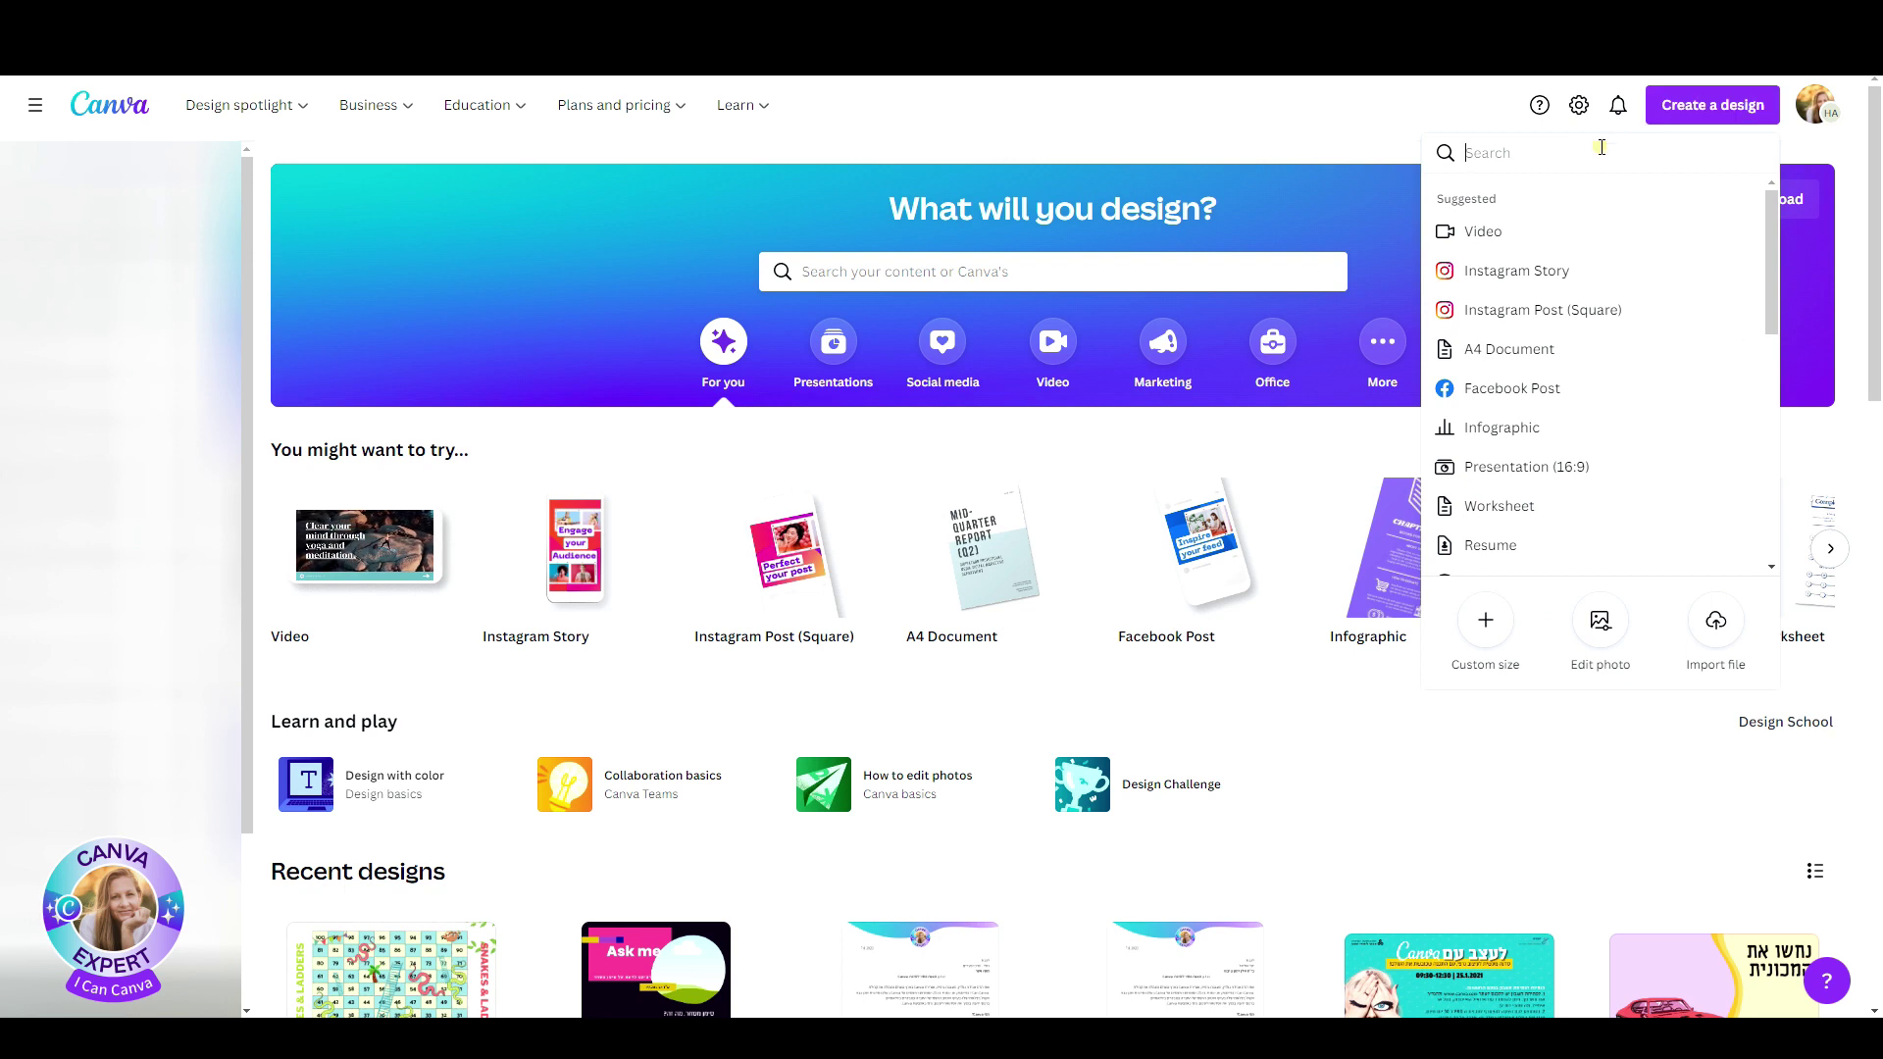
pyautogui.write('FLYER')
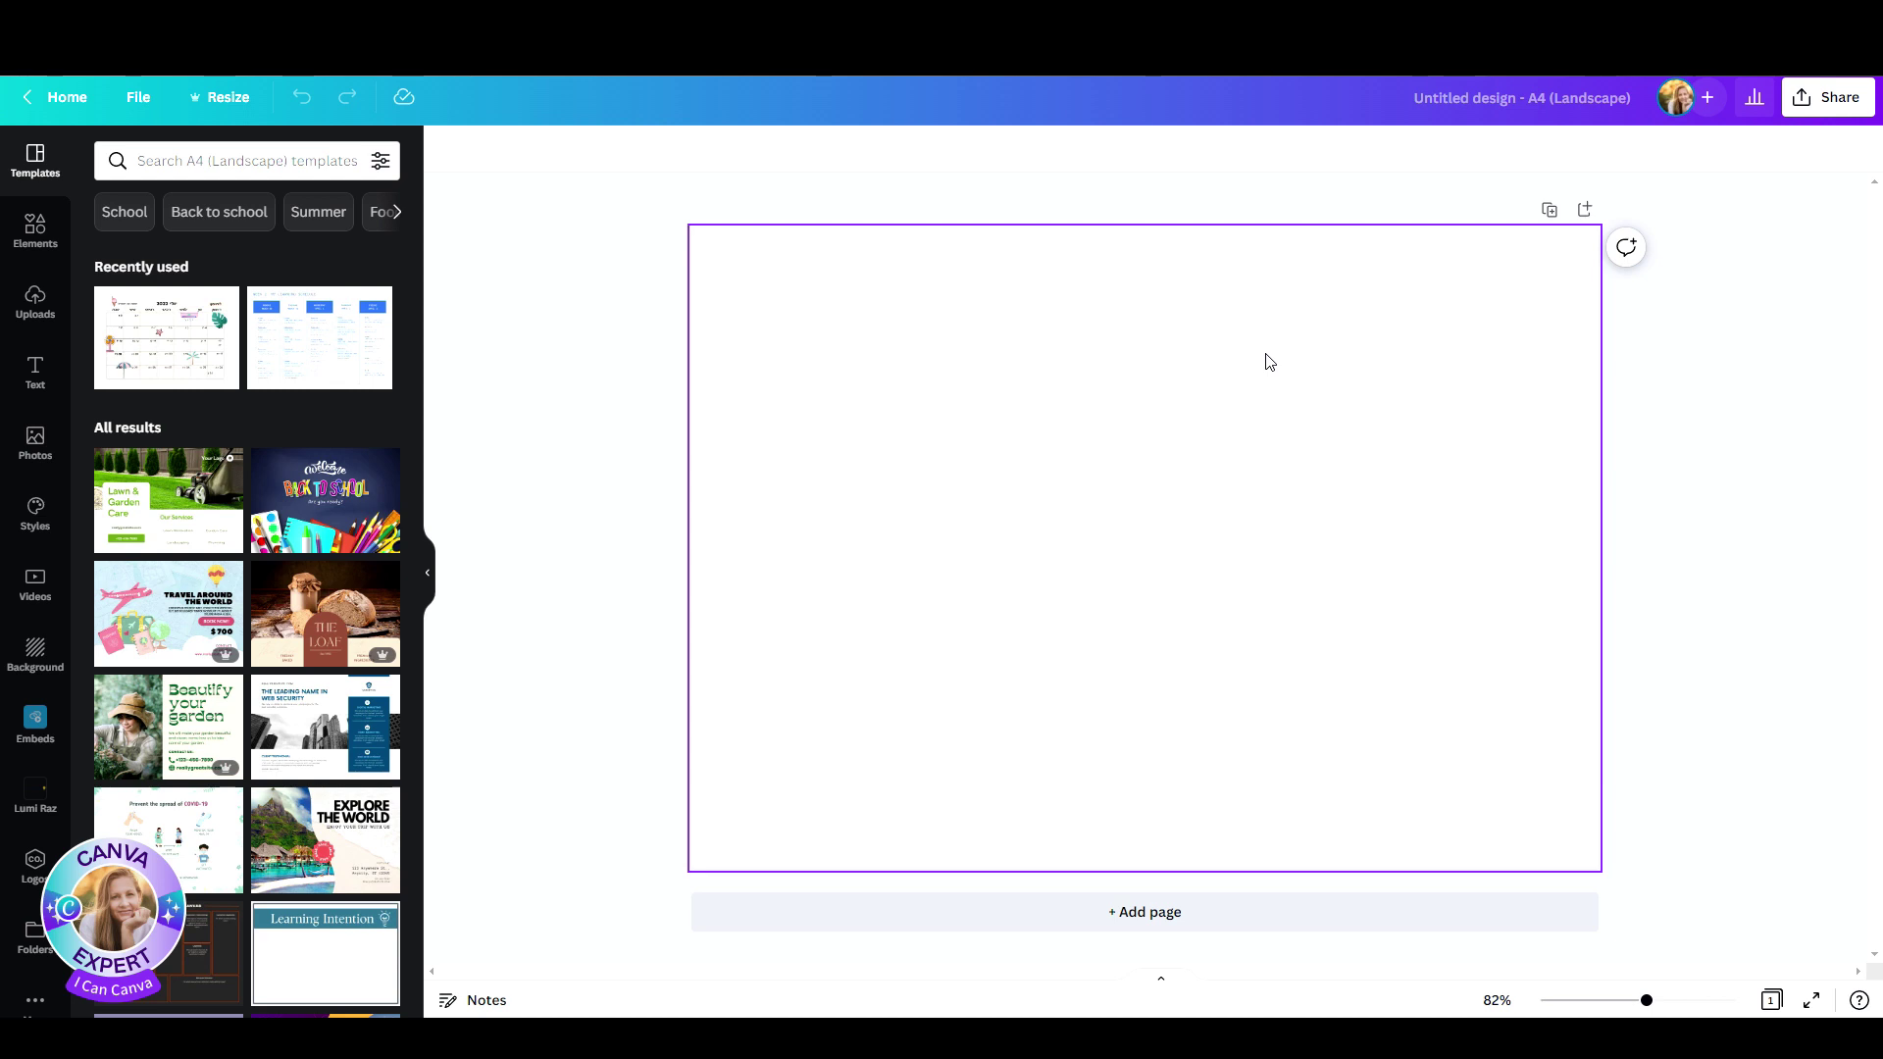
# - Insert an empty 8x8 table onto the page from the / quick-add list
pyautogui.press('/')
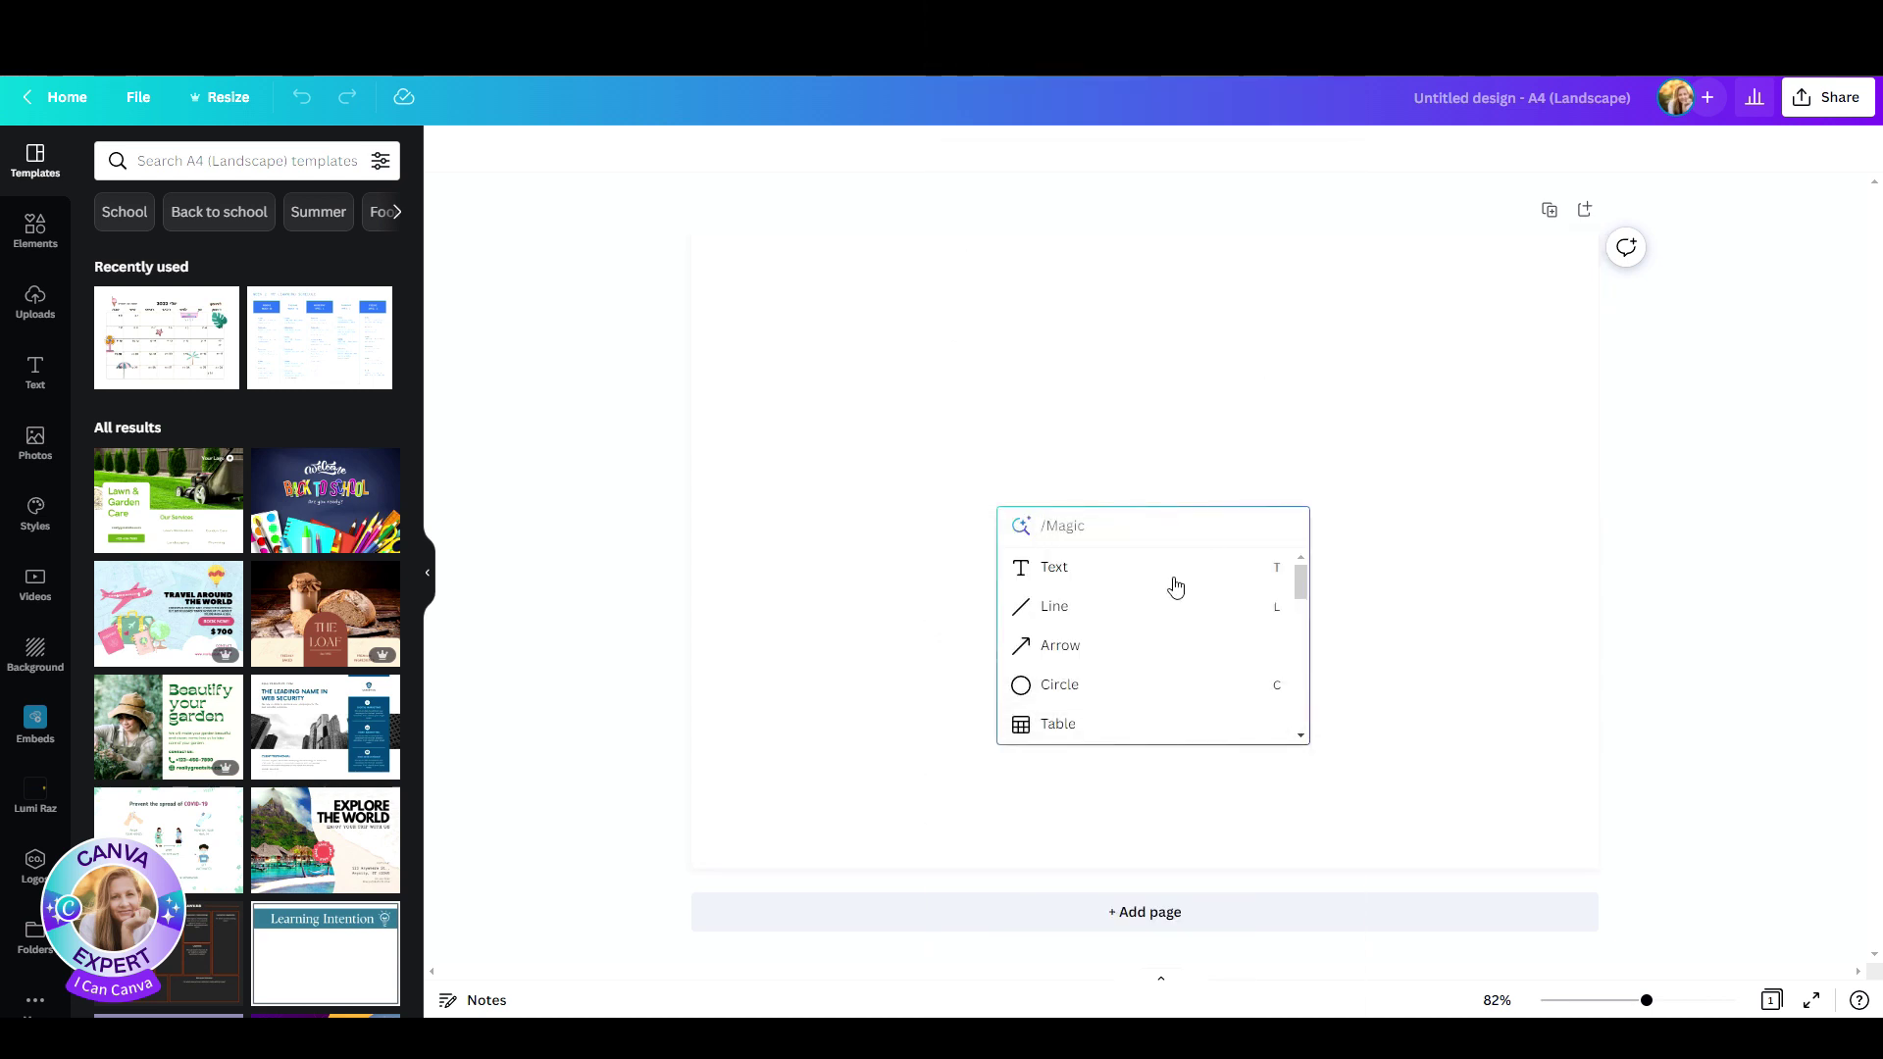
pyautogui.scroll(-2, 1173, 589)
pyautogui.click(1107, 640)
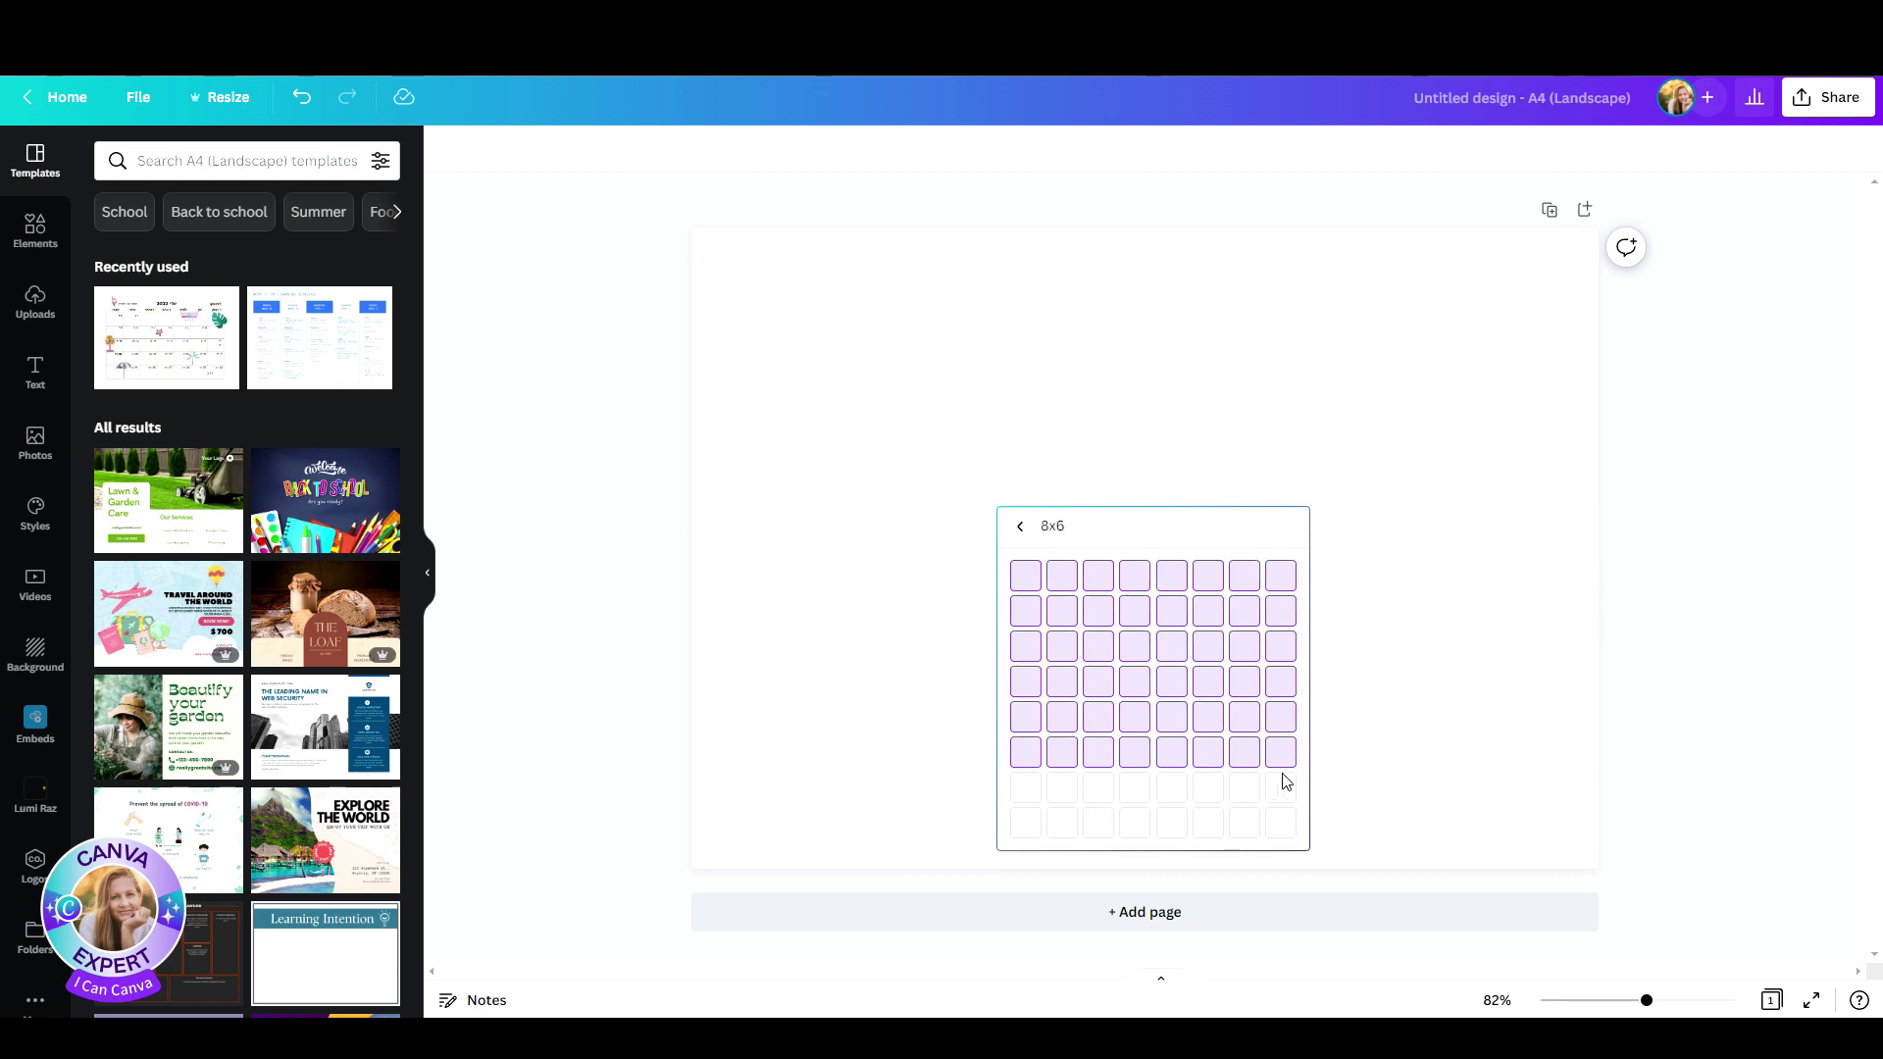
pyautogui.click(1288, 830)
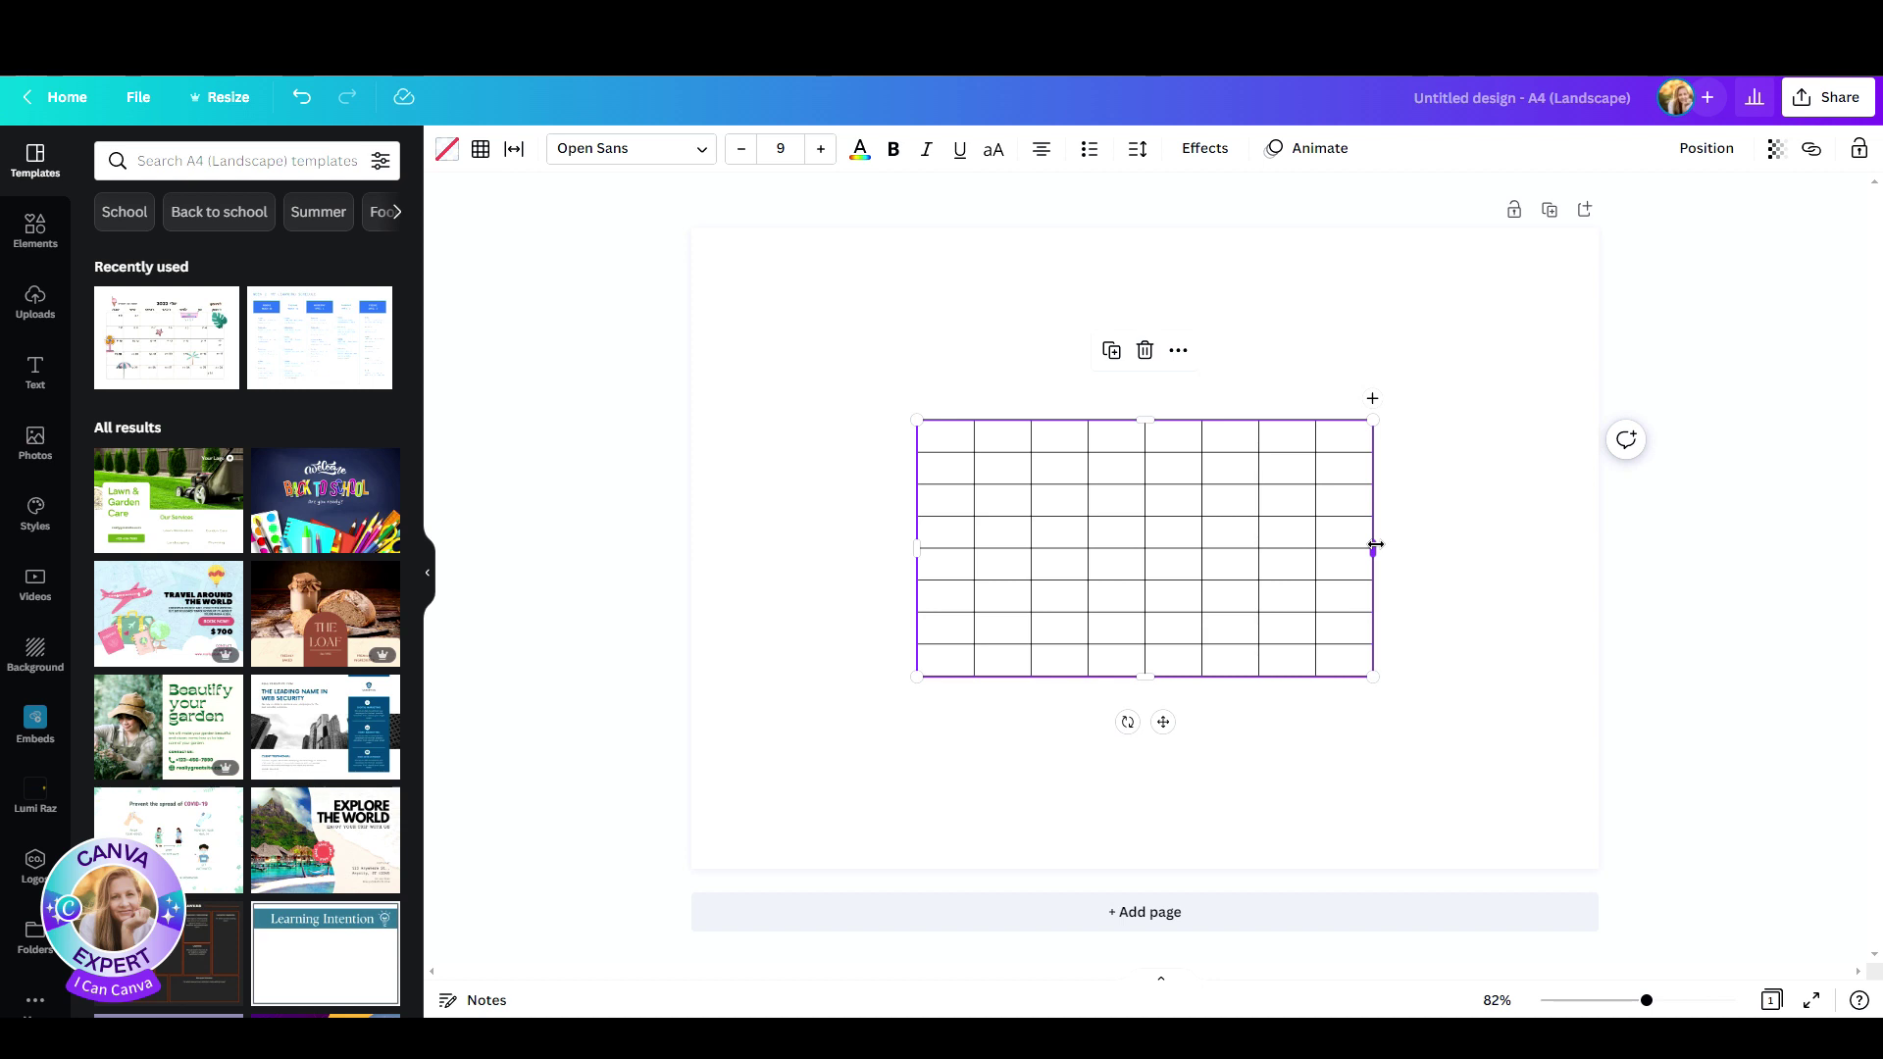
# - Add two columns before the fifth column to make ten columns
pyautogui.click(1185, 465)
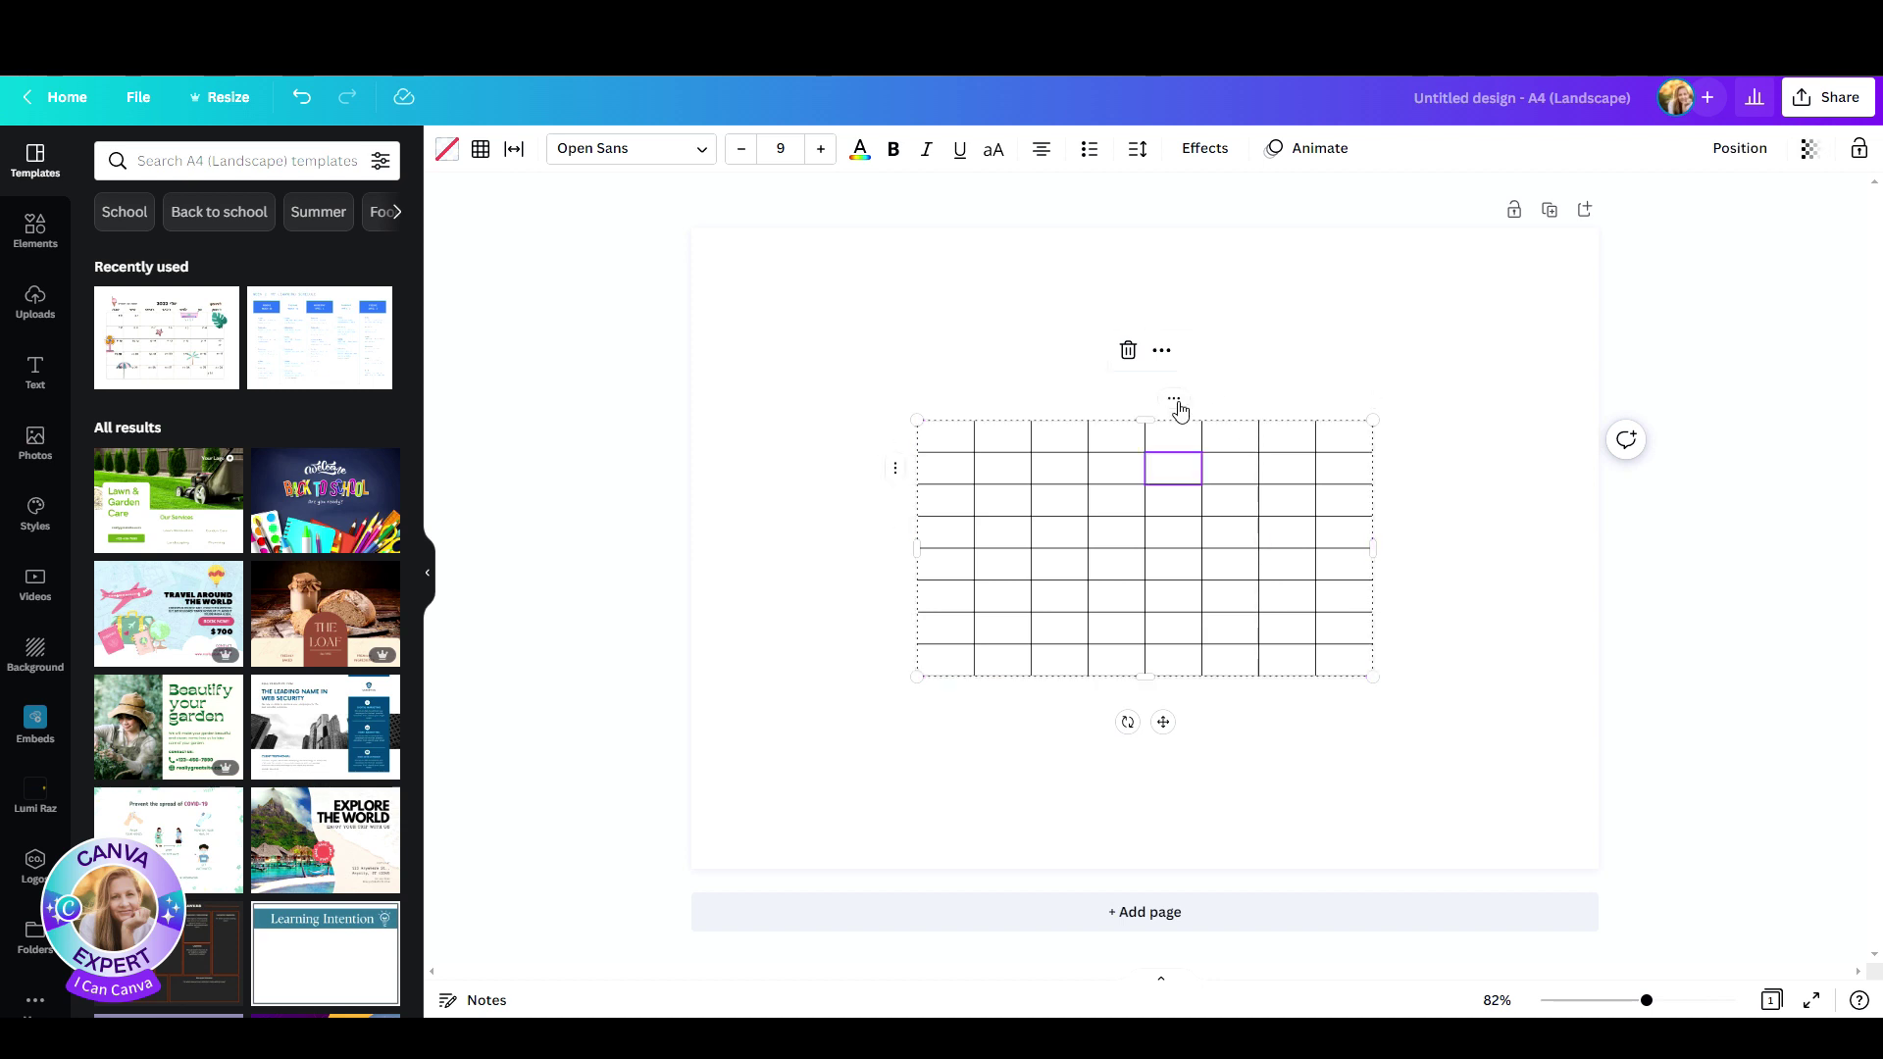
pyautogui.click(1175, 399)
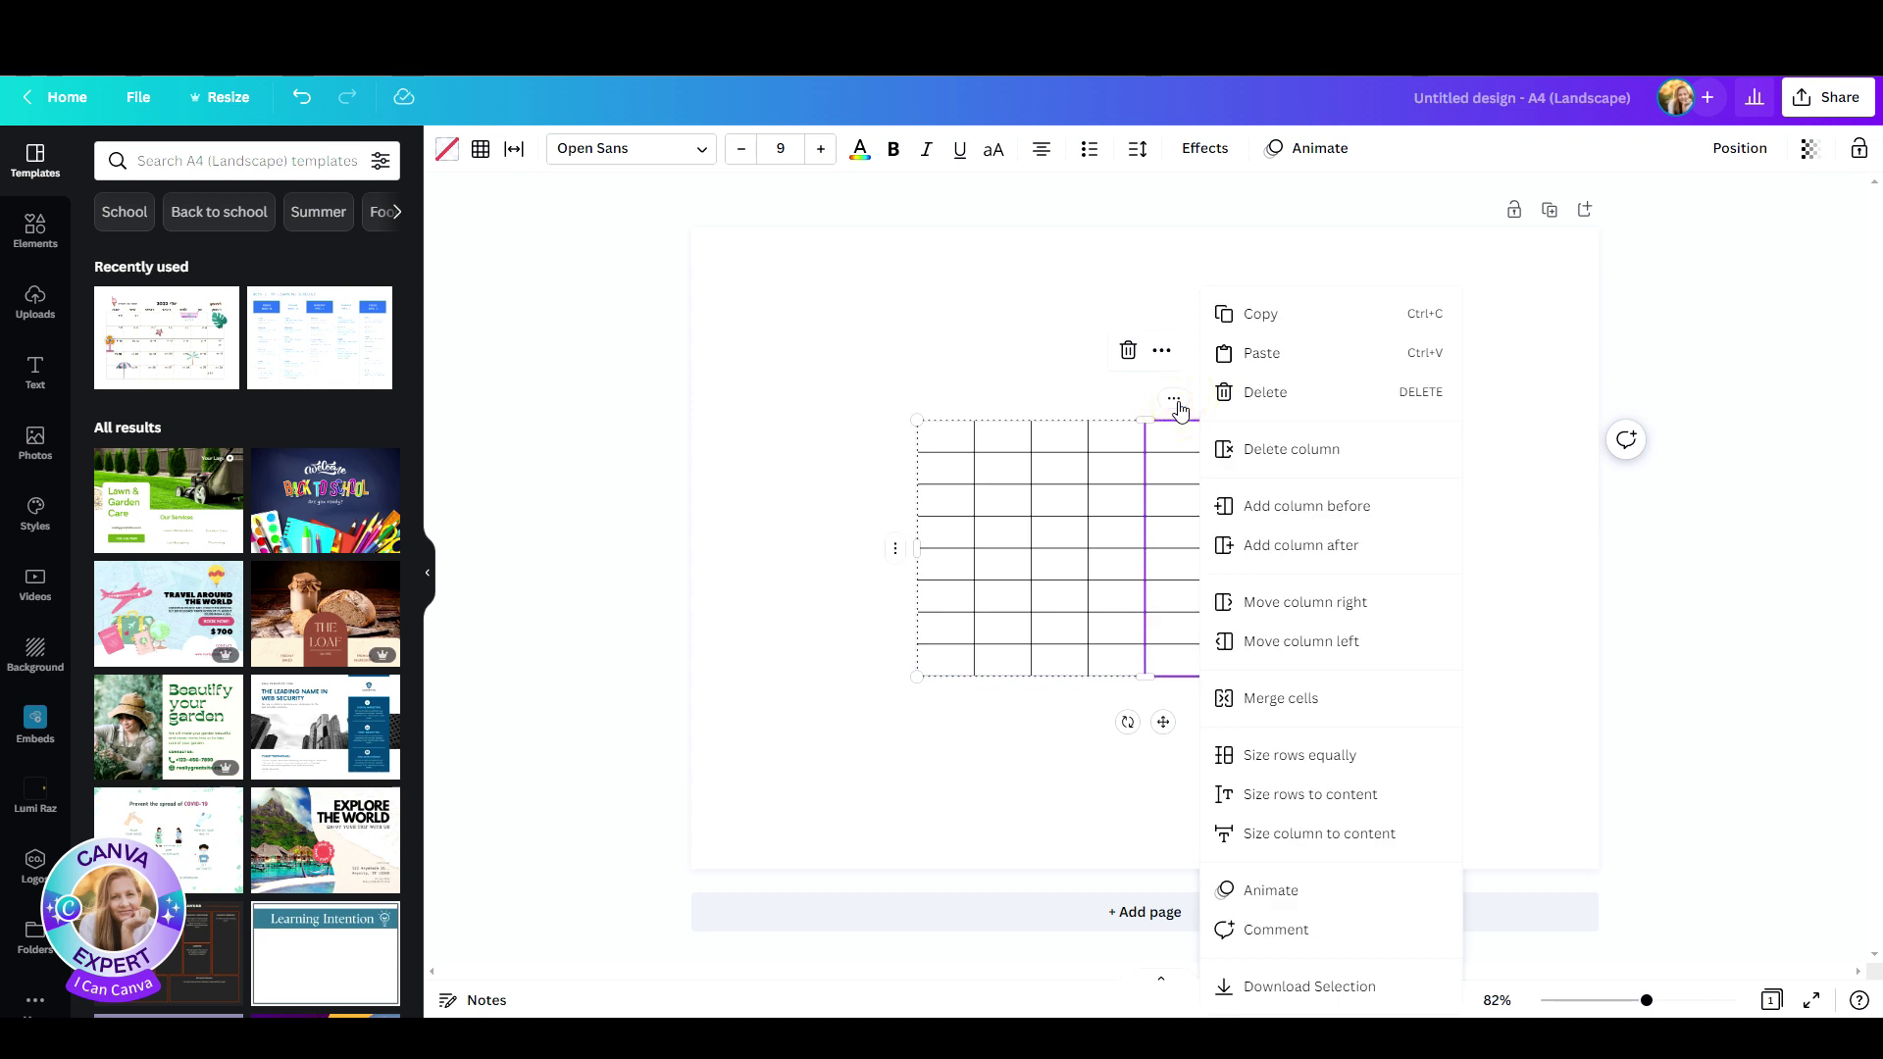
pyautogui.click(1292, 504)
pyautogui.click(1194, 398)
pyautogui.click(1286, 505)
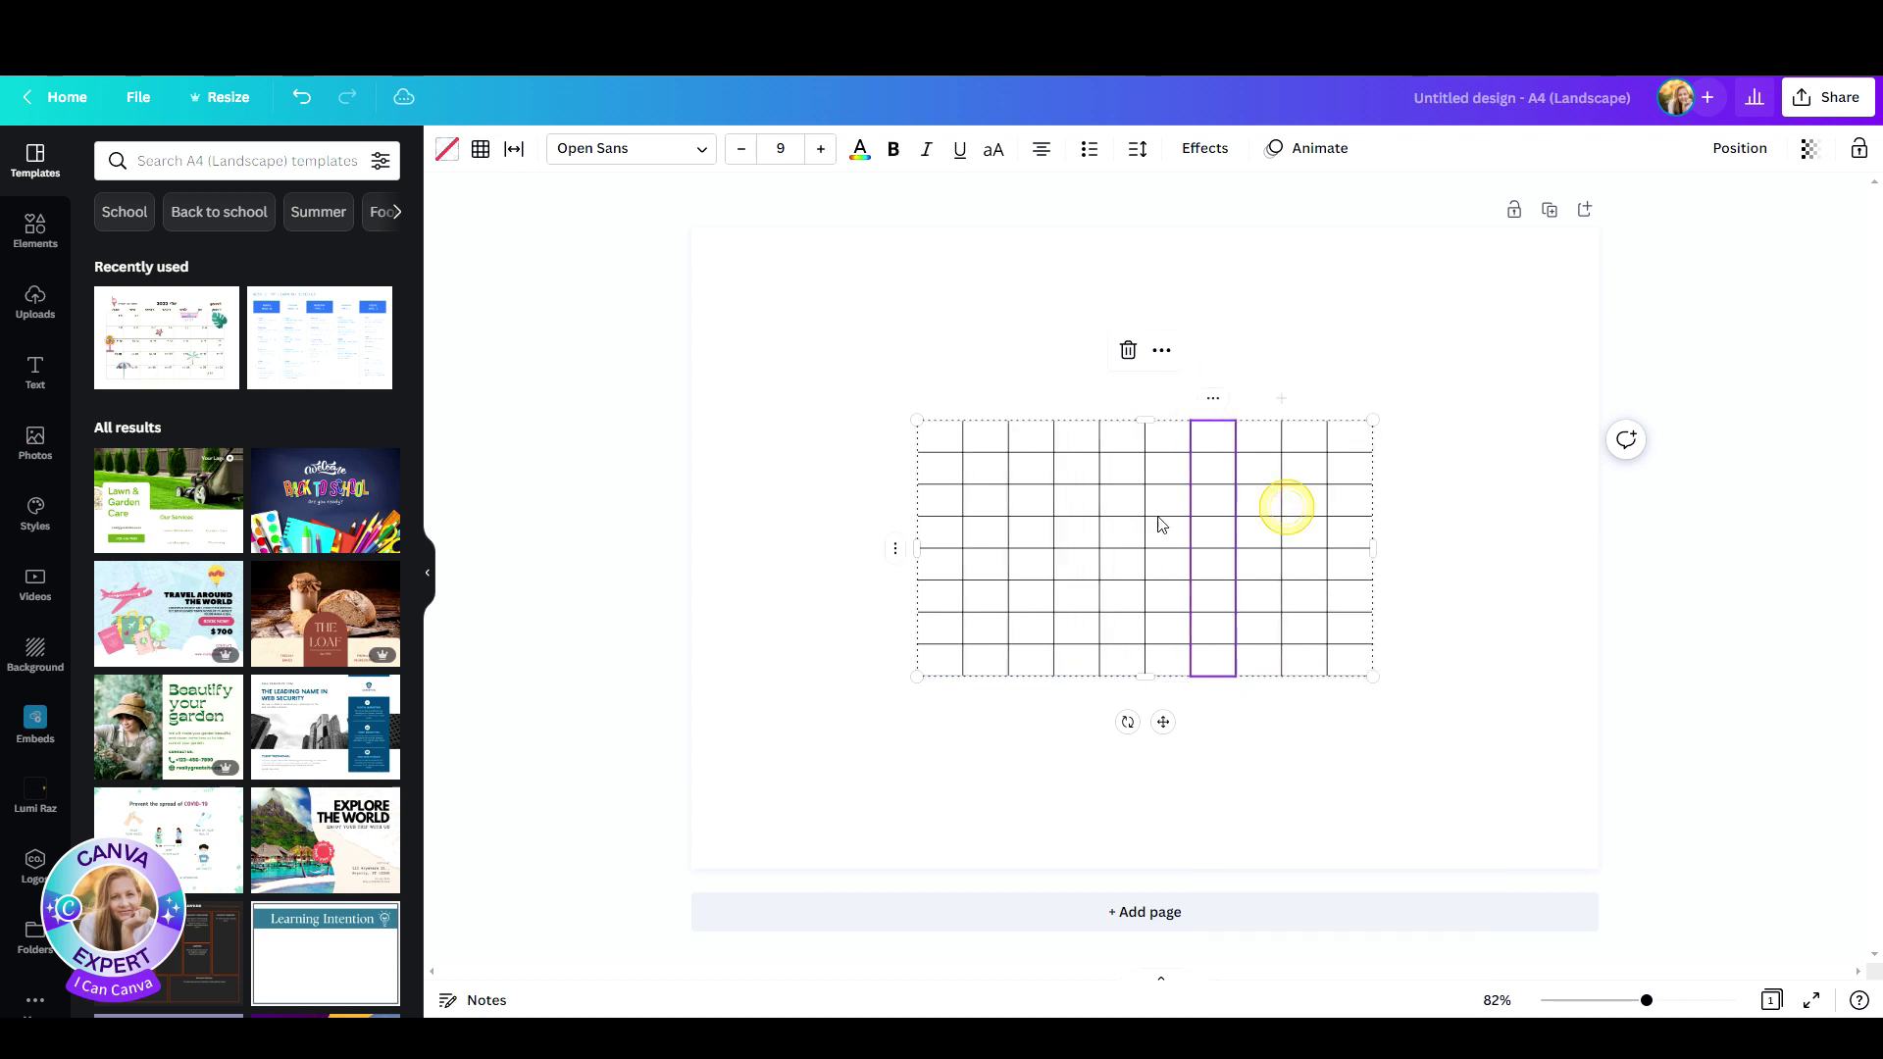
# - Add two rows at the bottom so the table has ten rows
pyautogui.rightClick(895, 548)
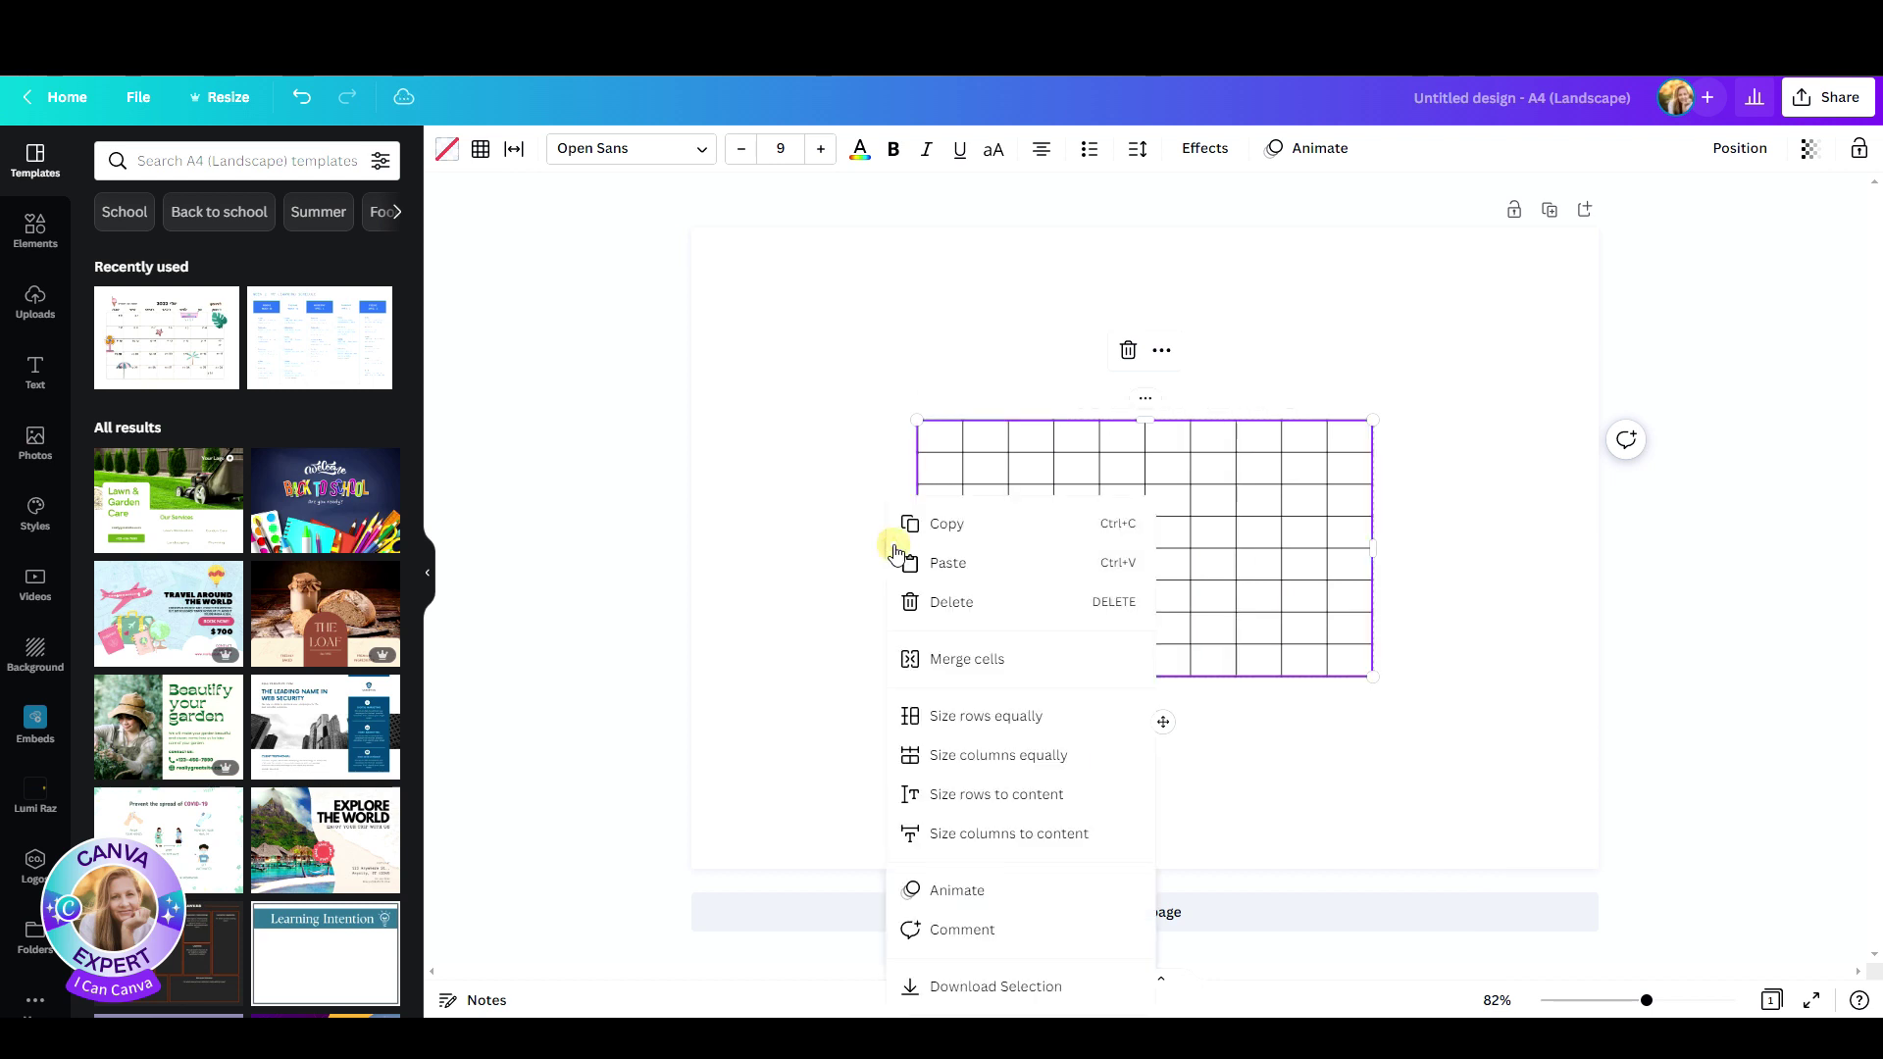
pyautogui.rightClick(895, 660)
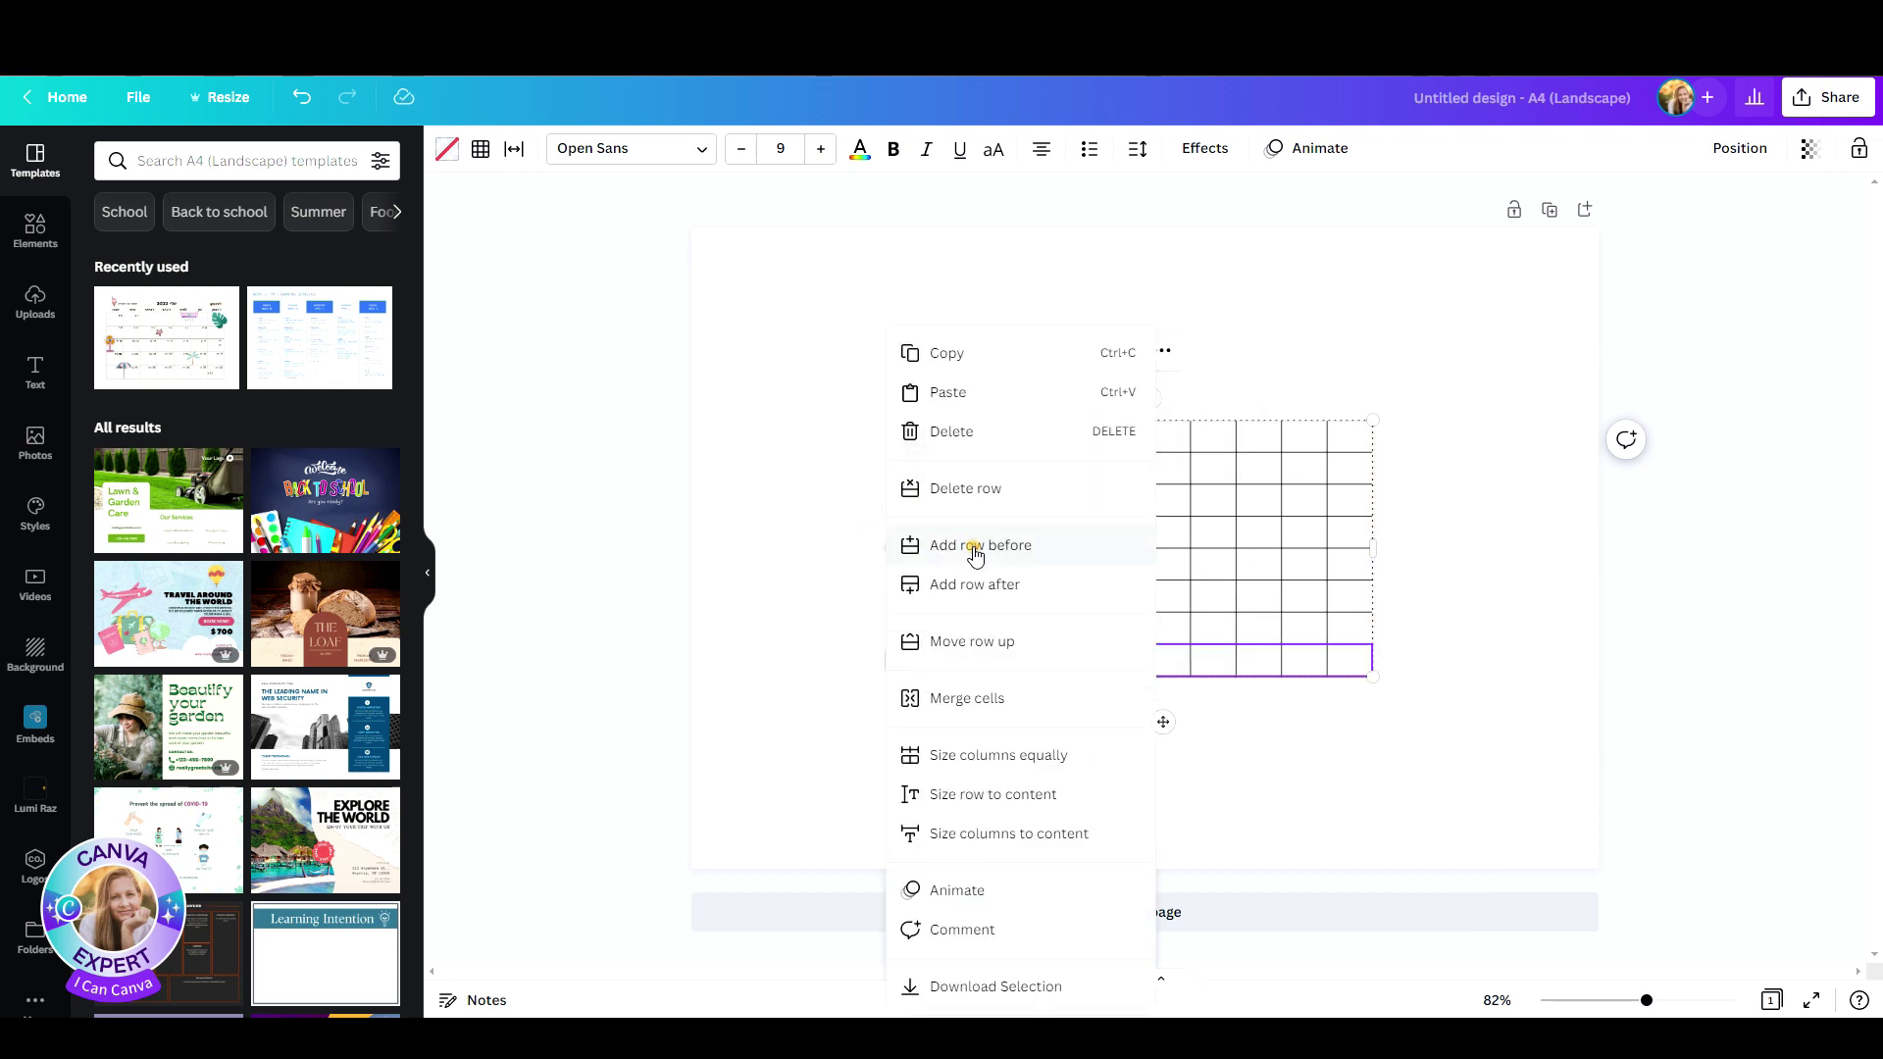
pyautogui.click(981, 545)
pyautogui.rightClick(895, 692)
pyautogui.click(983, 546)
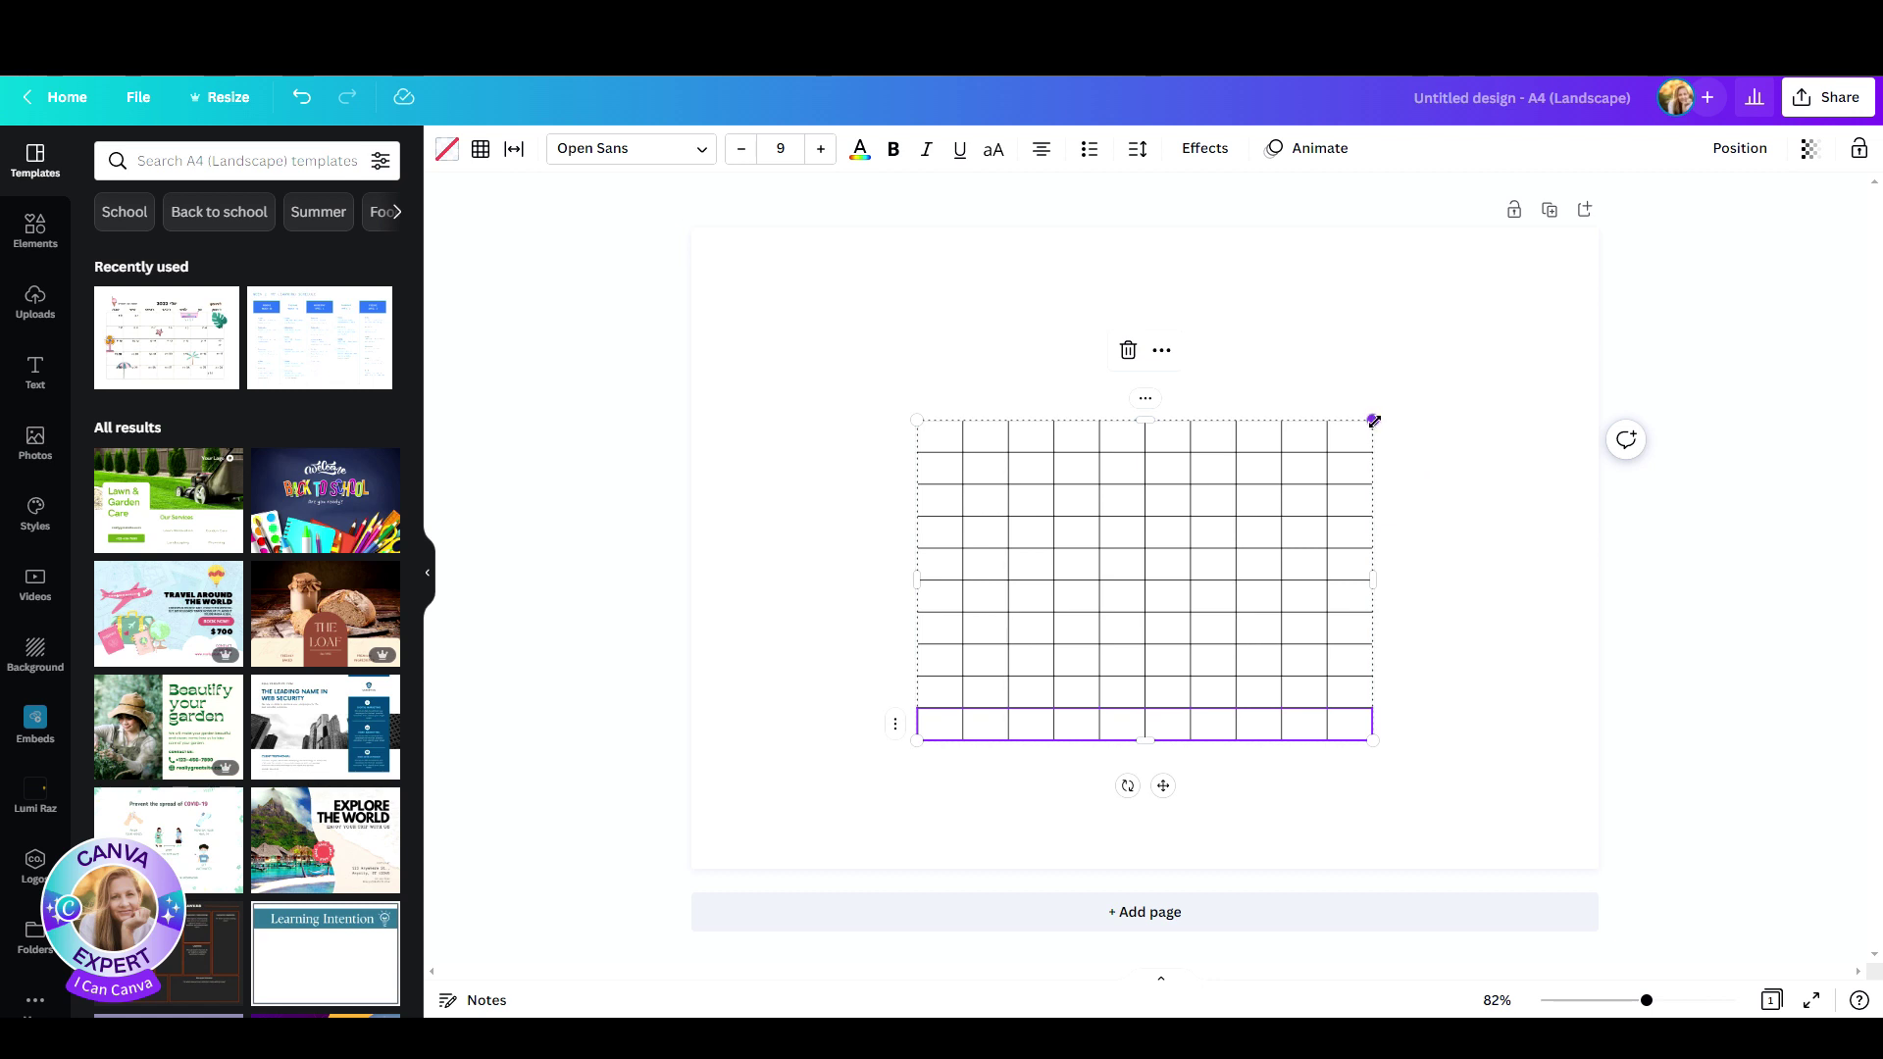
# - Drag the table corners outward so the grid fills most of the page
pyautogui.moveTo(1373, 420); pyautogui.dragTo(1488, 282)
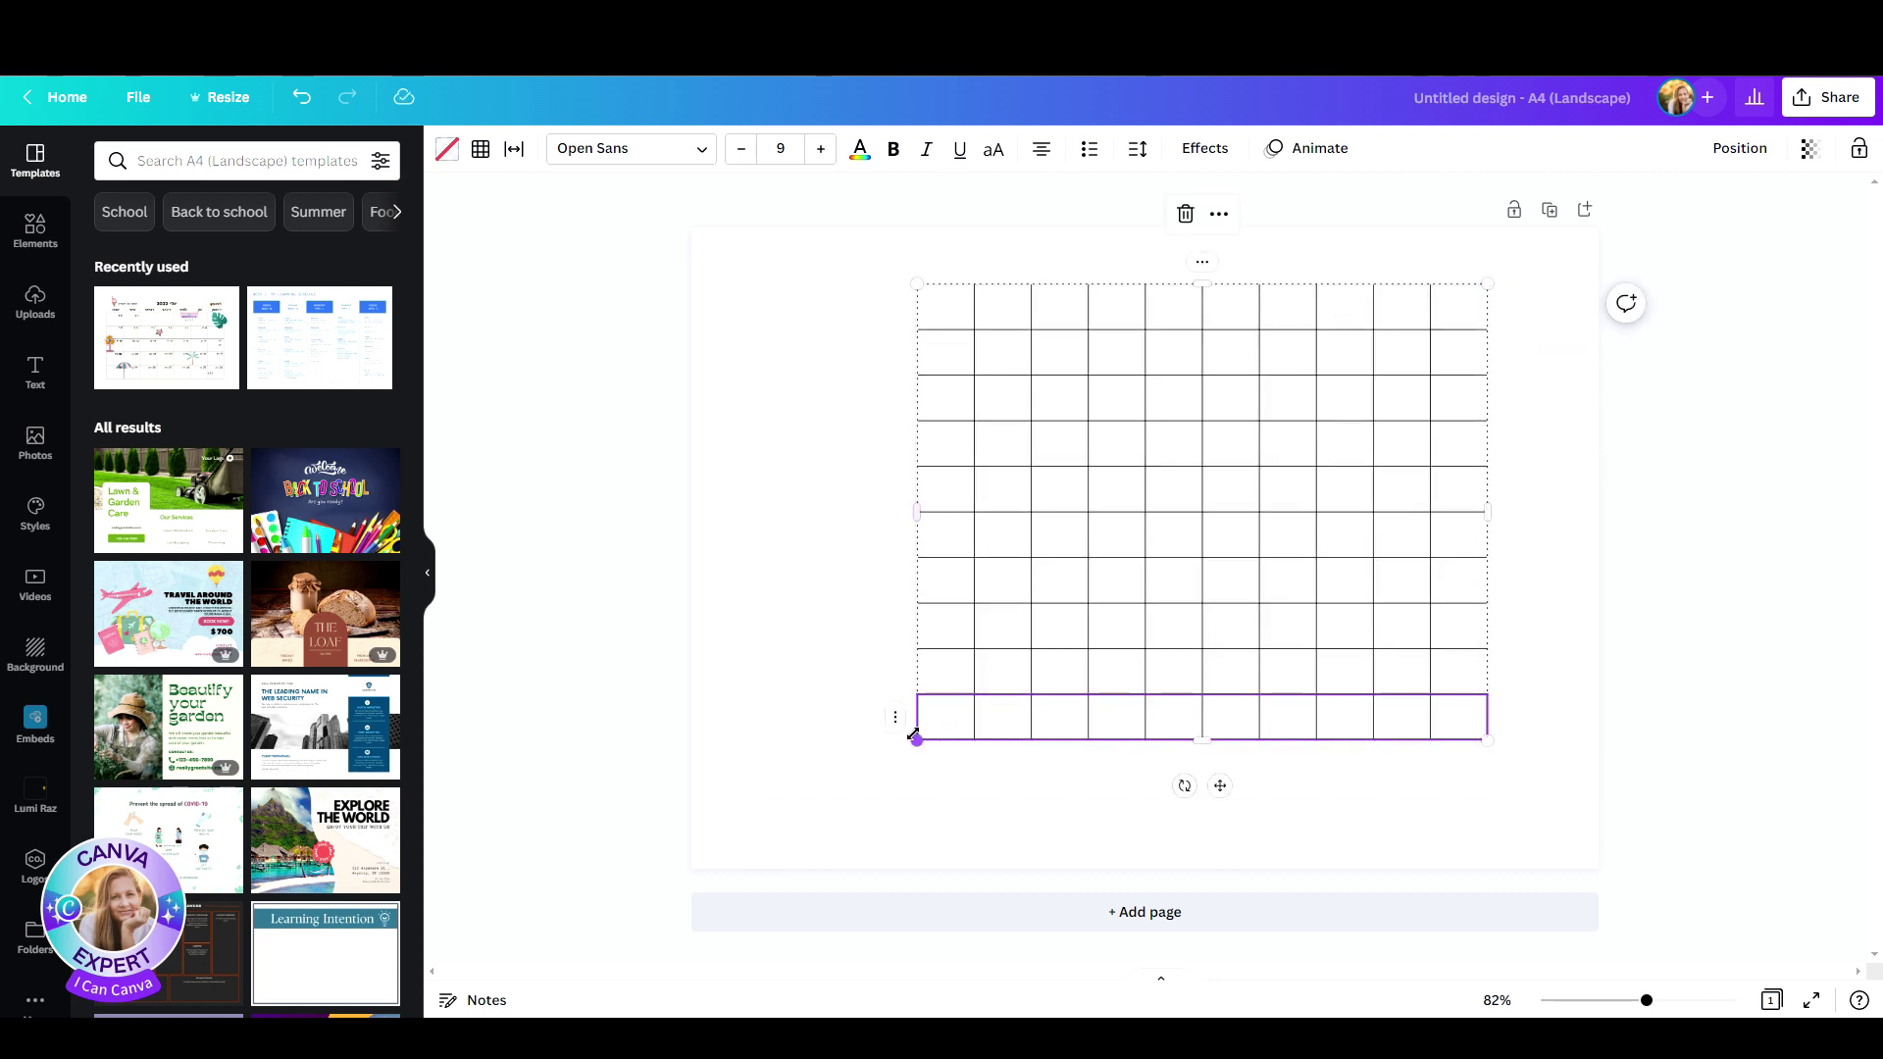
pyautogui.moveTo(916, 741); pyautogui.dragTo(833, 824)
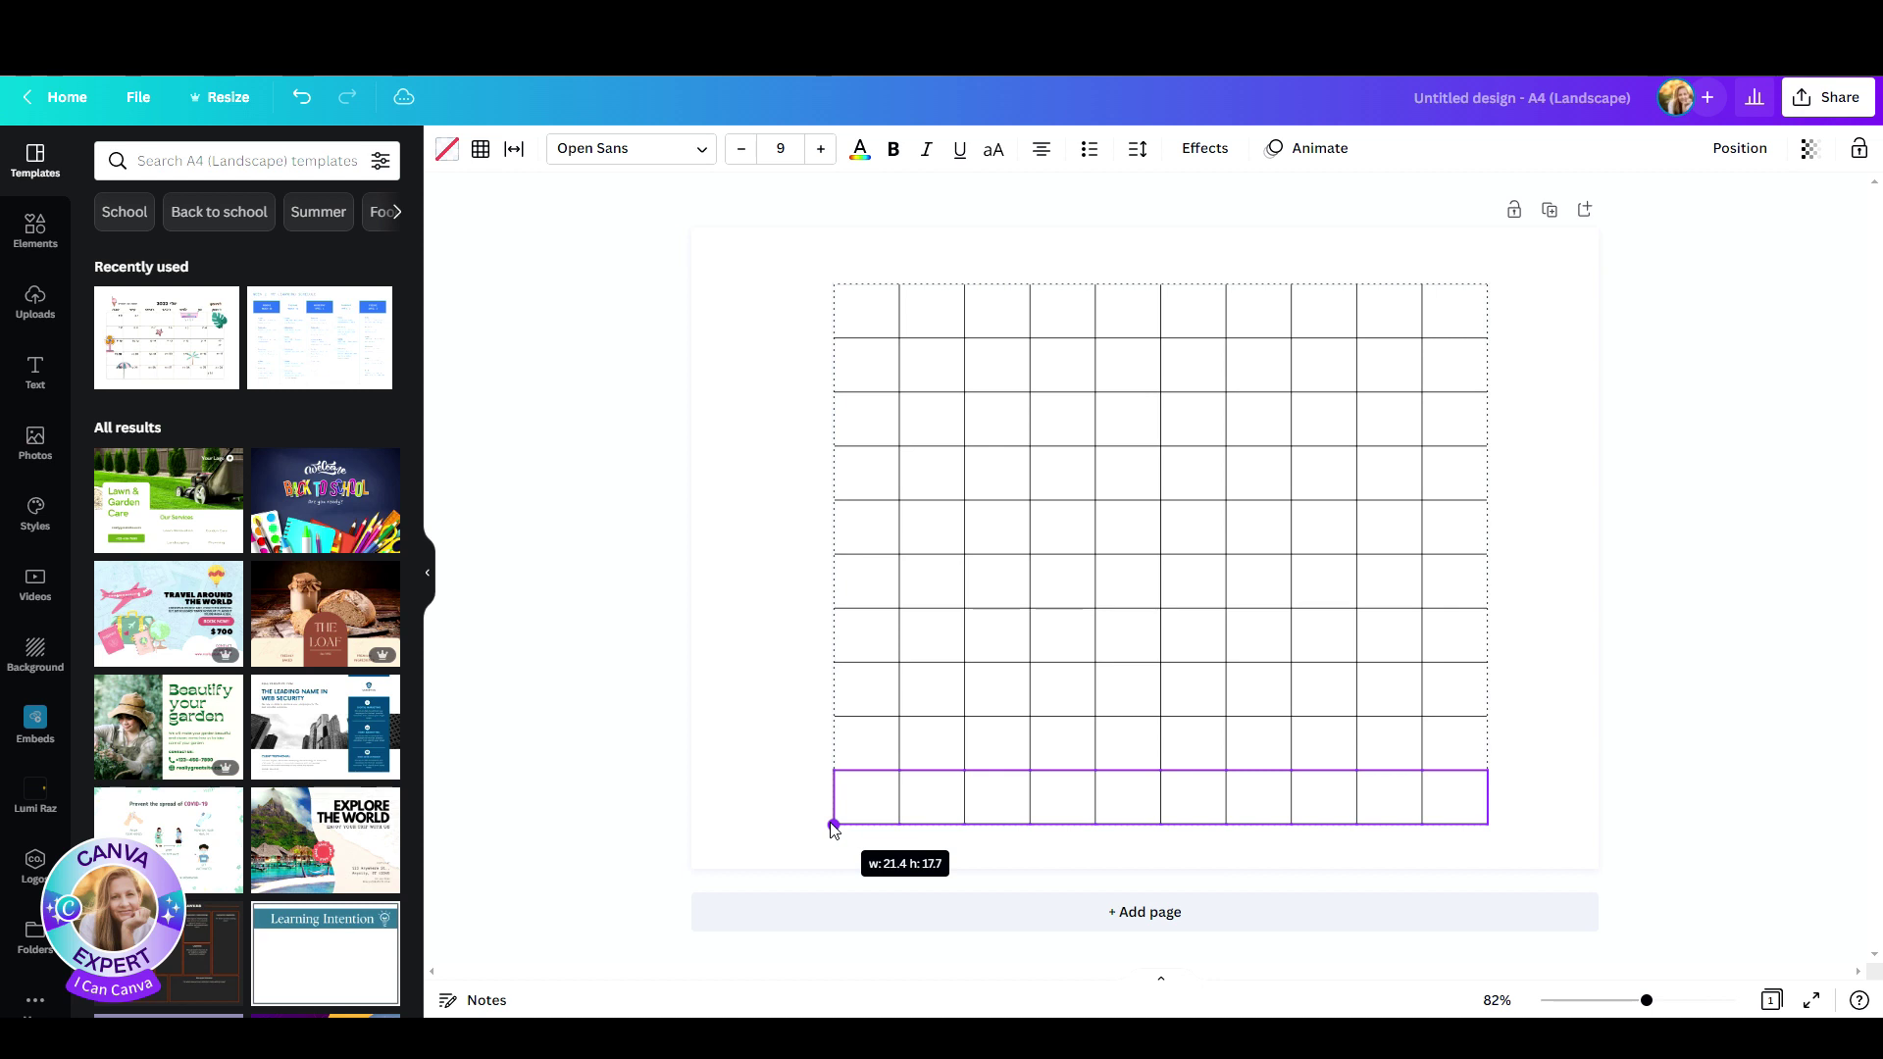
pyautogui.click(785, 652)
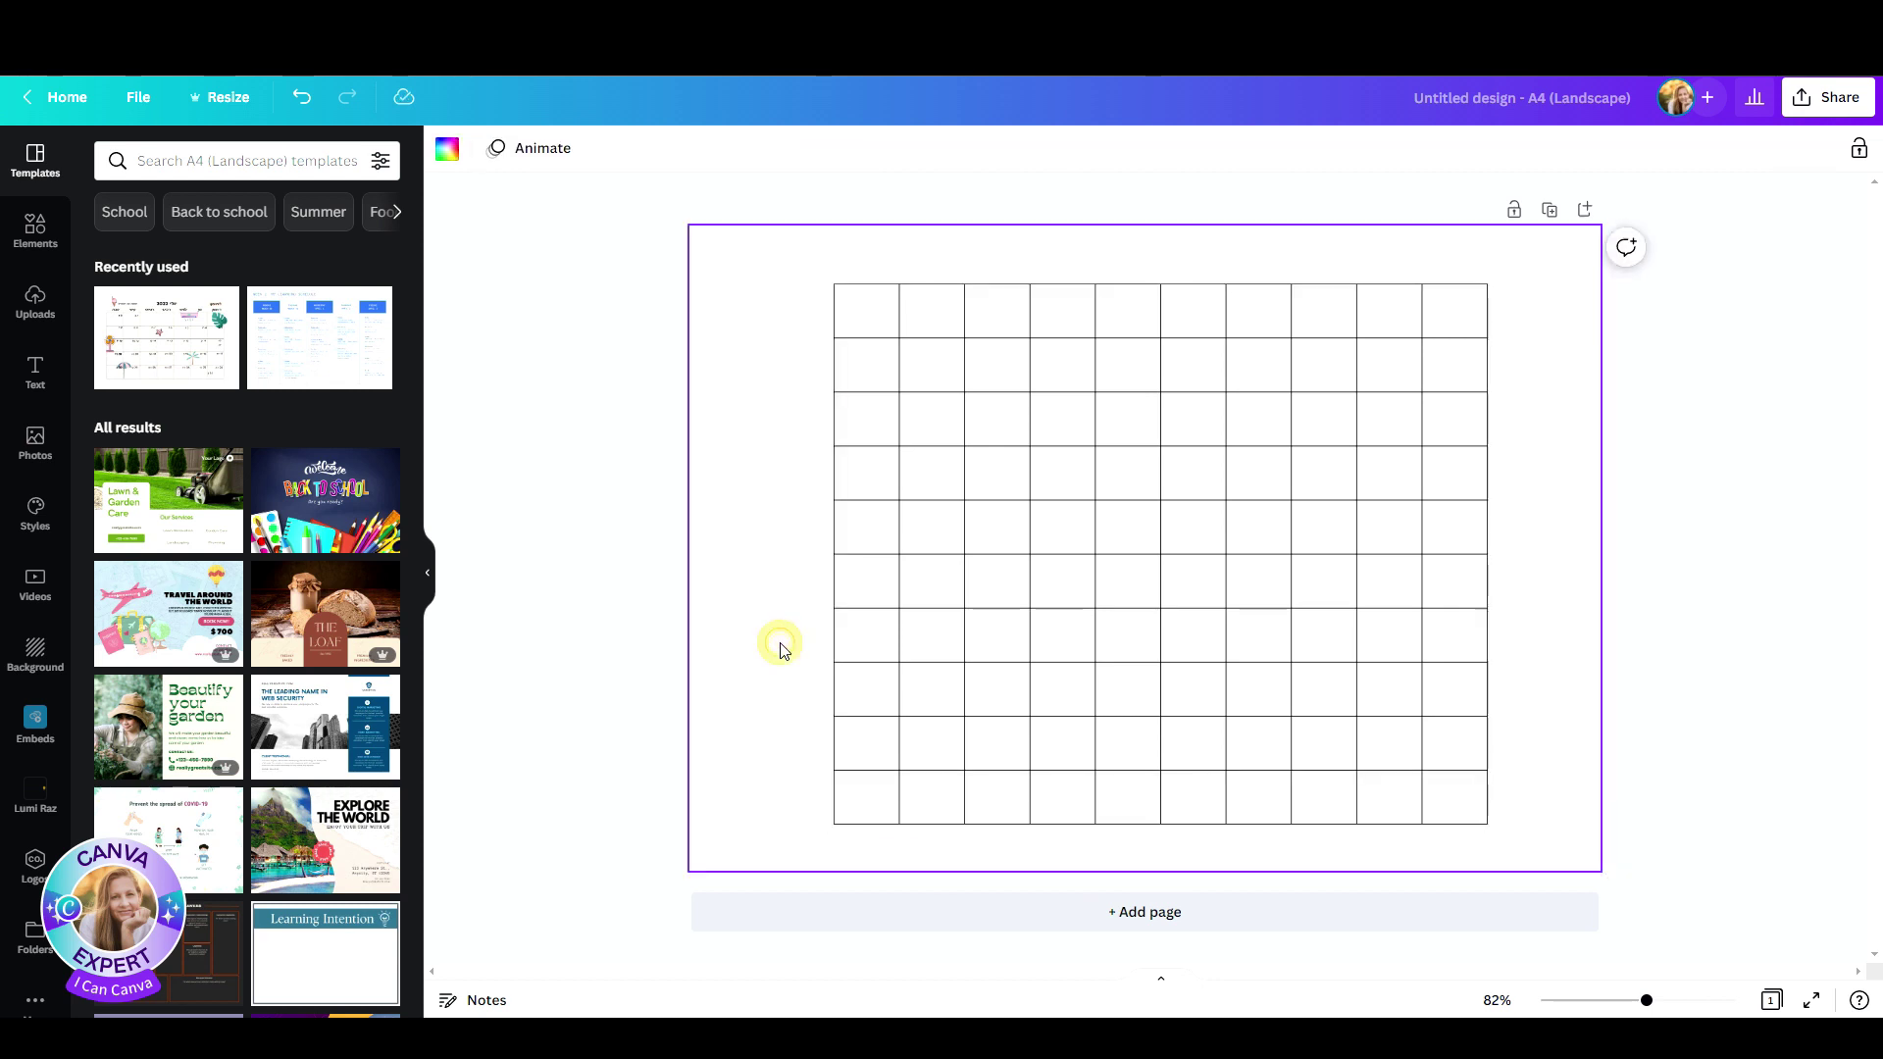
pyautogui.click(856, 800)
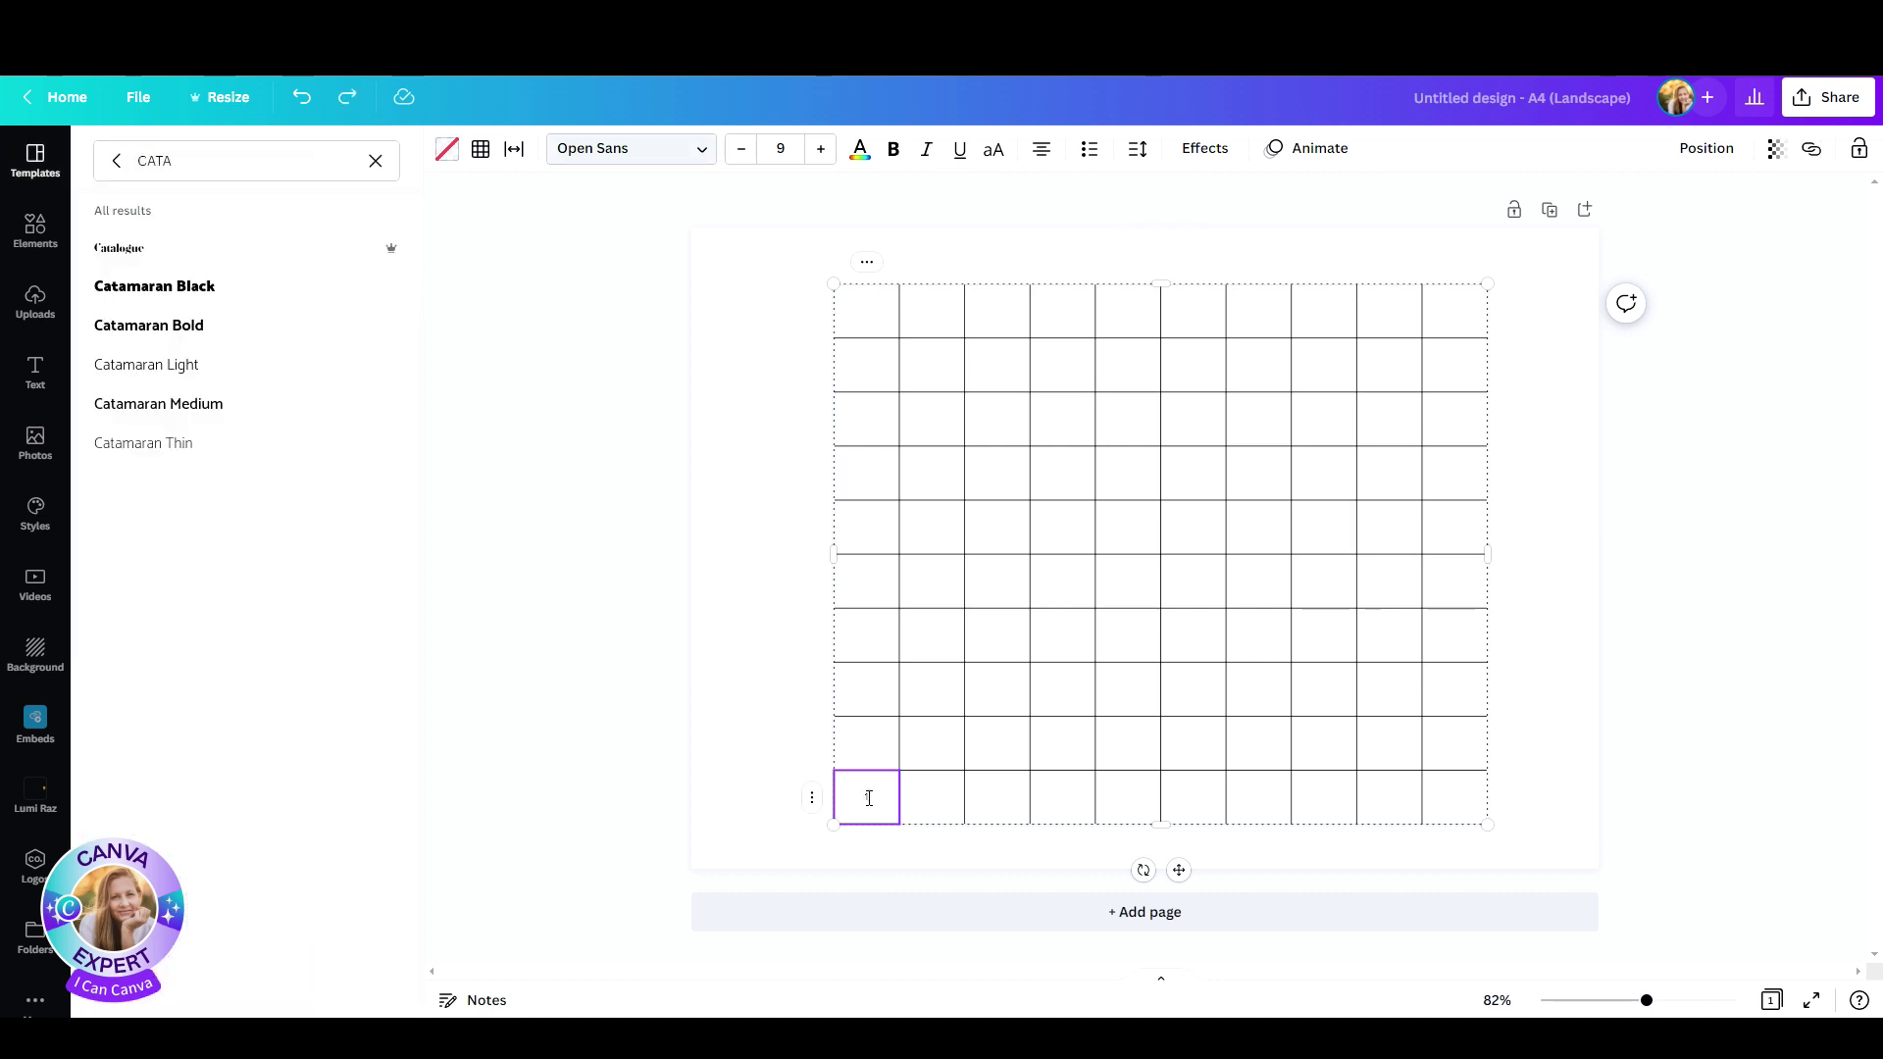
# - Copy the 1 from the bottom-left cell and paste it into every table cell
pyautogui.click(868, 798)
pyautogui.rightClick(867, 797)
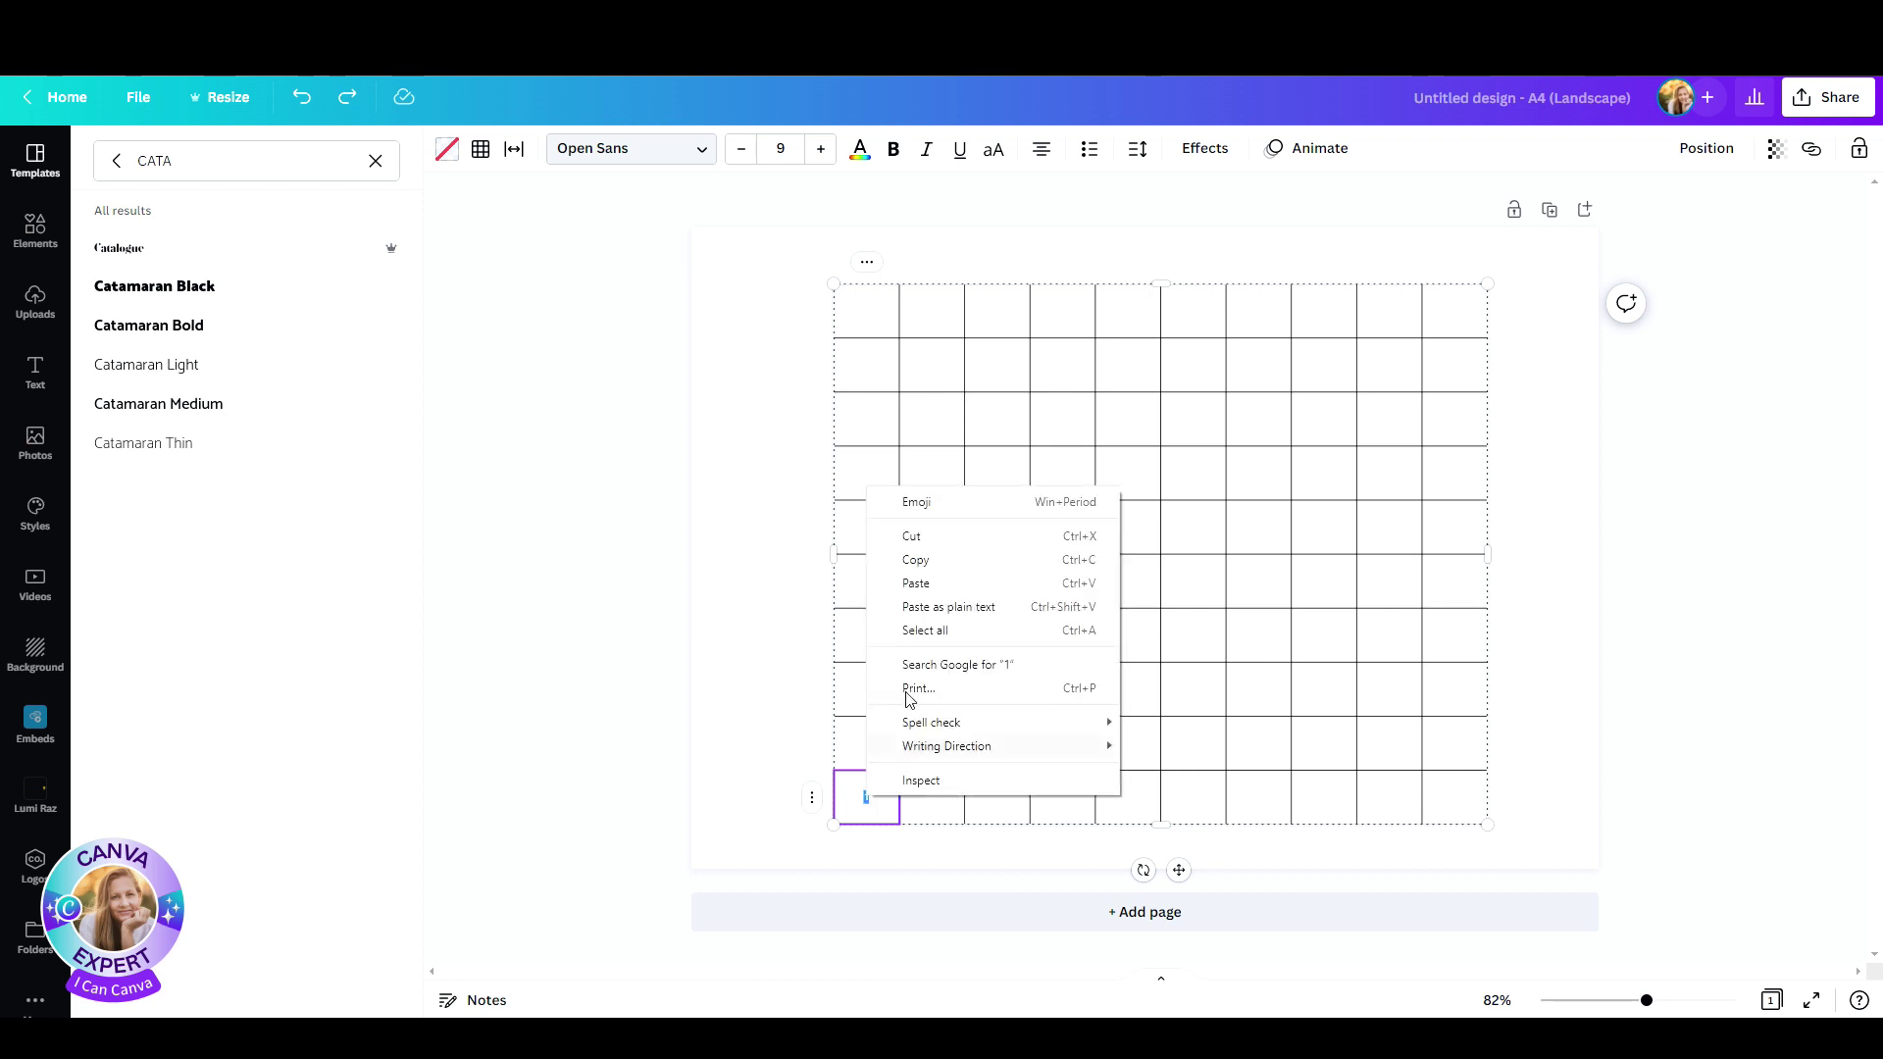
pyautogui.click(922, 561)
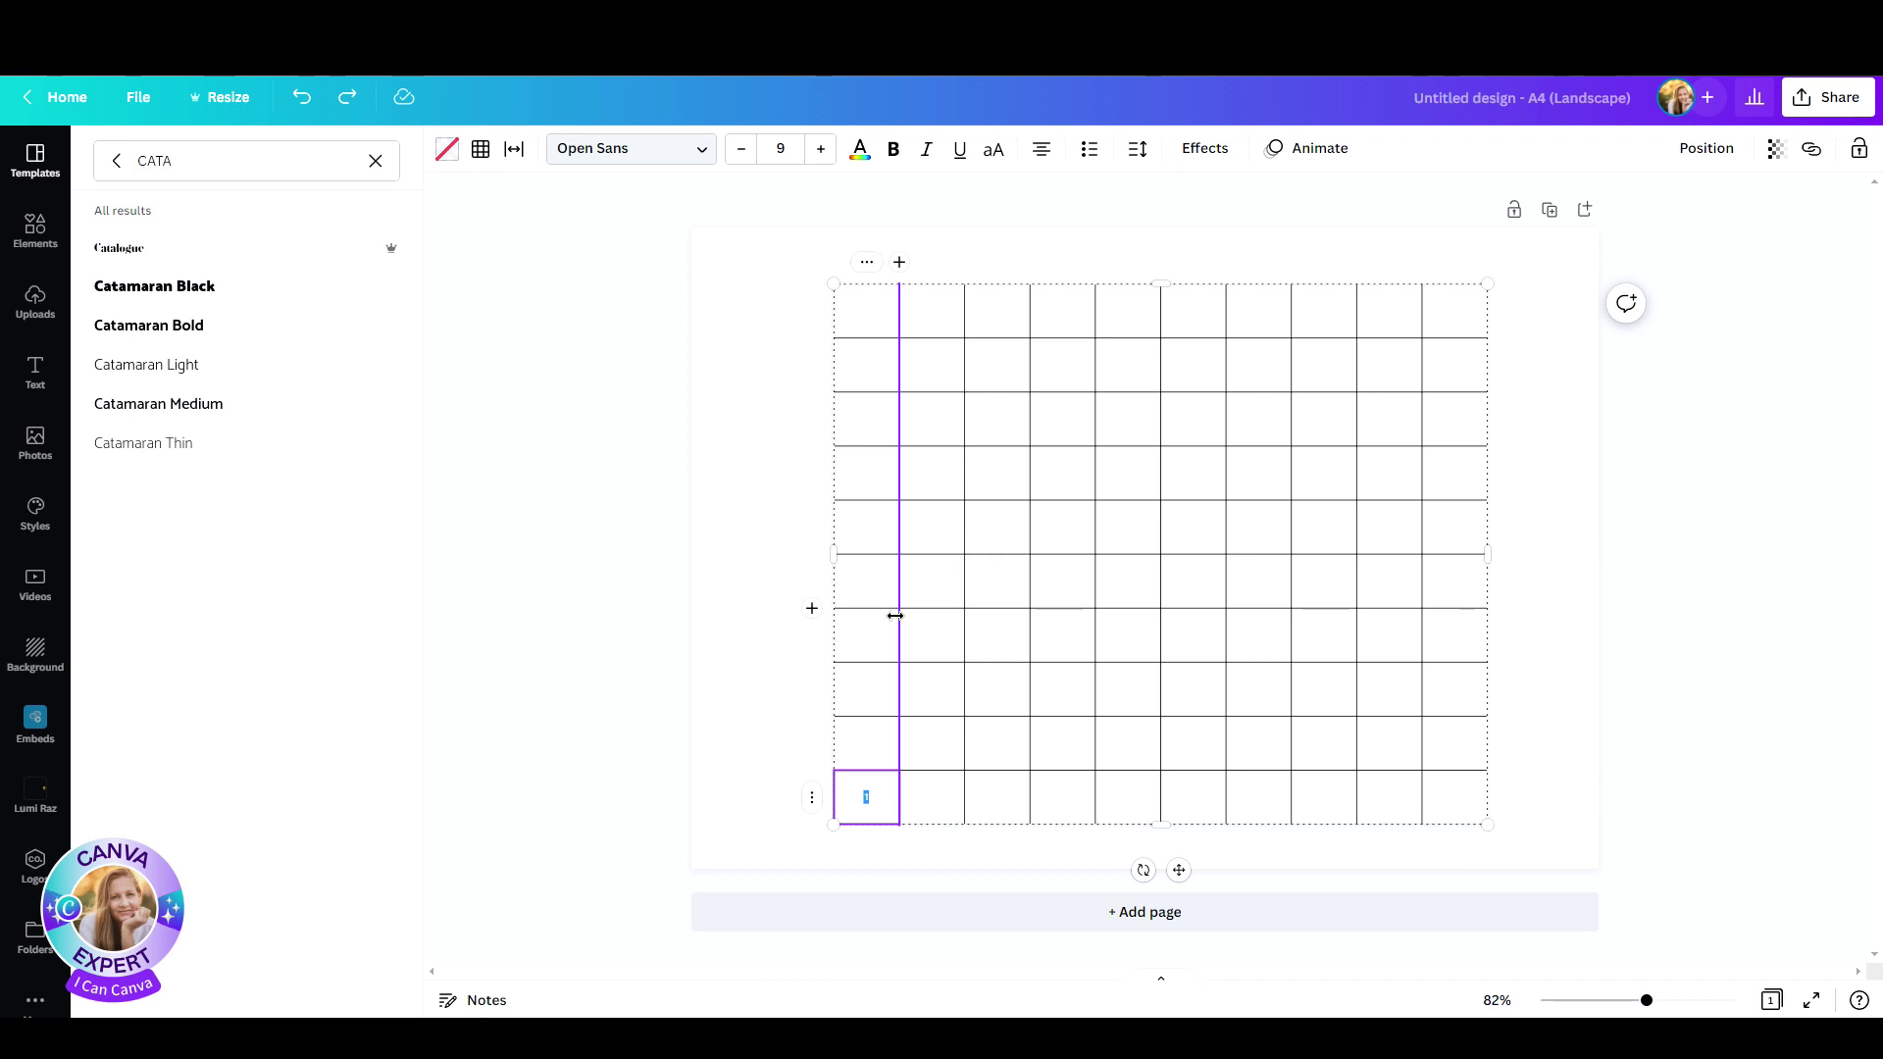
pyautogui.press('Escape')
pyautogui.rightClick(1457, 328)
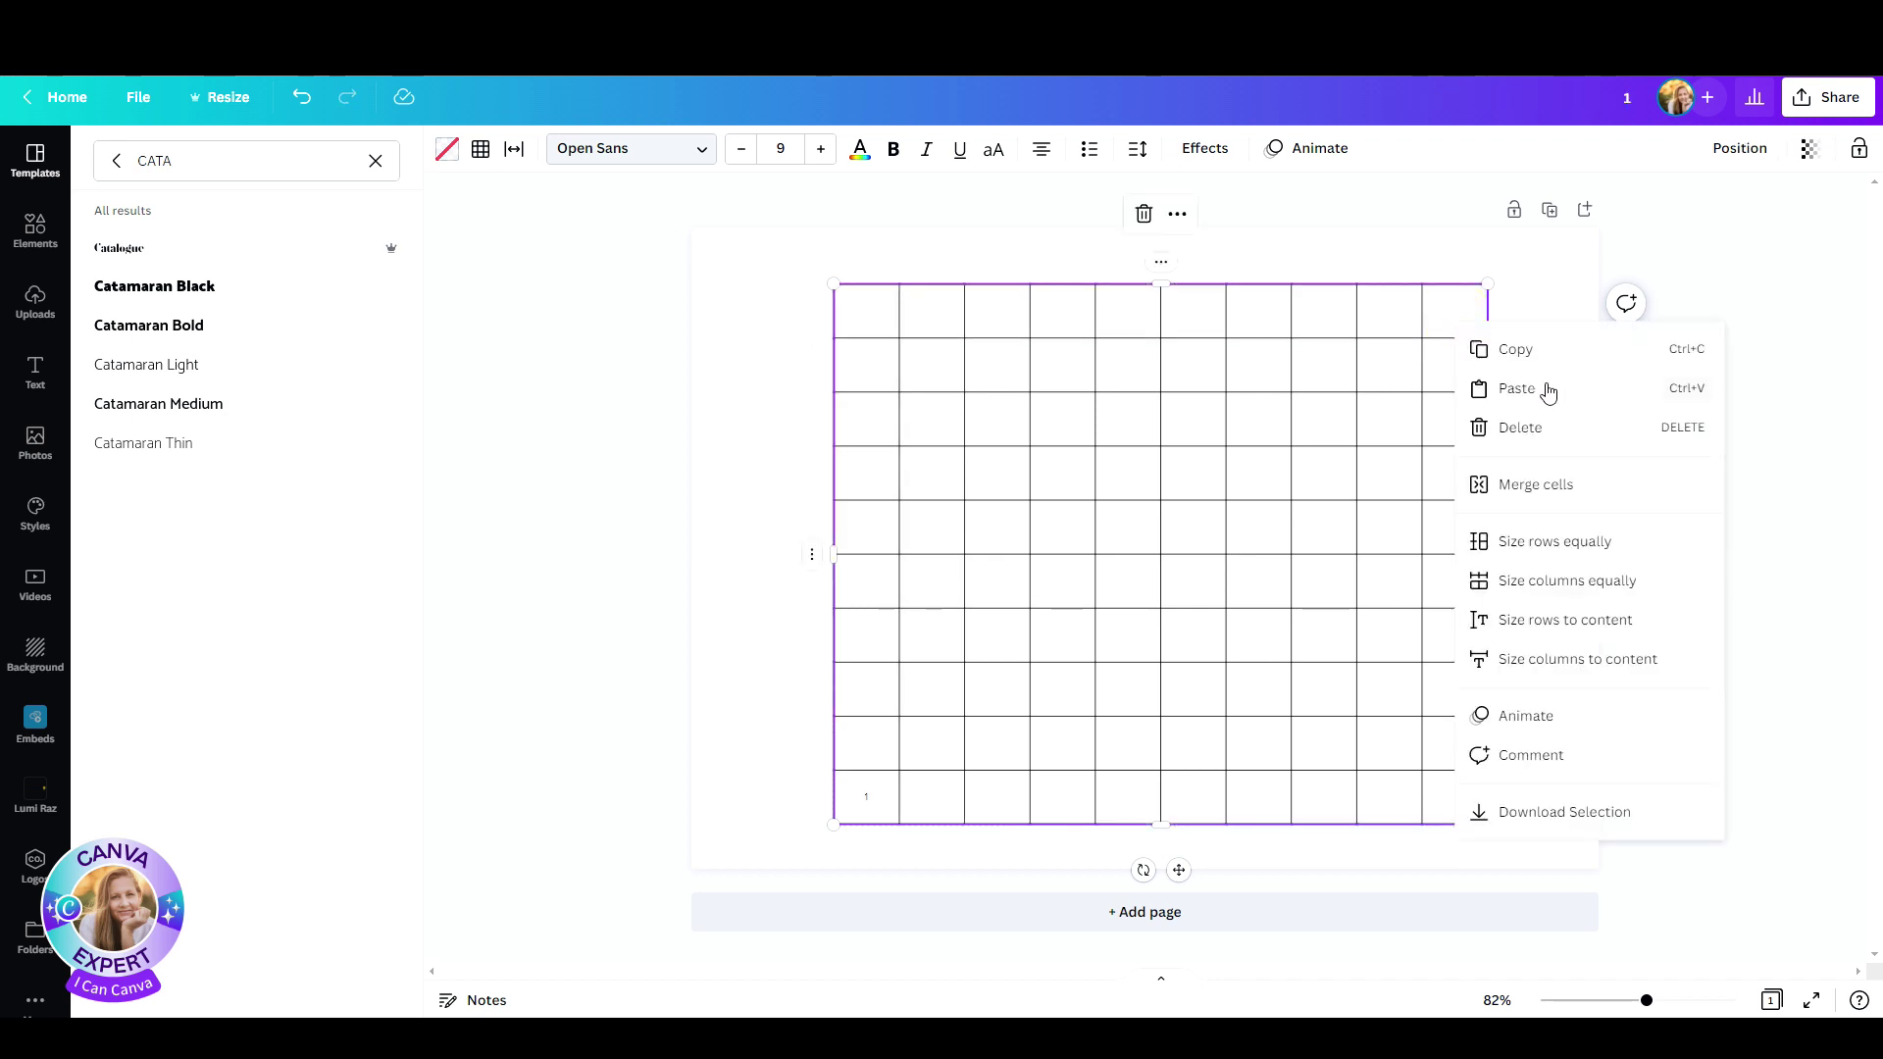
pyautogui.click(1545, 390)
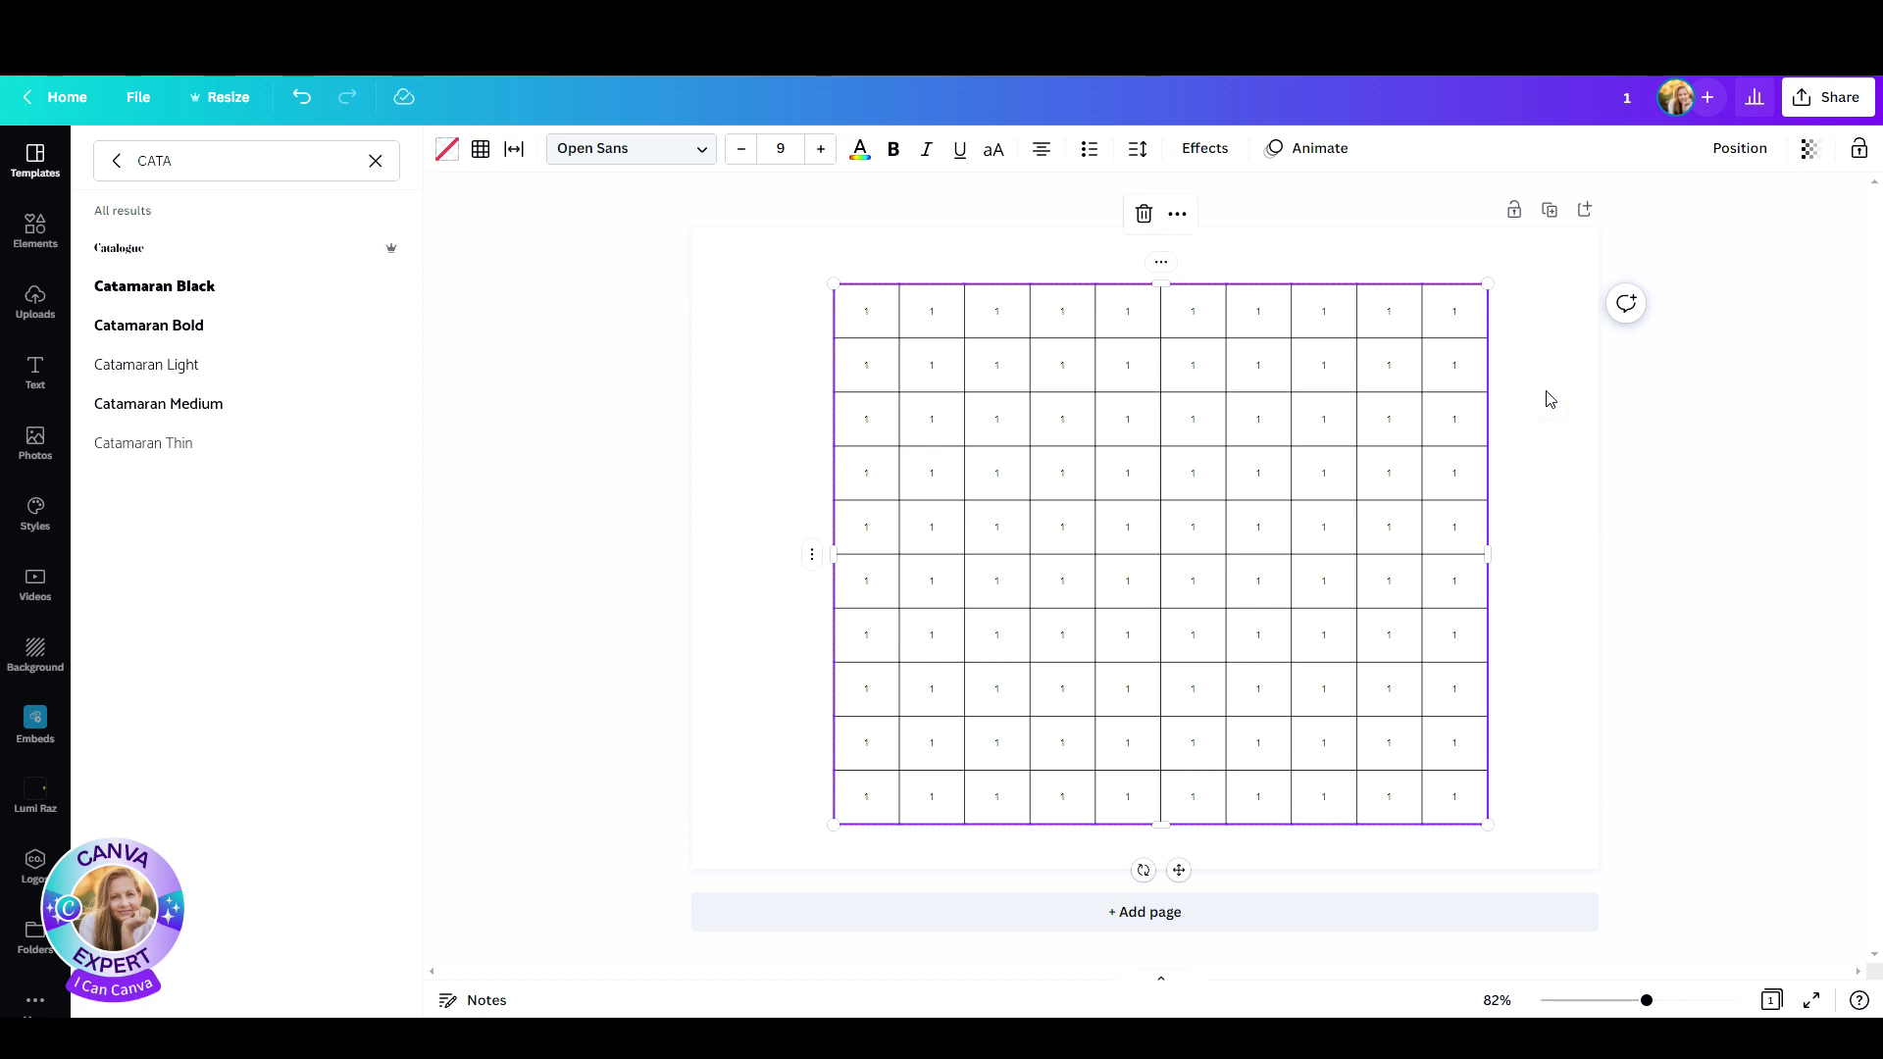
# - Raise the number size to 21 and set the Catamaran Black font
pyautogui.click(820, 149)
pyautogui.click(821, 149)
pyautogui.click(821, 149)
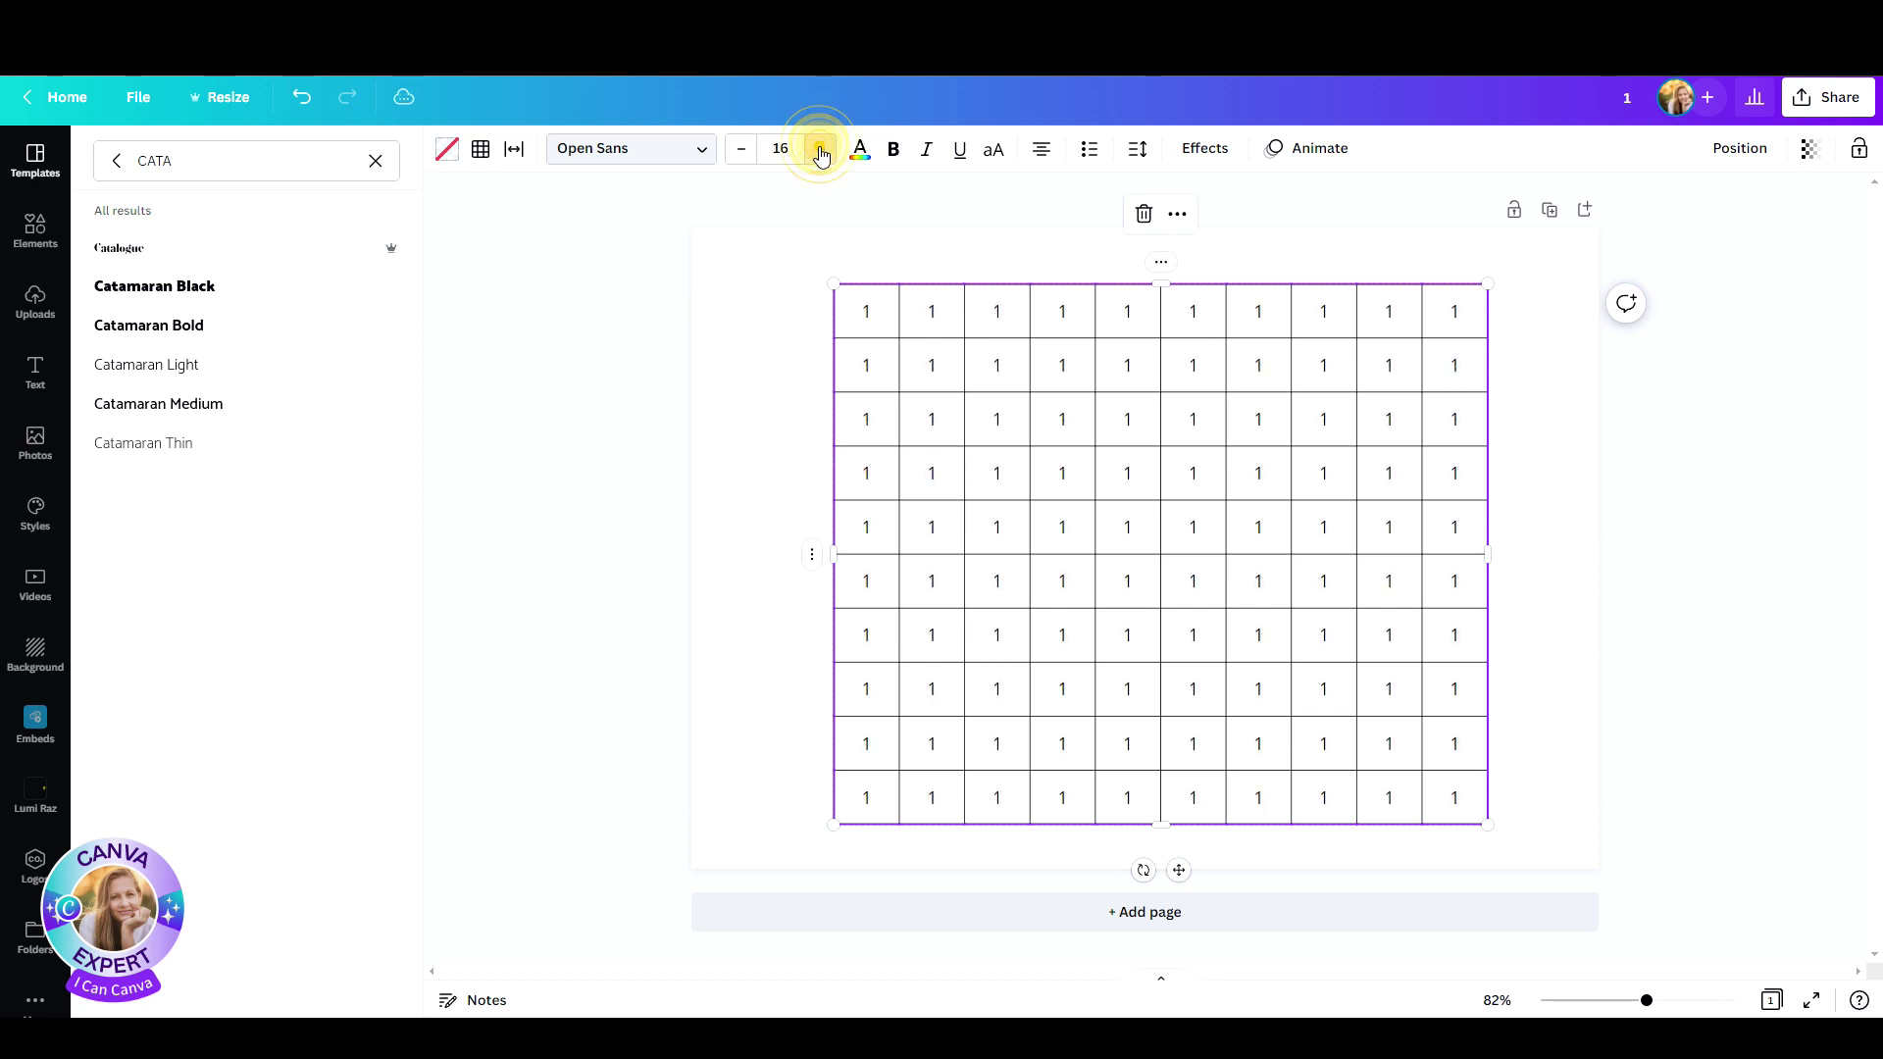
pyautogui.click(821, 149)
pyautogui.click(821, 149)
pyautogui.click(820, 149)
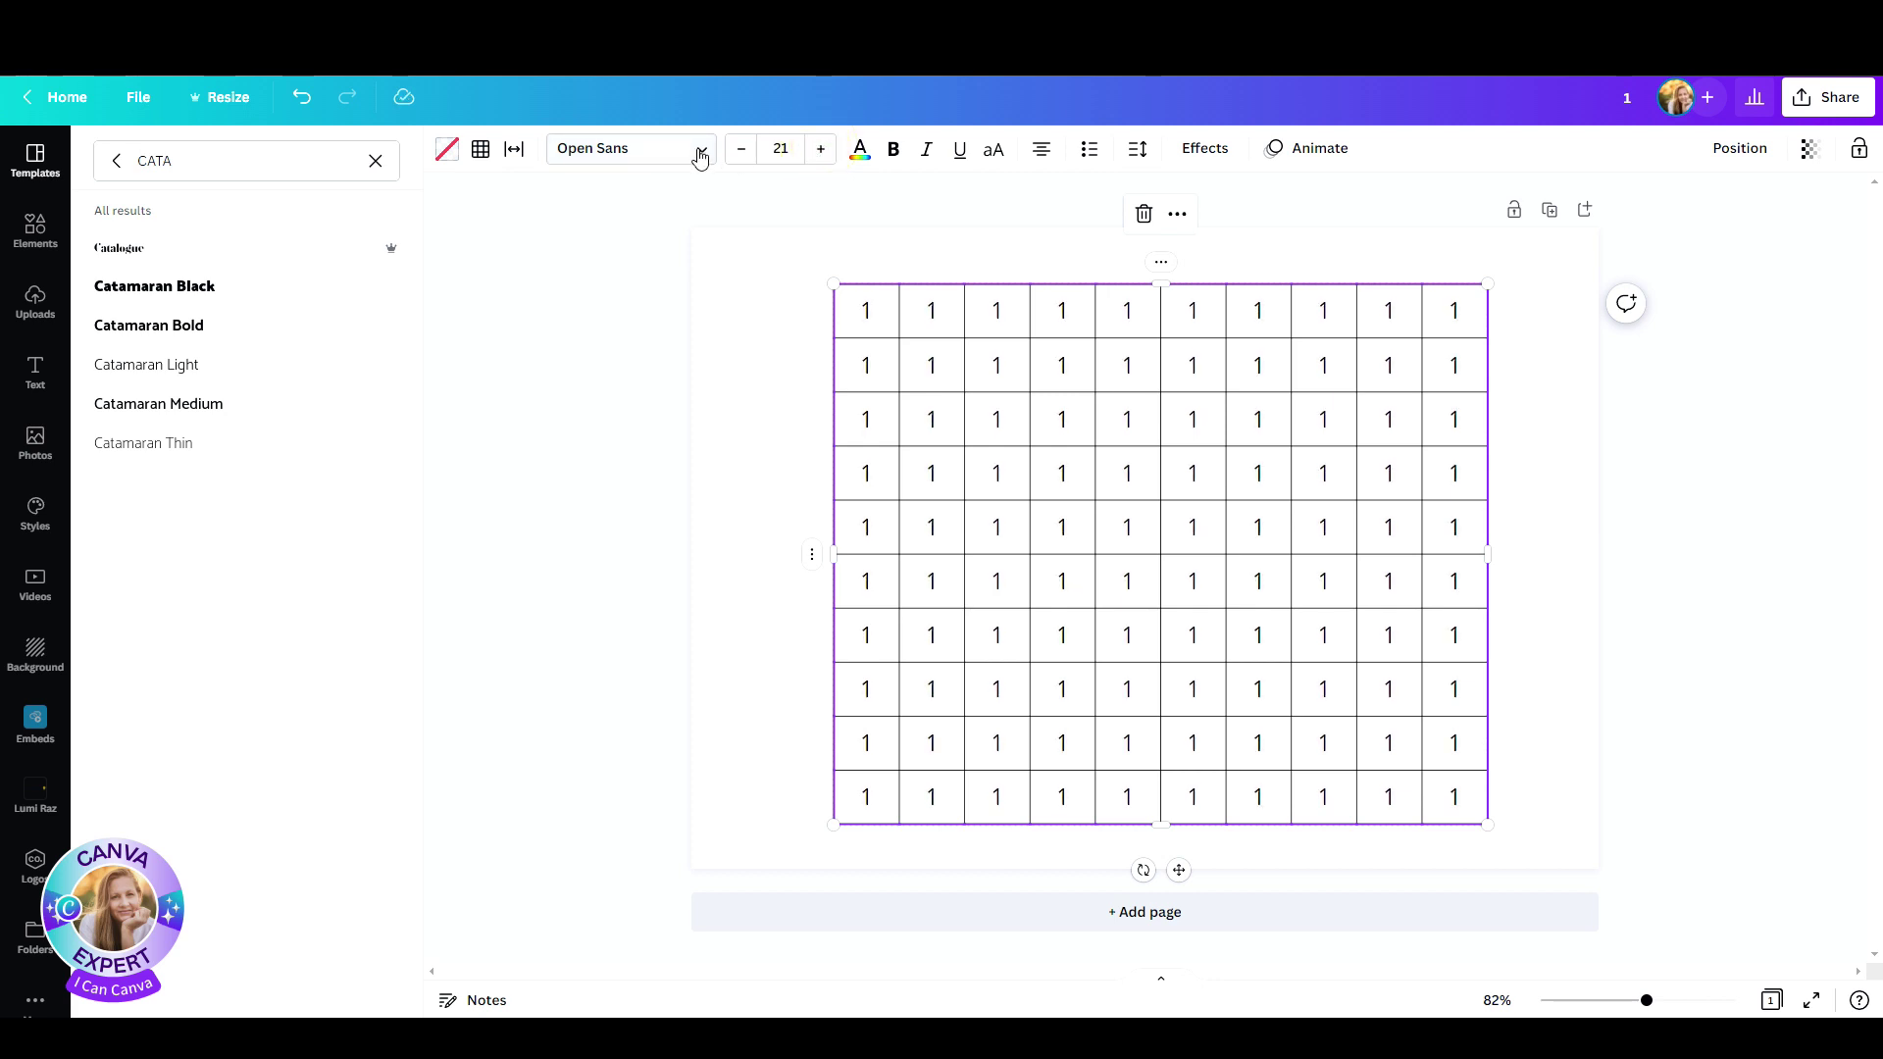
pyautogui.click(253, 294)
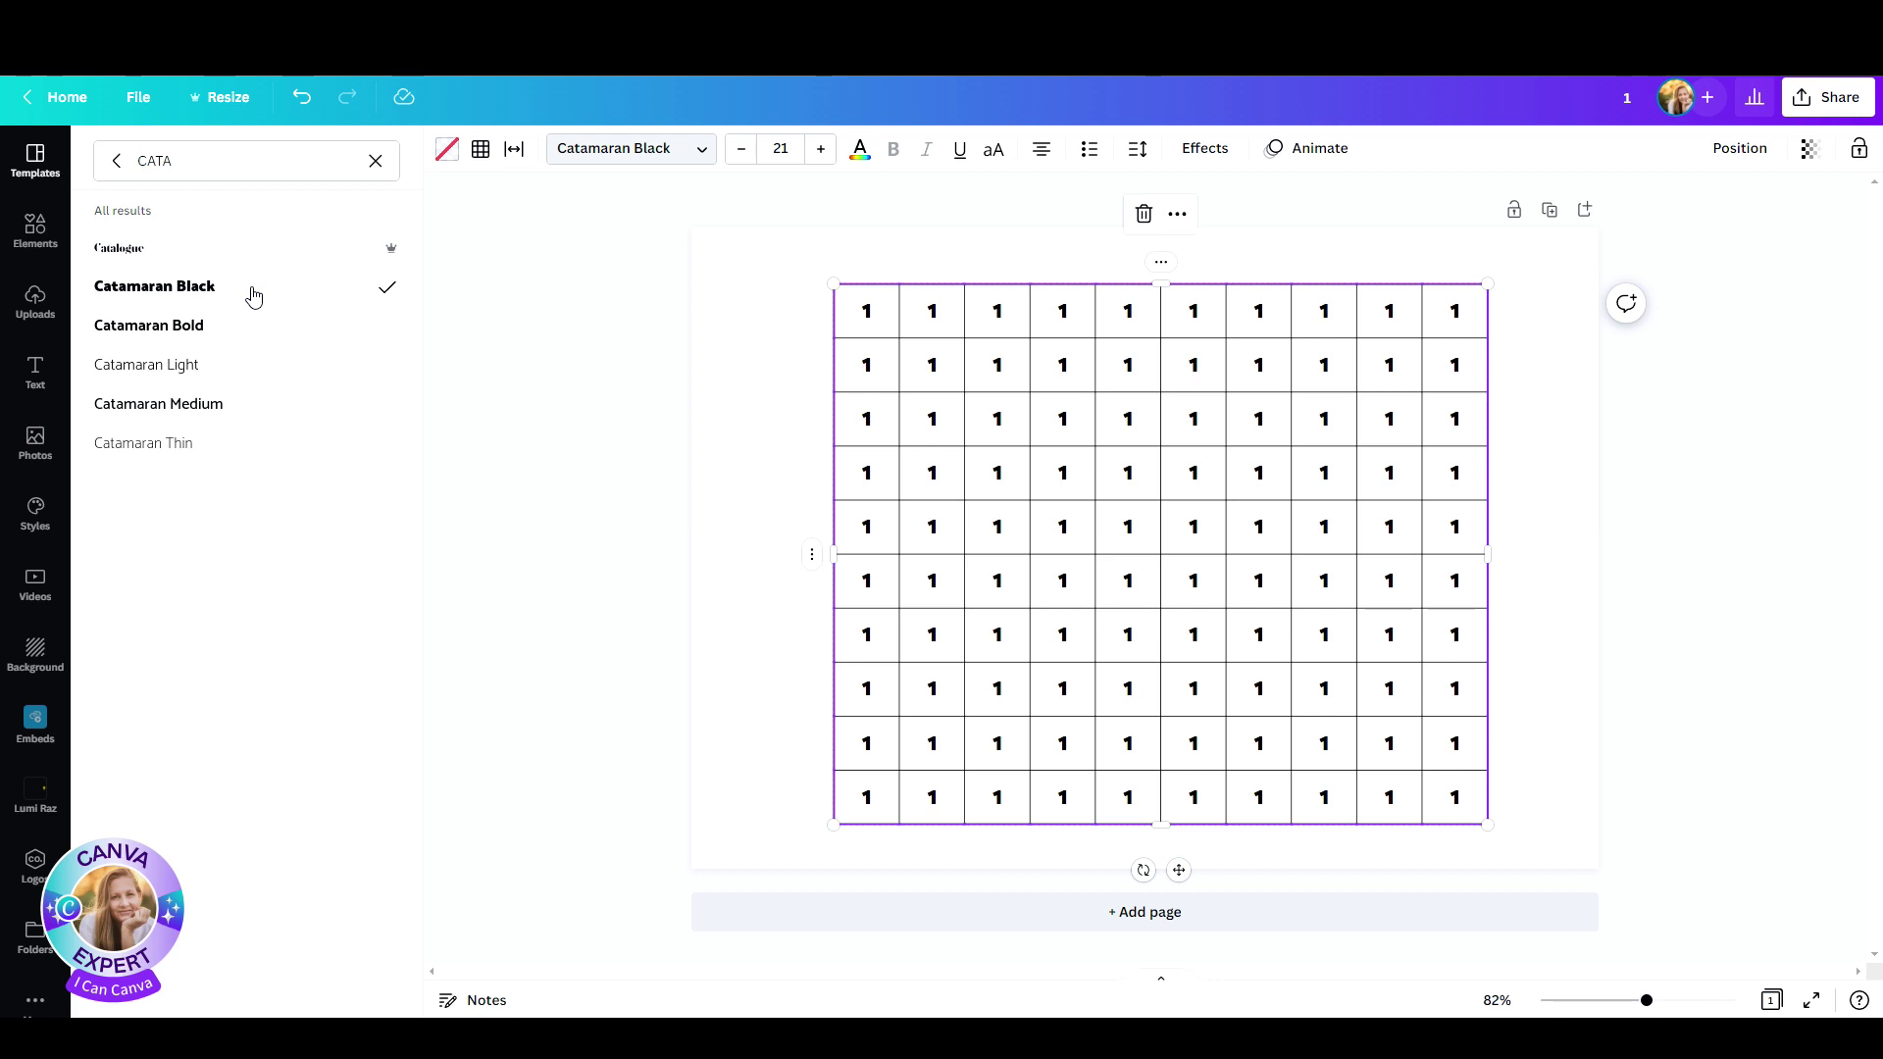
# - Number cells in the lower rows zigzag, e.g. 2, 15, 38 and 49
pyautogui.doubleClick(934, 802)
pyautogui.write('2')
pyautogui.doubleClick(1194, 742)
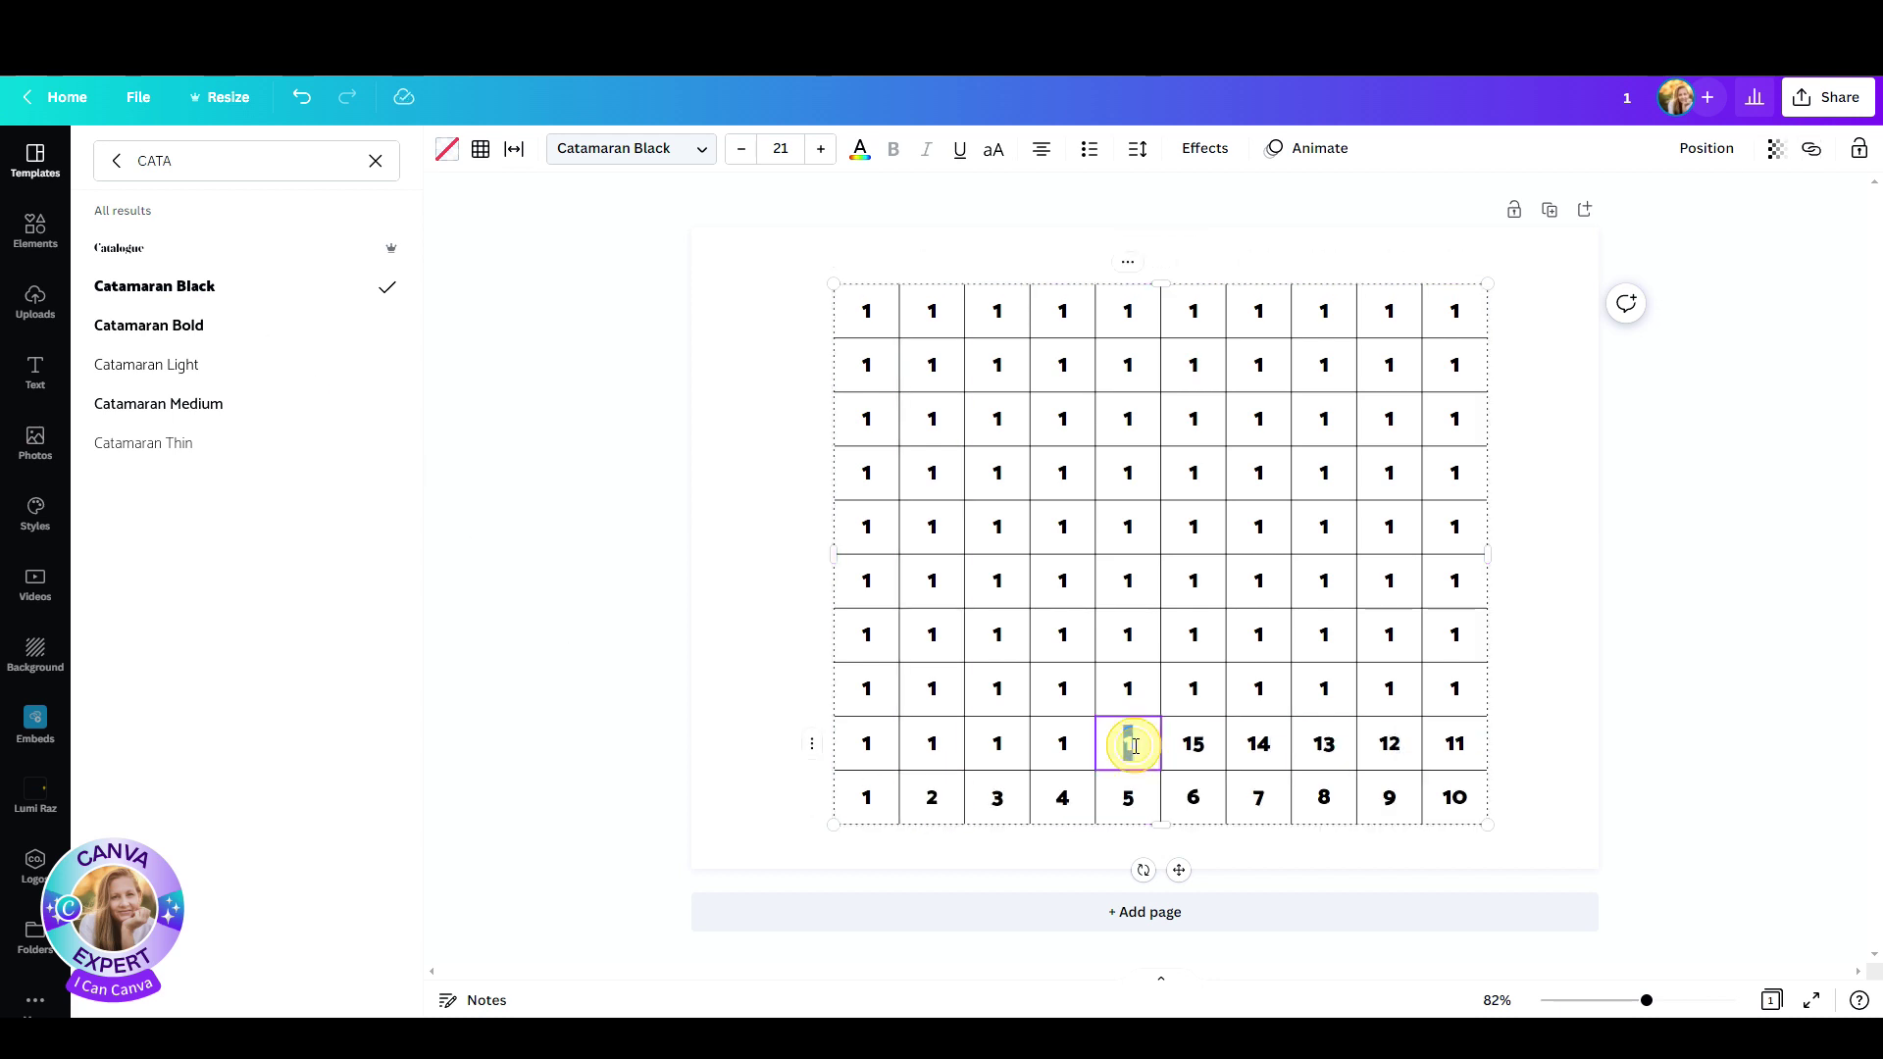
pyautogui.write('15')
pyautogui.doubleClick(997, 635)
pyautogui.write('38')
pyautogui.doubleClick(1390, 580)
pyautogui.write('49')
# - Number the upper rows, e.g. 61, 73, 85, 86, 99, ending with 100 at top-left
pyautogui.doubleClick(867, 472)
pyautogui.write('61')
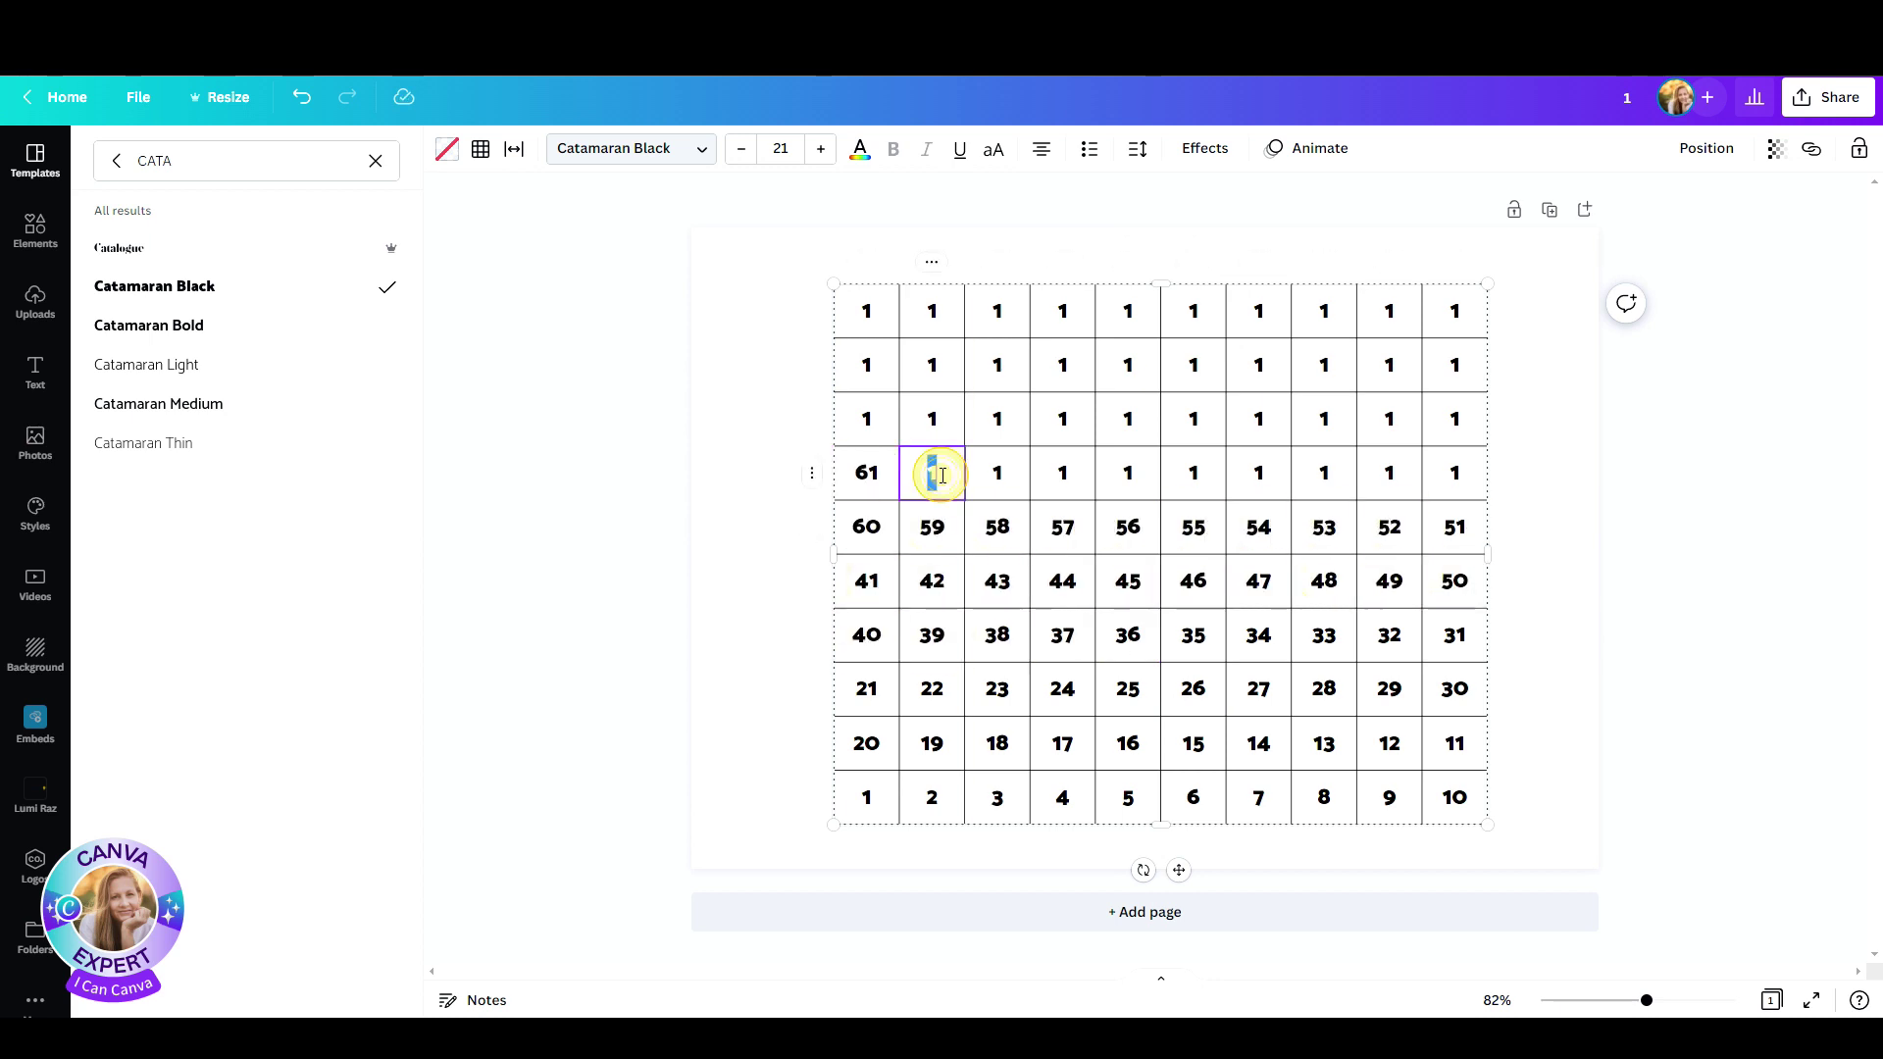
pyautogui.doubleClick(1324, 419)
pyautogui.write('73')
pyautogui.doubleClick(1128, 365)
pyautogui.write('85')
pyautogui.doubleClick(1194, 365)
pyautogui.write('86')
pyautogui.doubleClick(932, 311)
pyautogui.write('99')
pyautogui.doubleClick(867, 310)
pyautogui.write('100')
pyautogui.click(664, 432)
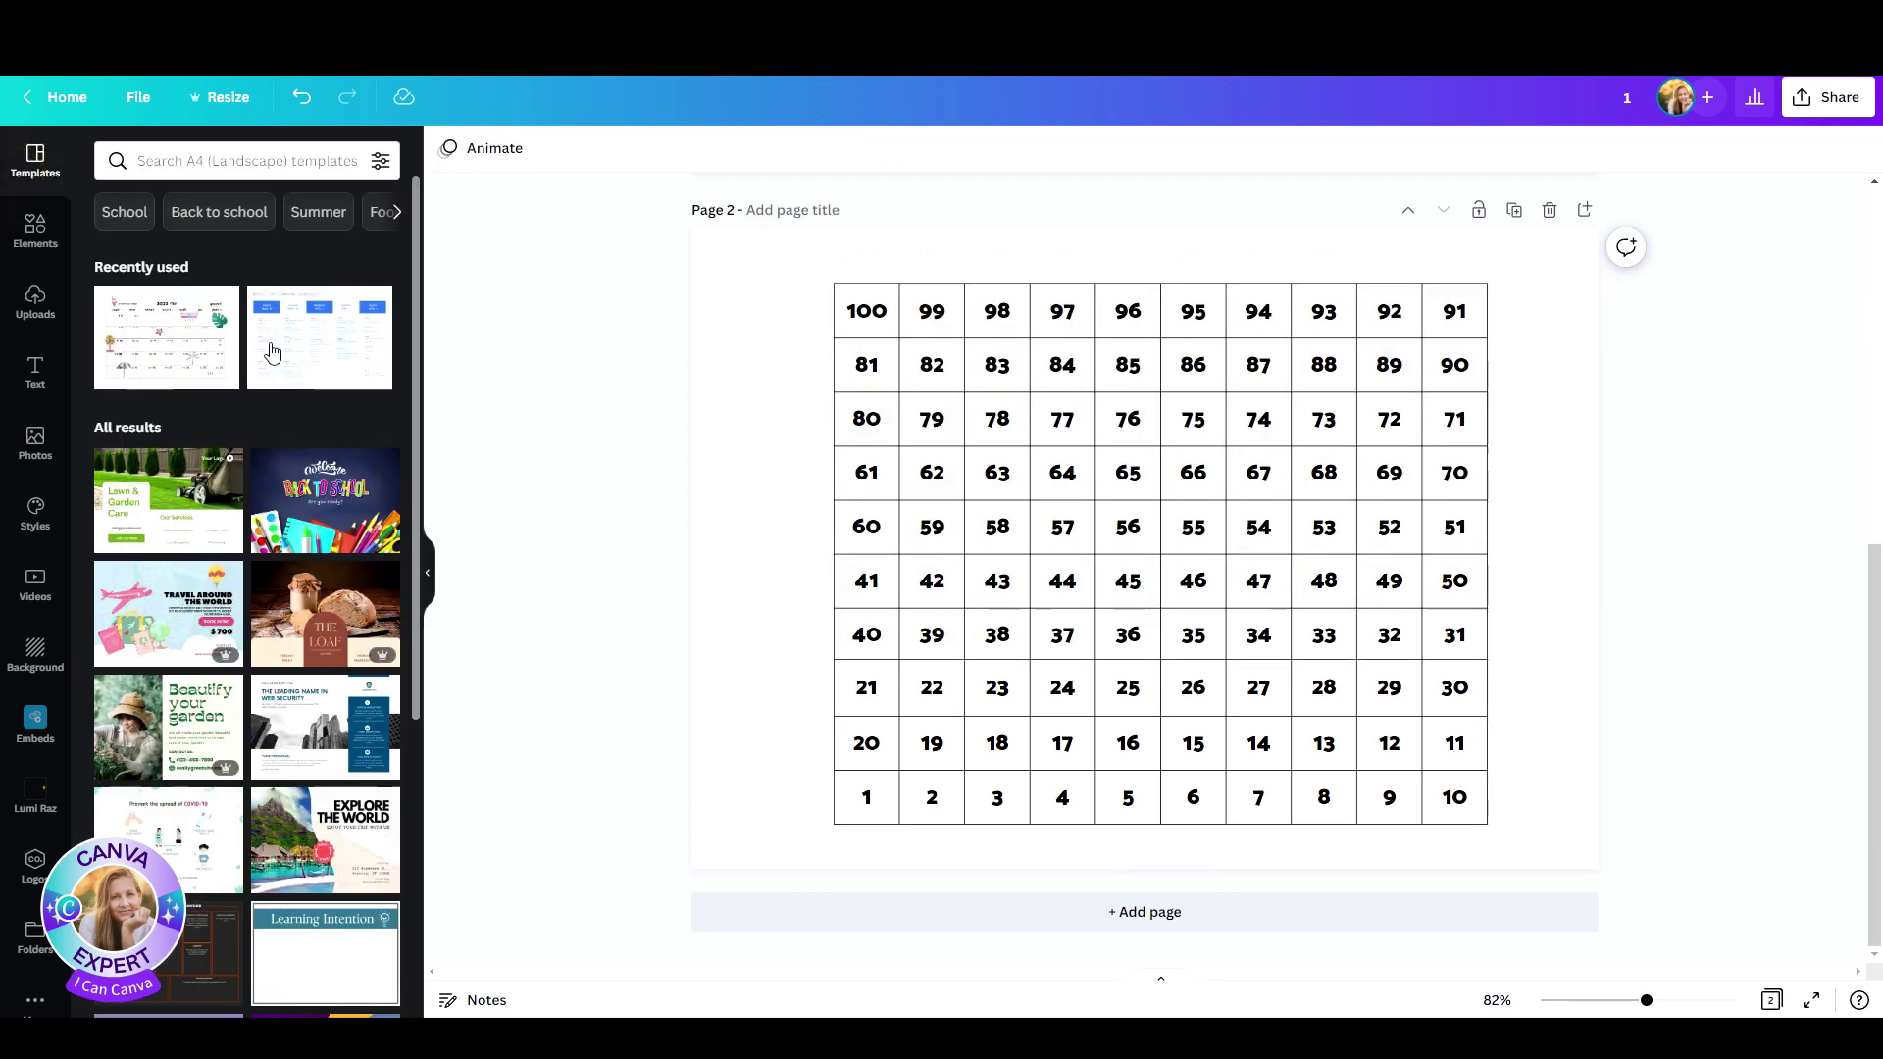
pyautogui.click(35, 653)
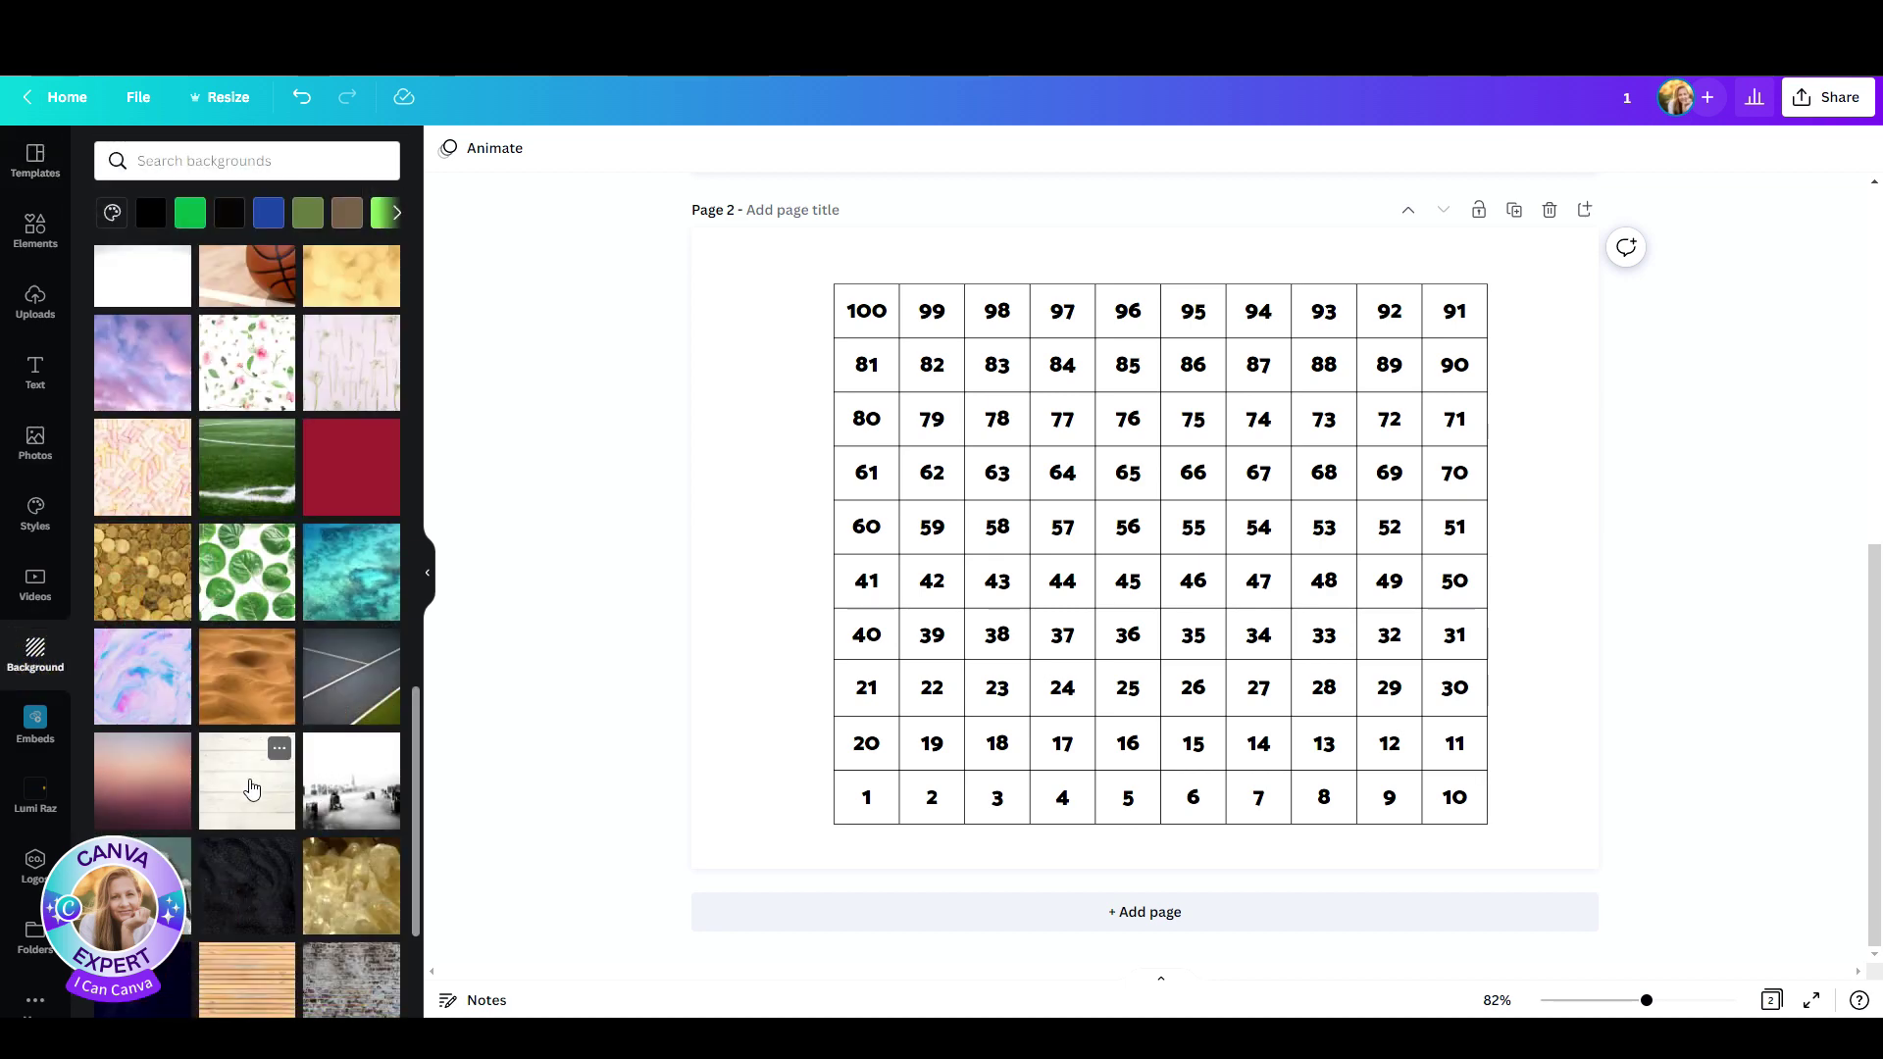
# - Apply the white wood texture as page background and blur it under Edit image > Adjust
pyautogui.click(251, 789)
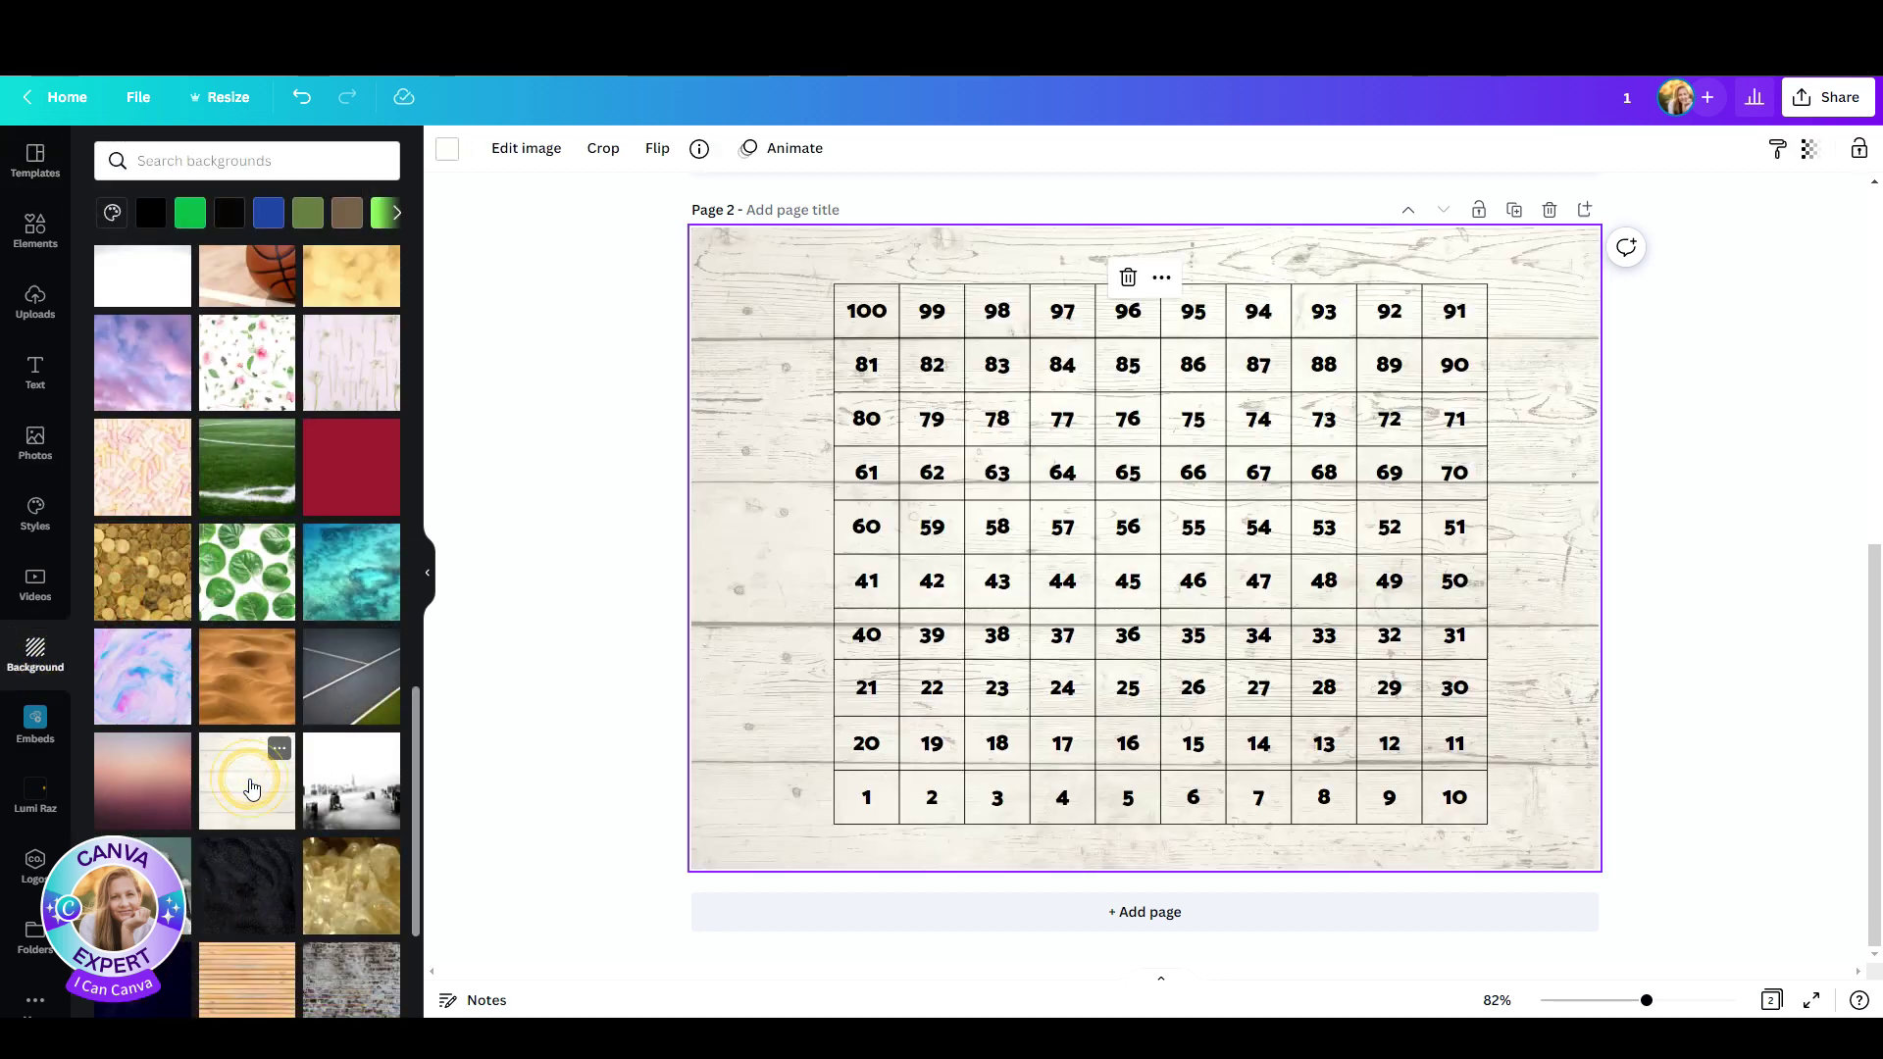
pyautogui.click(526, 148)
pyautogui.click(373, 529)
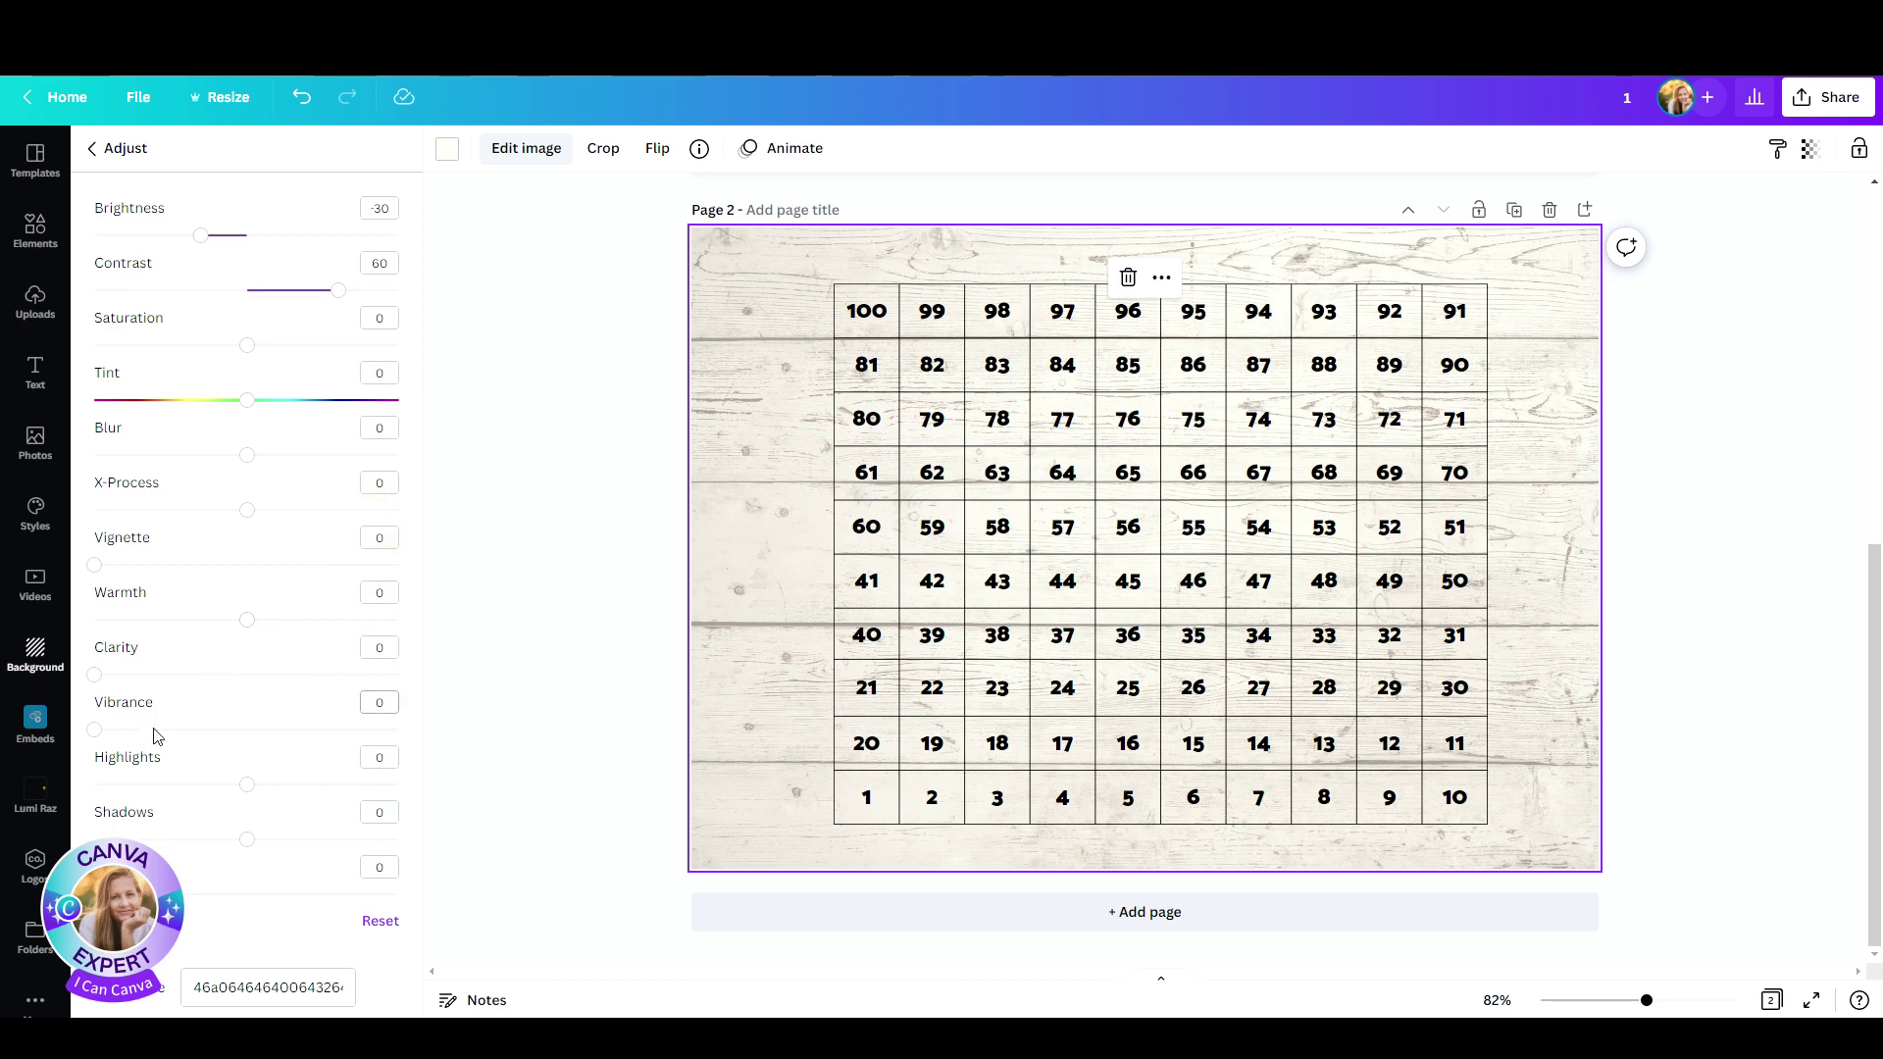
pyautogui.click(250, 456)
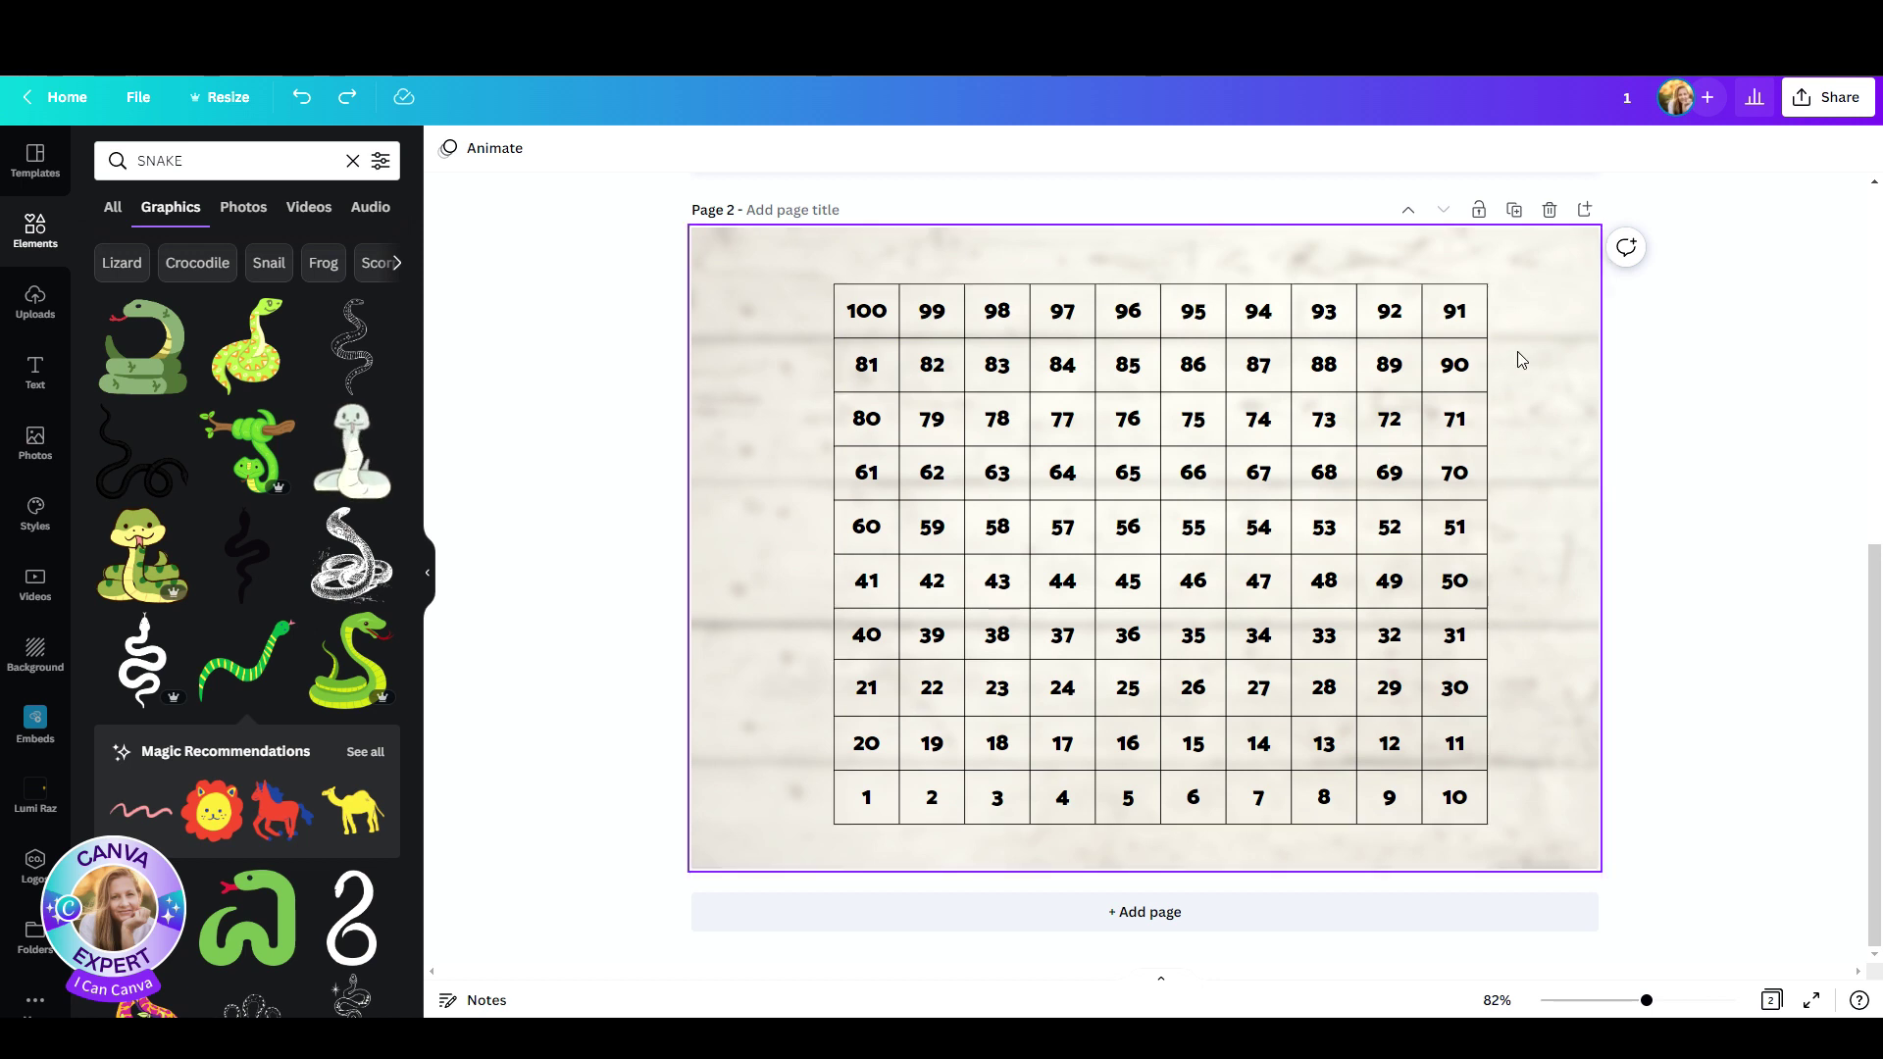
# - Select the whole table and fill all 100 cells with pale cyan from the palette
pyautogui.click(1485, 308)
pyautogui.click(1474, 311)
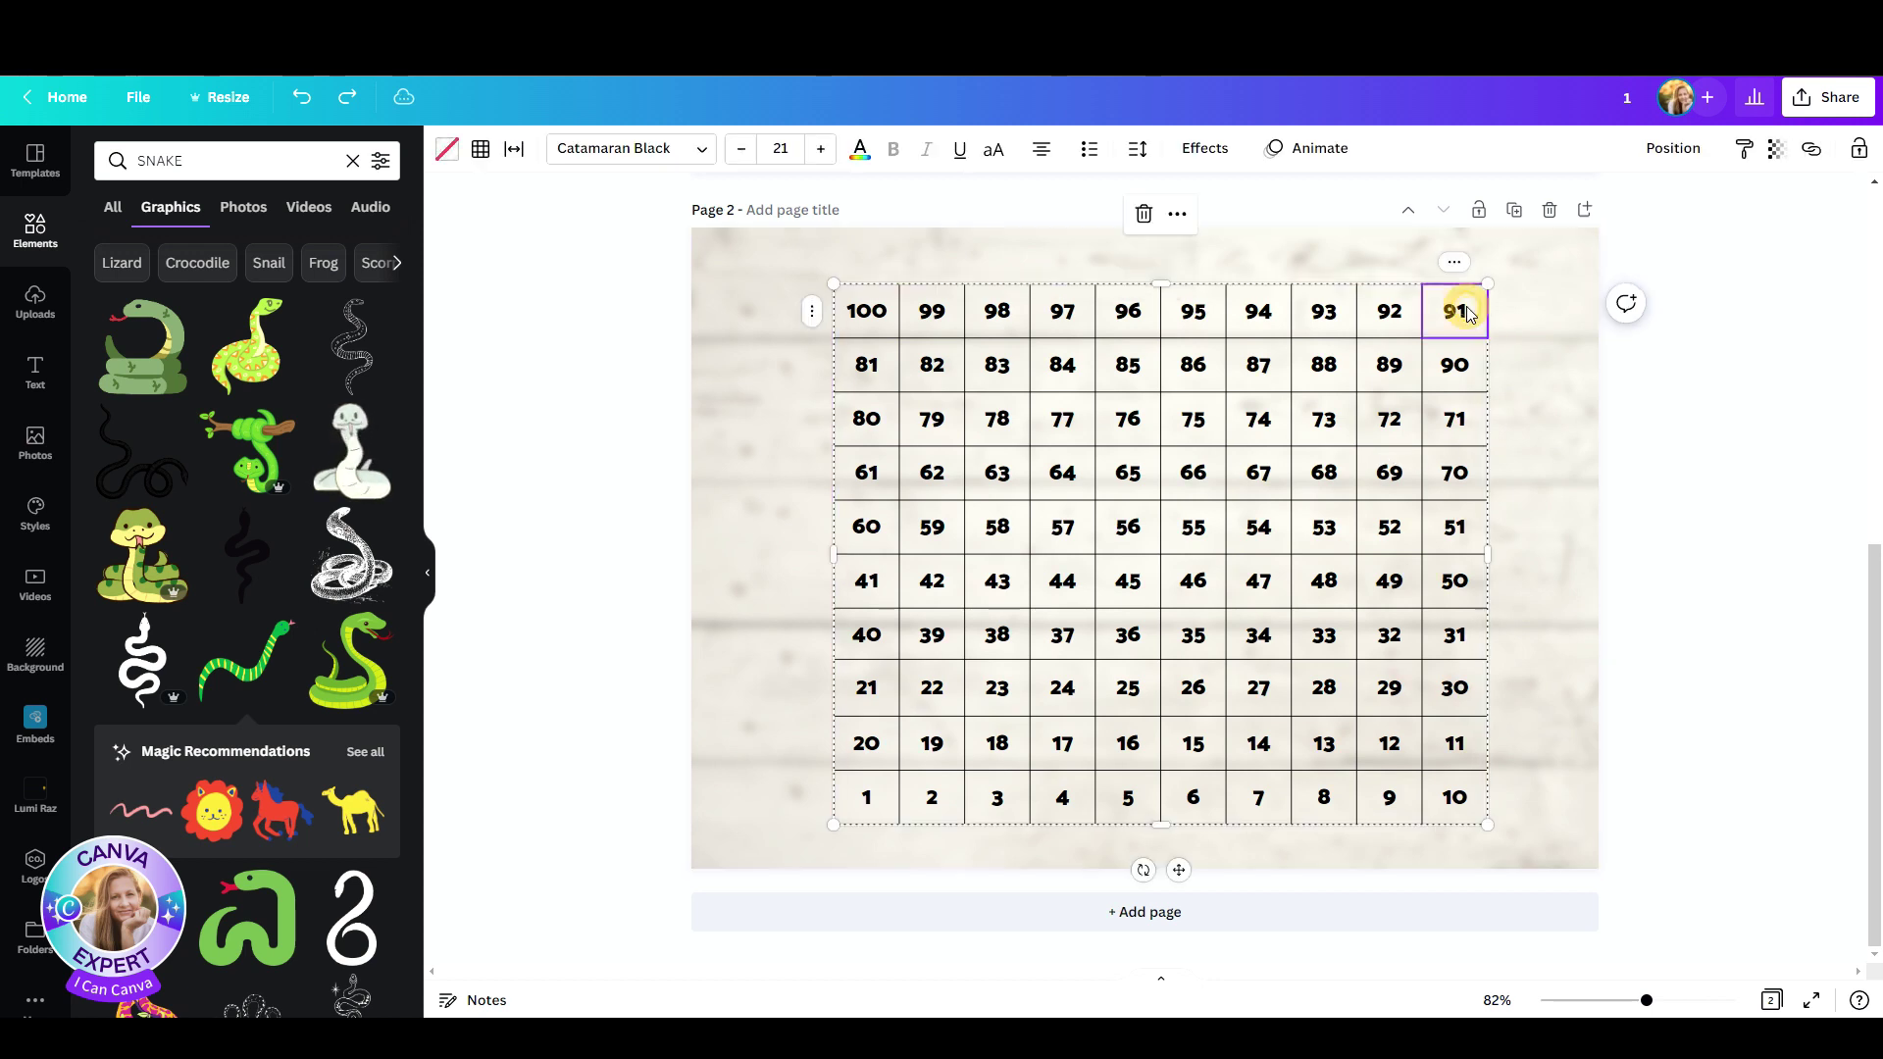
pyautogui.press('Escape')
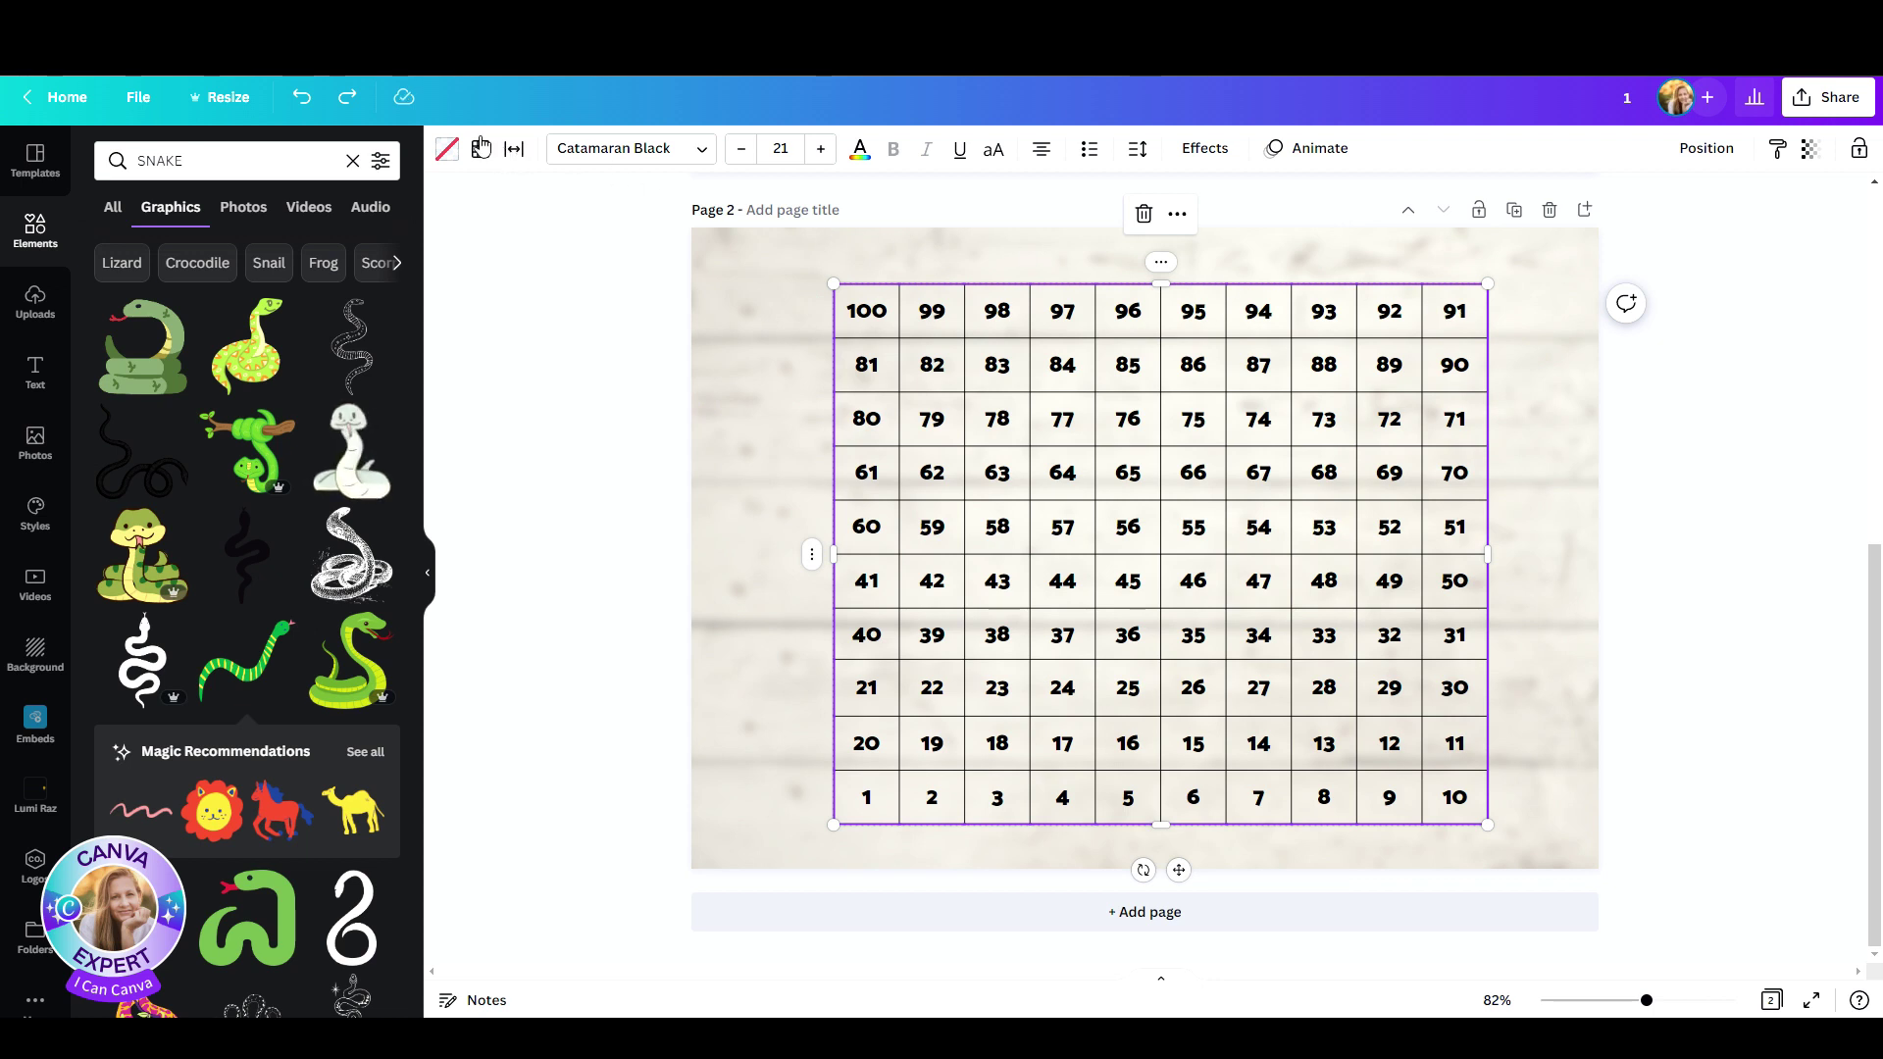
pyautogui.click(446, 152)
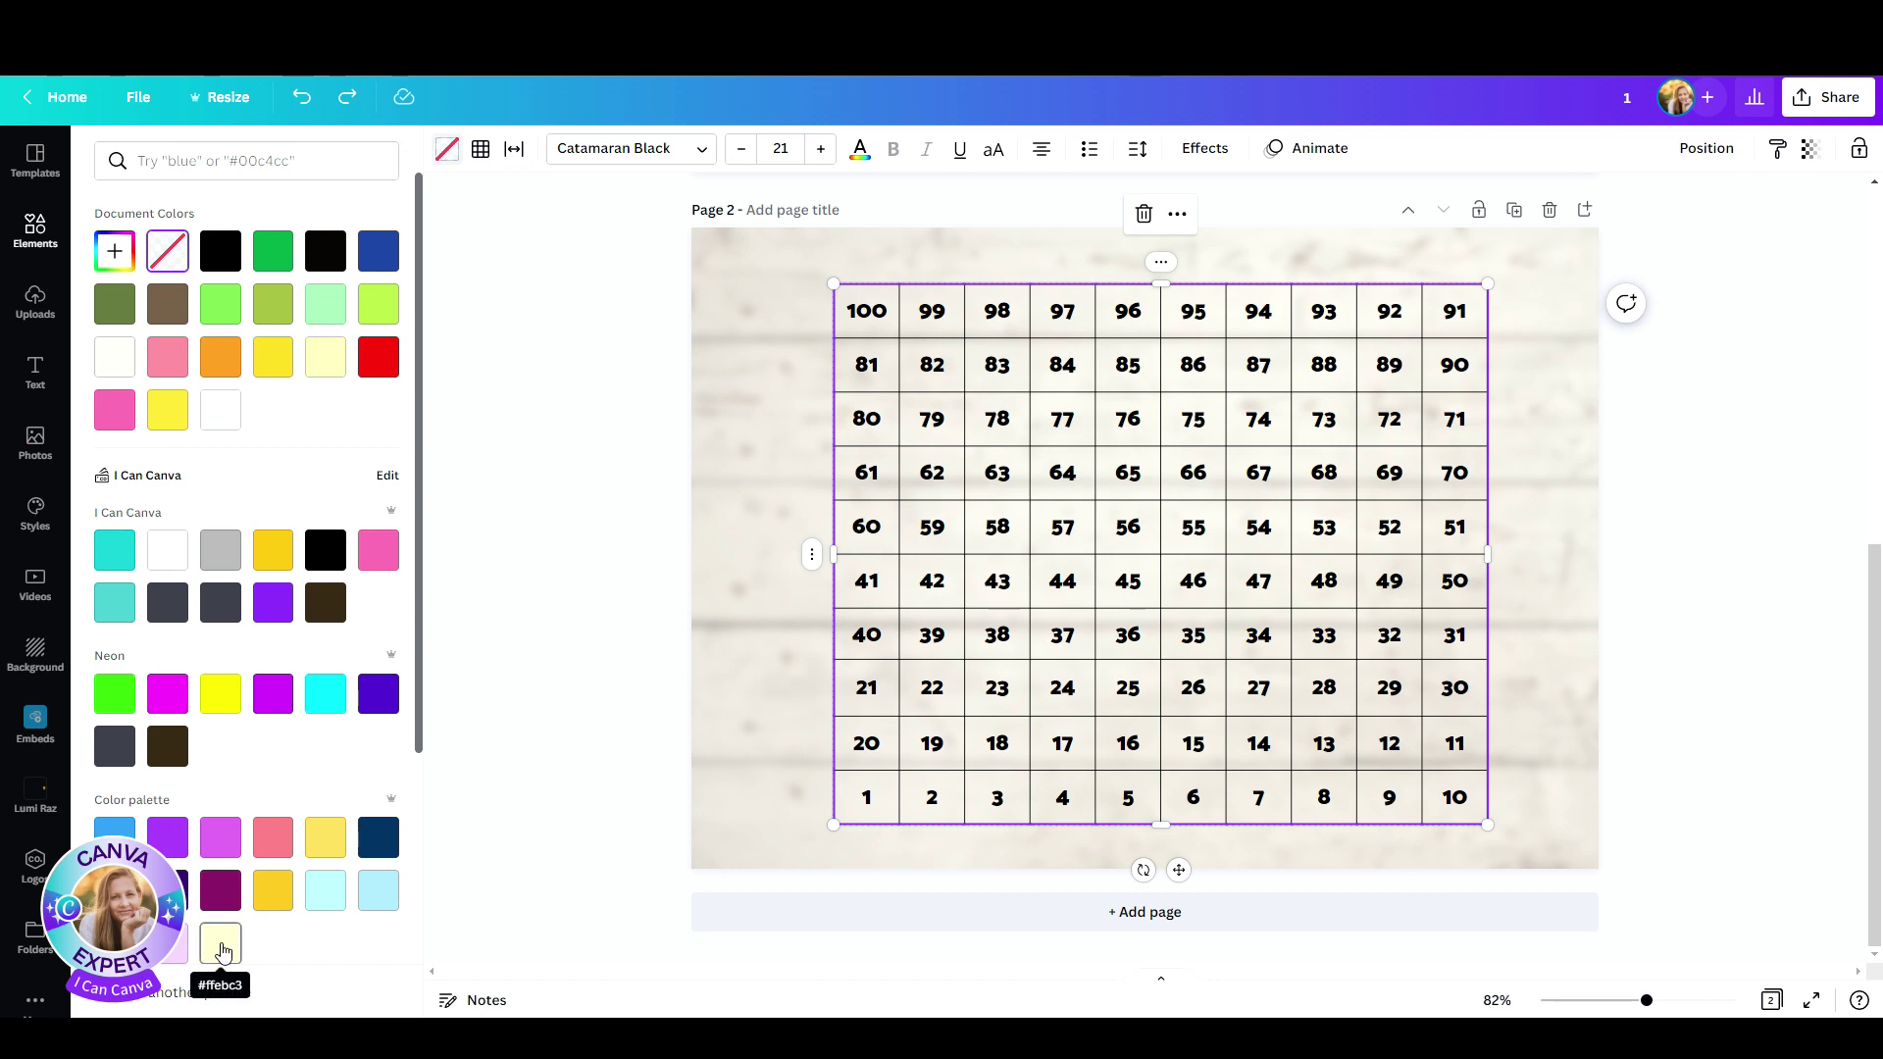
pyautogui.click(325, 894)
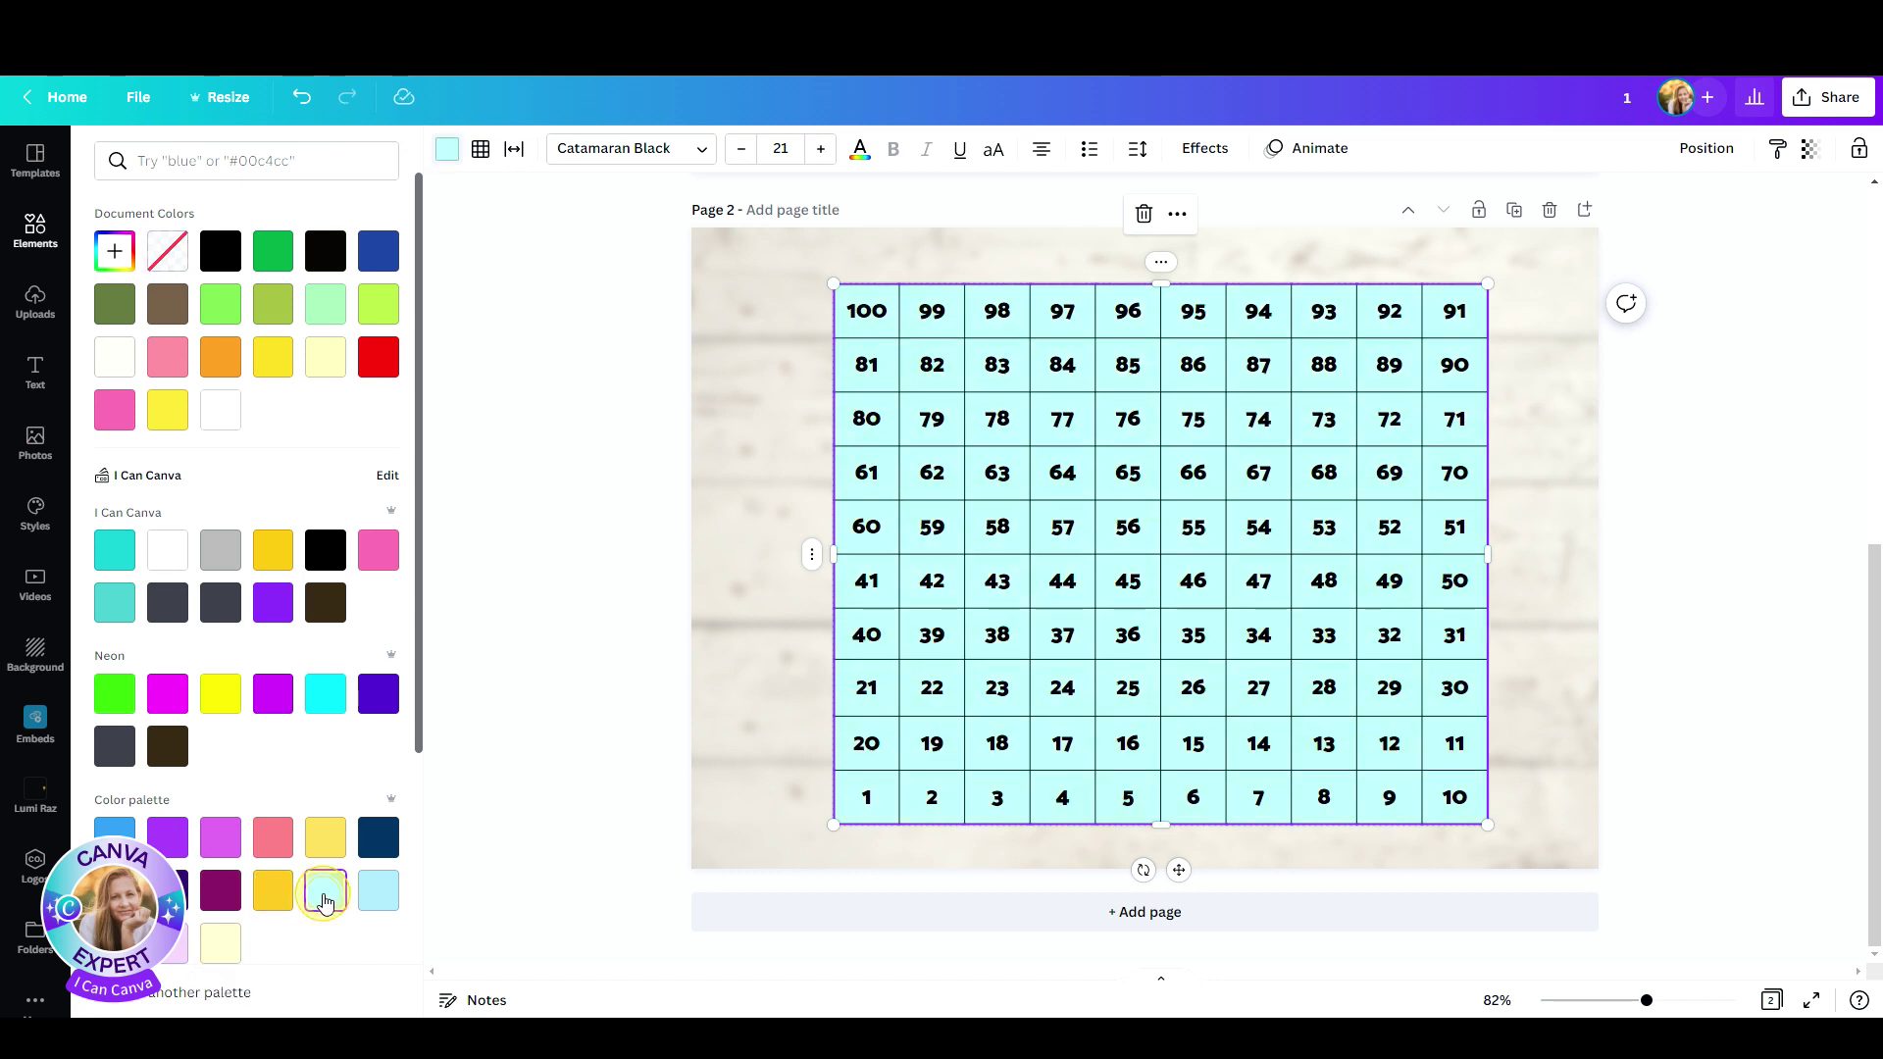
pyautogui.press('Escape')
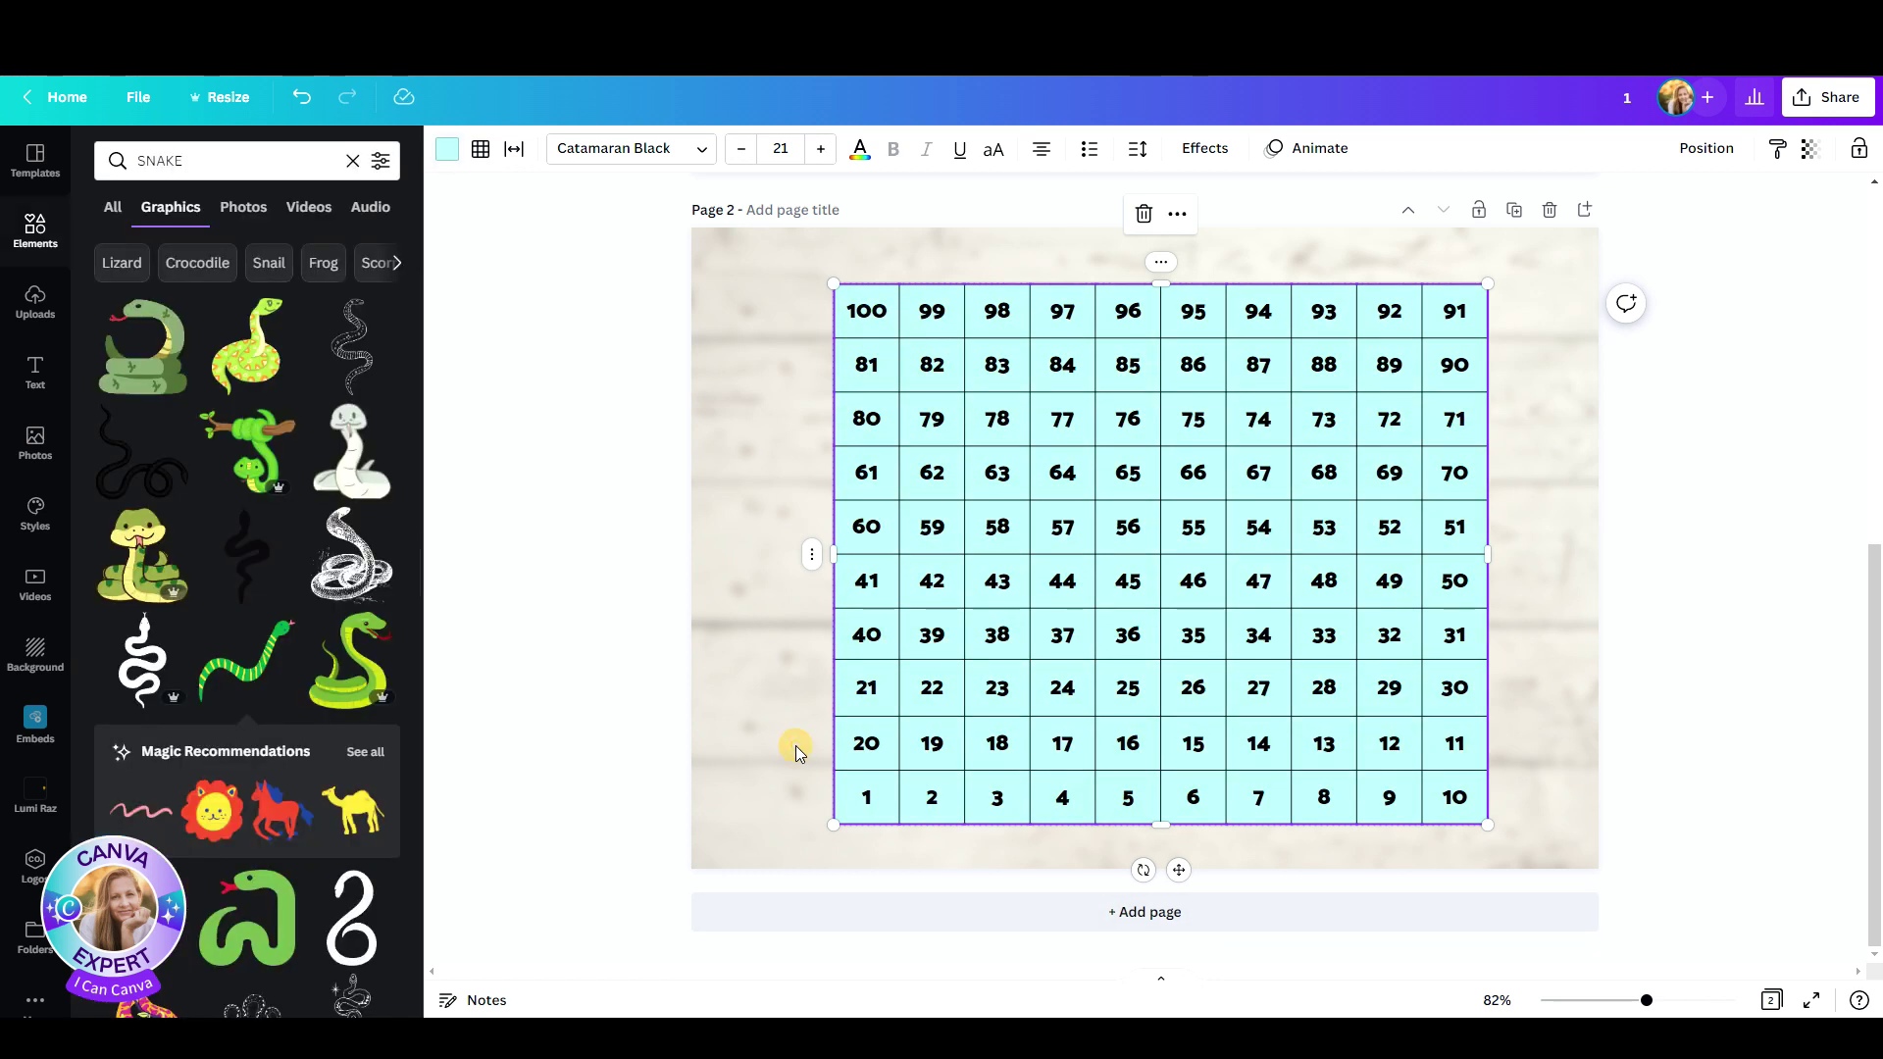
pyautogui.click(862, 797)
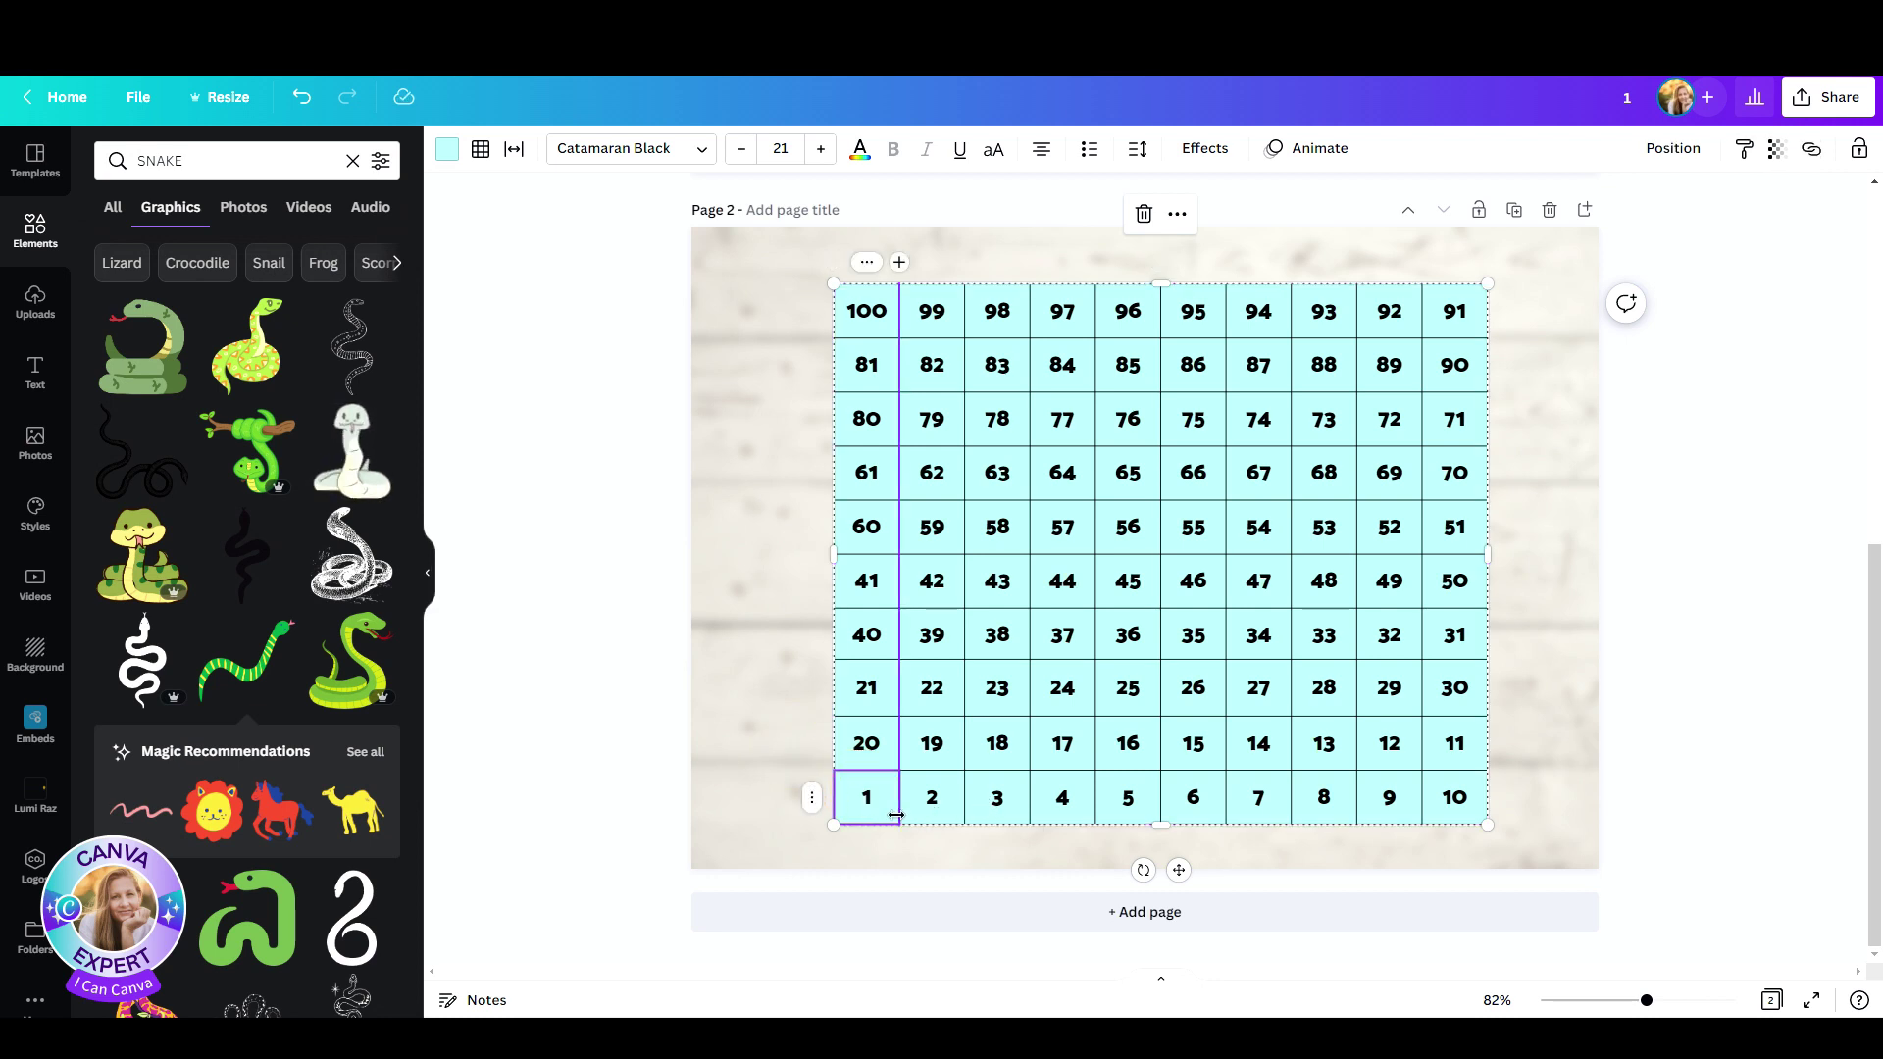
# - Select alternating cells 1, 3, 5 through 23, offset per row, for the pale yellow checker fill
pyautogui.keyDown('shift'); pyautogui.click(1000, 799); pyautogui.keyUp('shift')
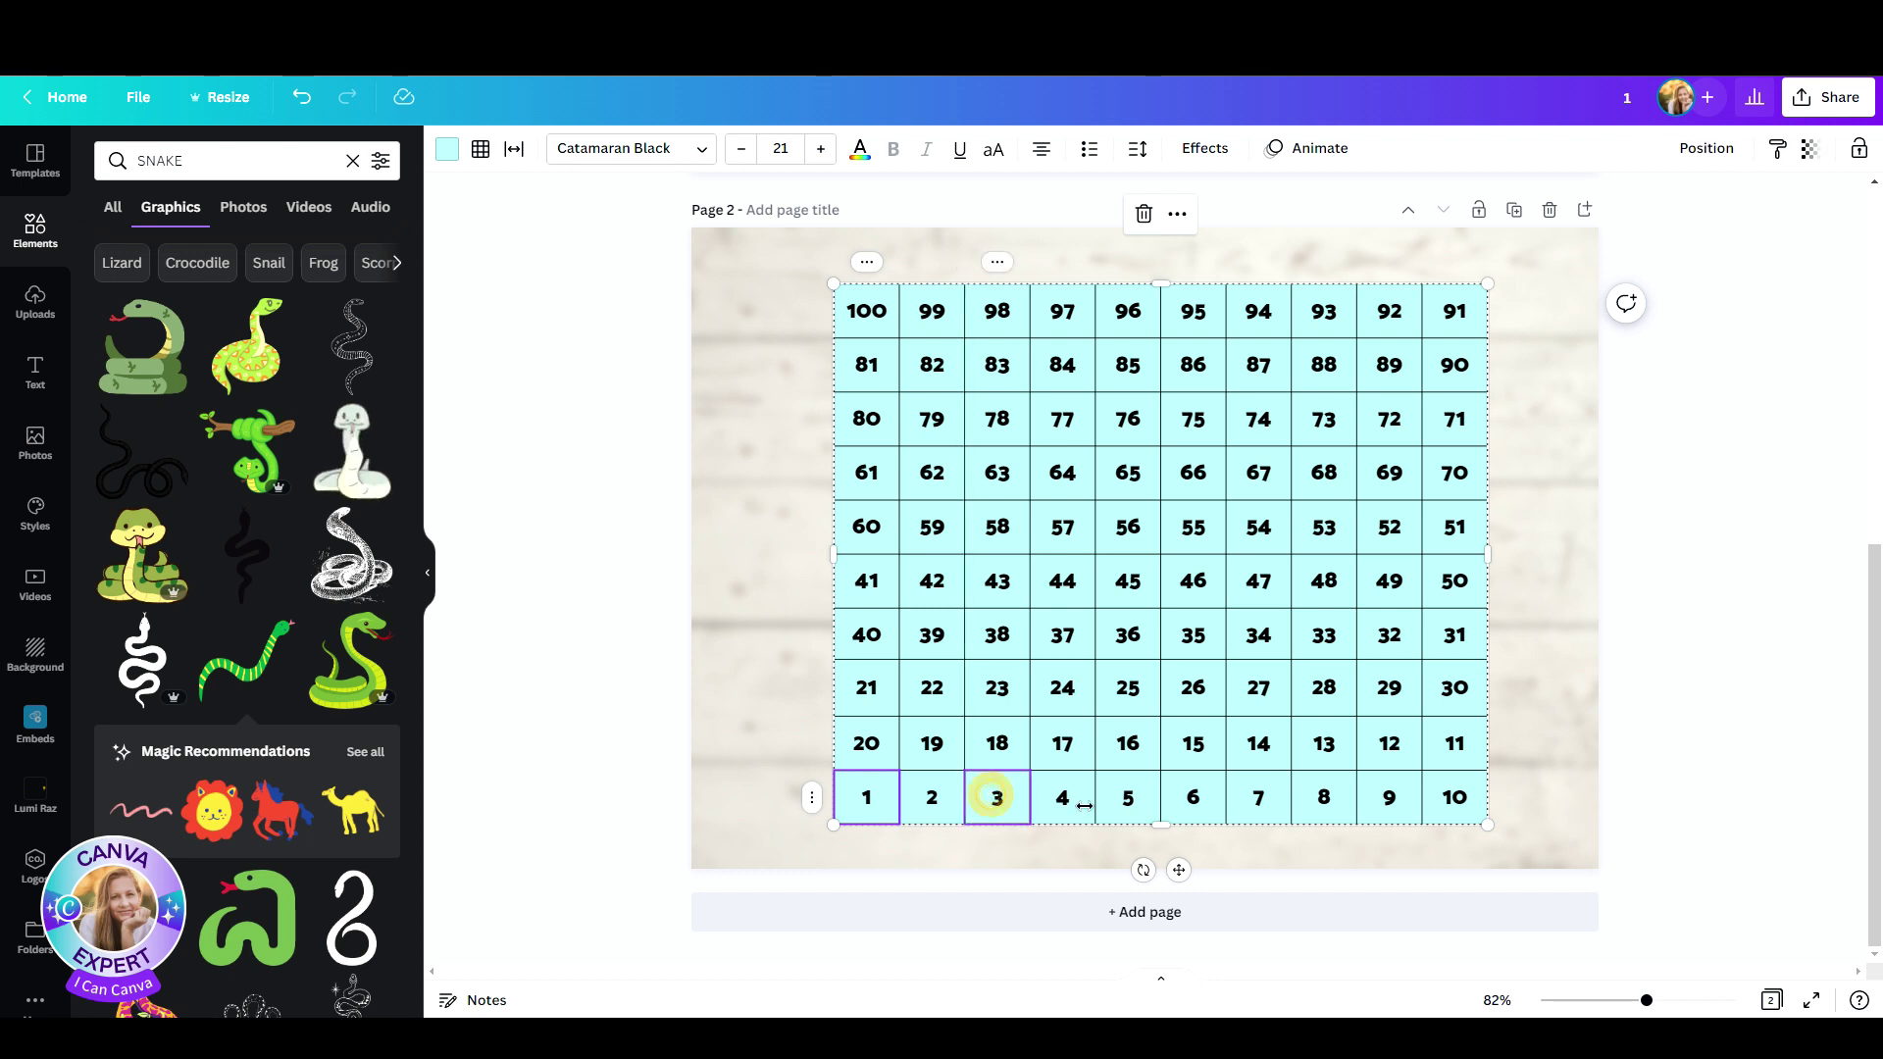
pyautogui.keyDown('shift'); pyautogui.click(1137, 804); pyautogui.keyUp('shift')
pyautogui.keyDown('shift'); pyautogui.click(1261, 806); pyautogui.keyUp('shift')
pyautogui.keyDown('shift'); pyautogui.click(1386, 800); pyautogui.keyUp('shift')
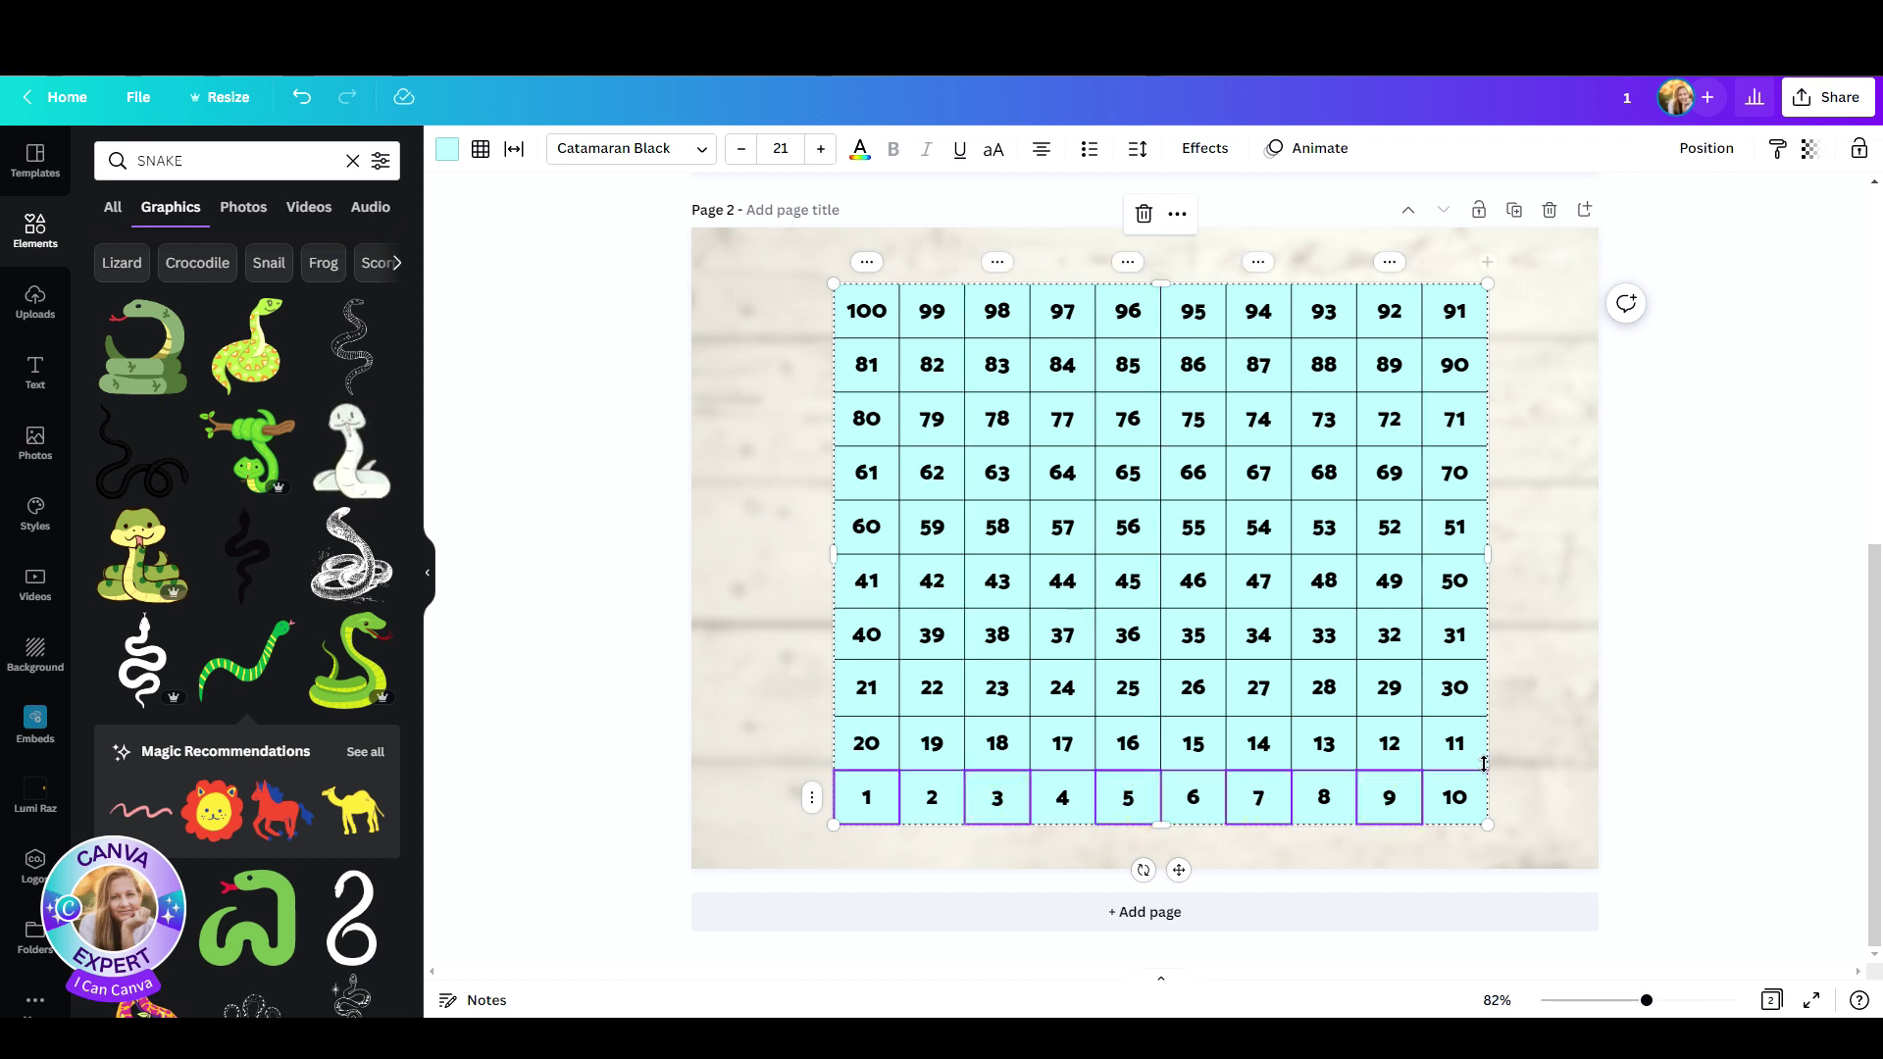
pyautogui.keyDown('shift'); pyautogui.click(1457, 755); pyautogui.keyUp('shift')
pyautogui.keyDown('shift'); pyautogui.click(1325, 745); pyautogui.keyUp('shift')
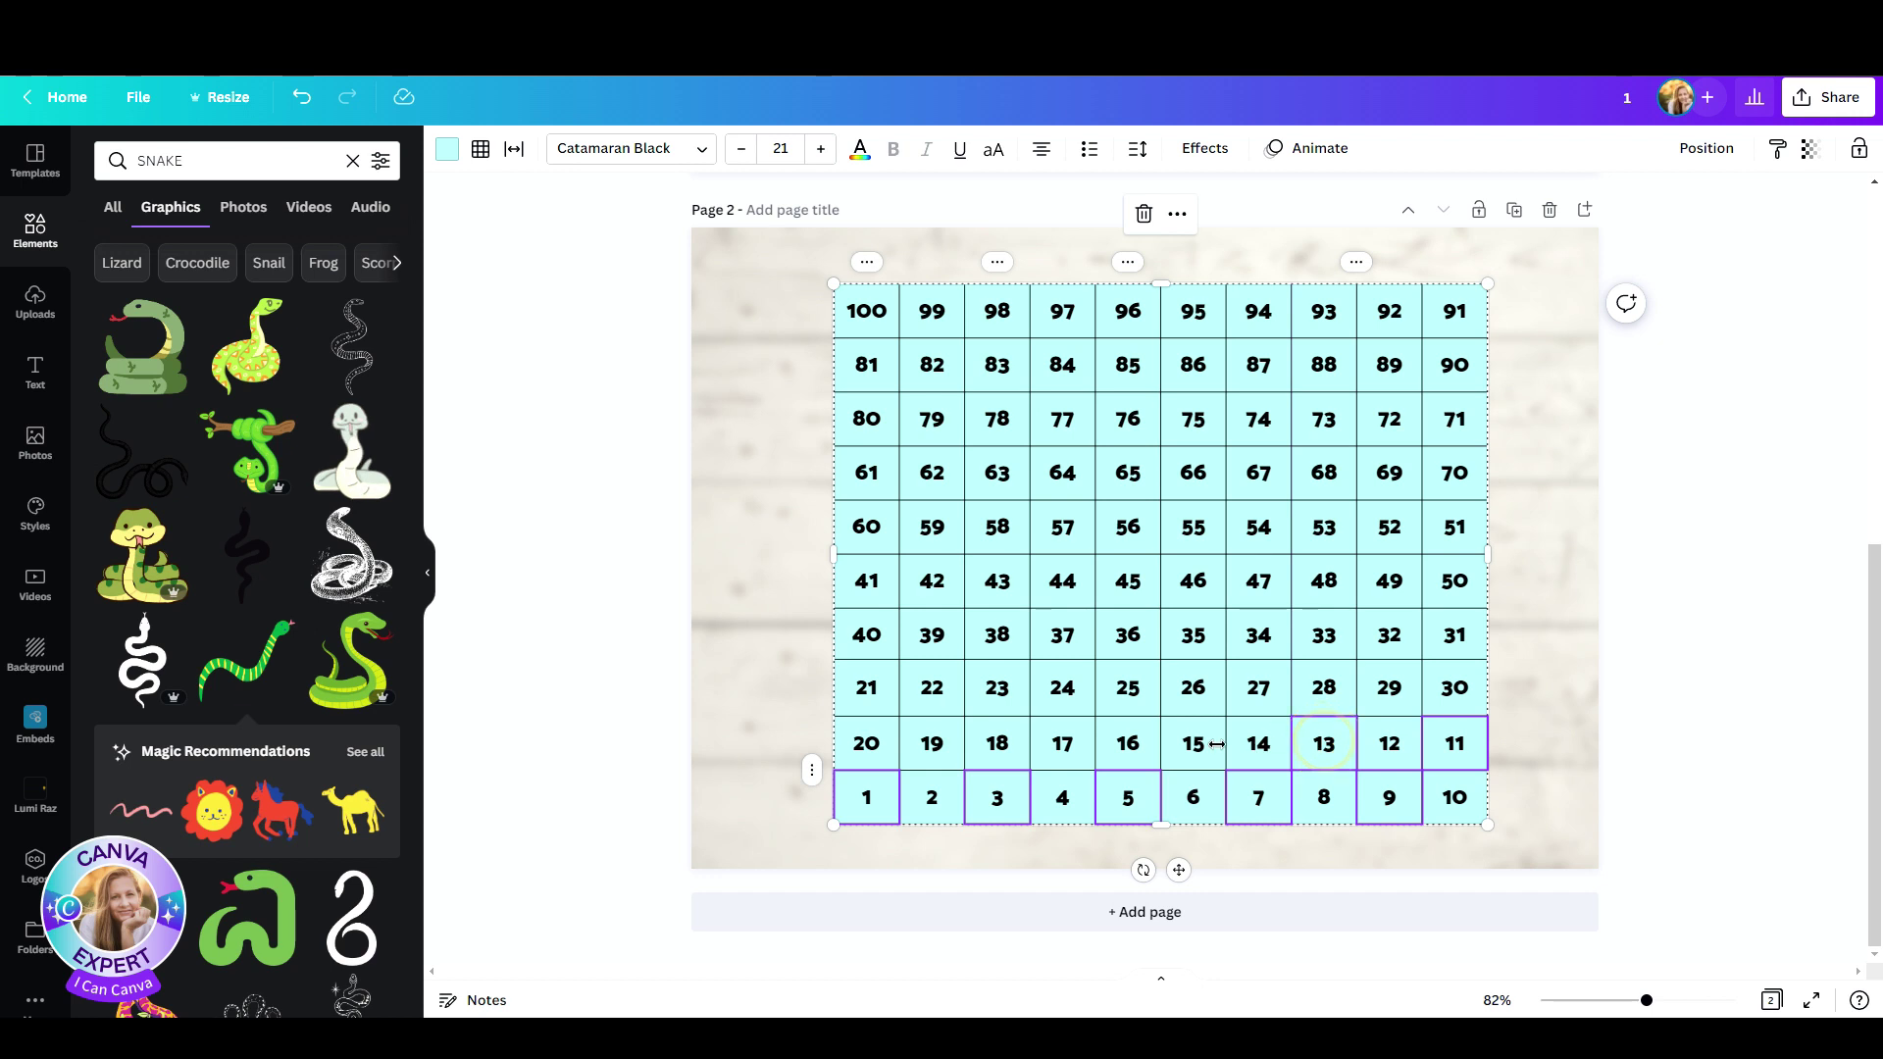
pyautogui.keyDown('shift'); pyautogui.click(1195, 745); pyautogui.keyUp('shift')
pyautogui.keyDown('shift'); pyautogui.click(1065, 745); pyautogui.keyUp('shift')
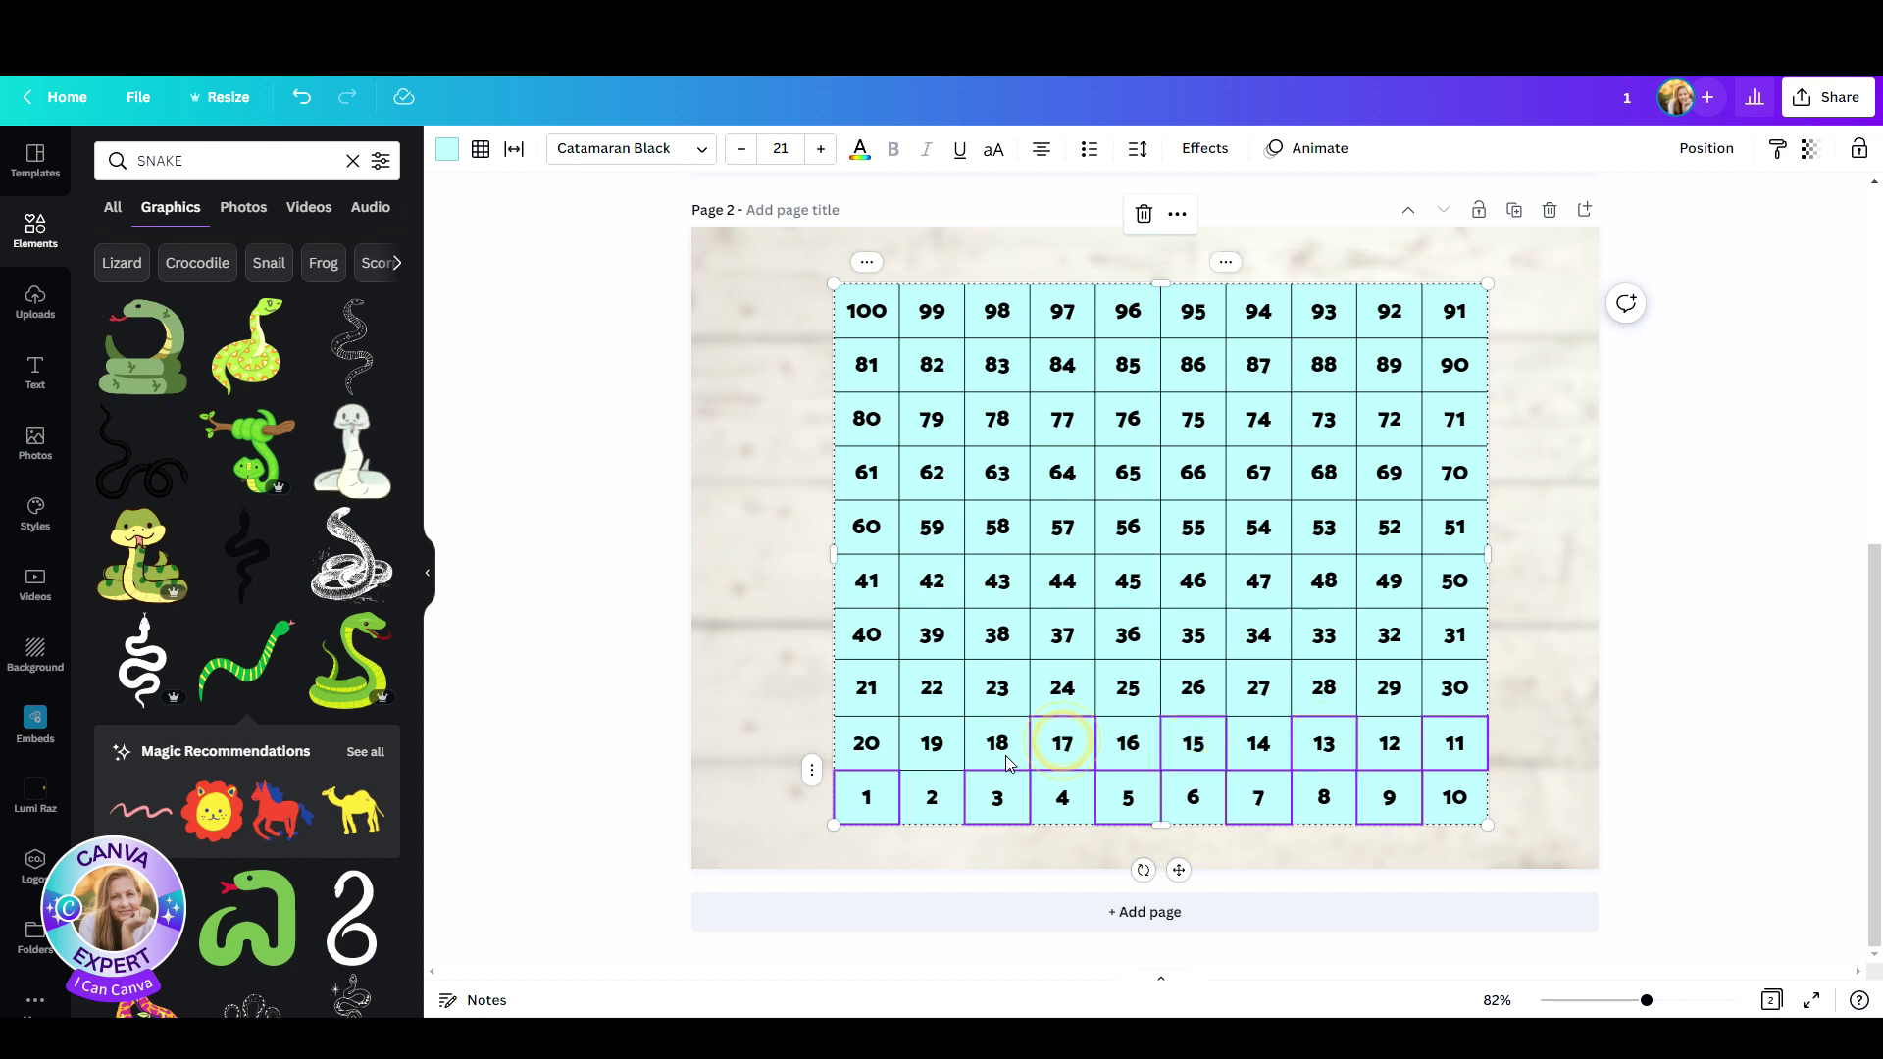
pyautogui.keyDown('shift'); pyautogui.click(933, 743); pyautogui.keyUp('shift')
pyautogui.keyDown('shift'); pyautogui.click(881, 692); pyautogui.keyUp('shift')
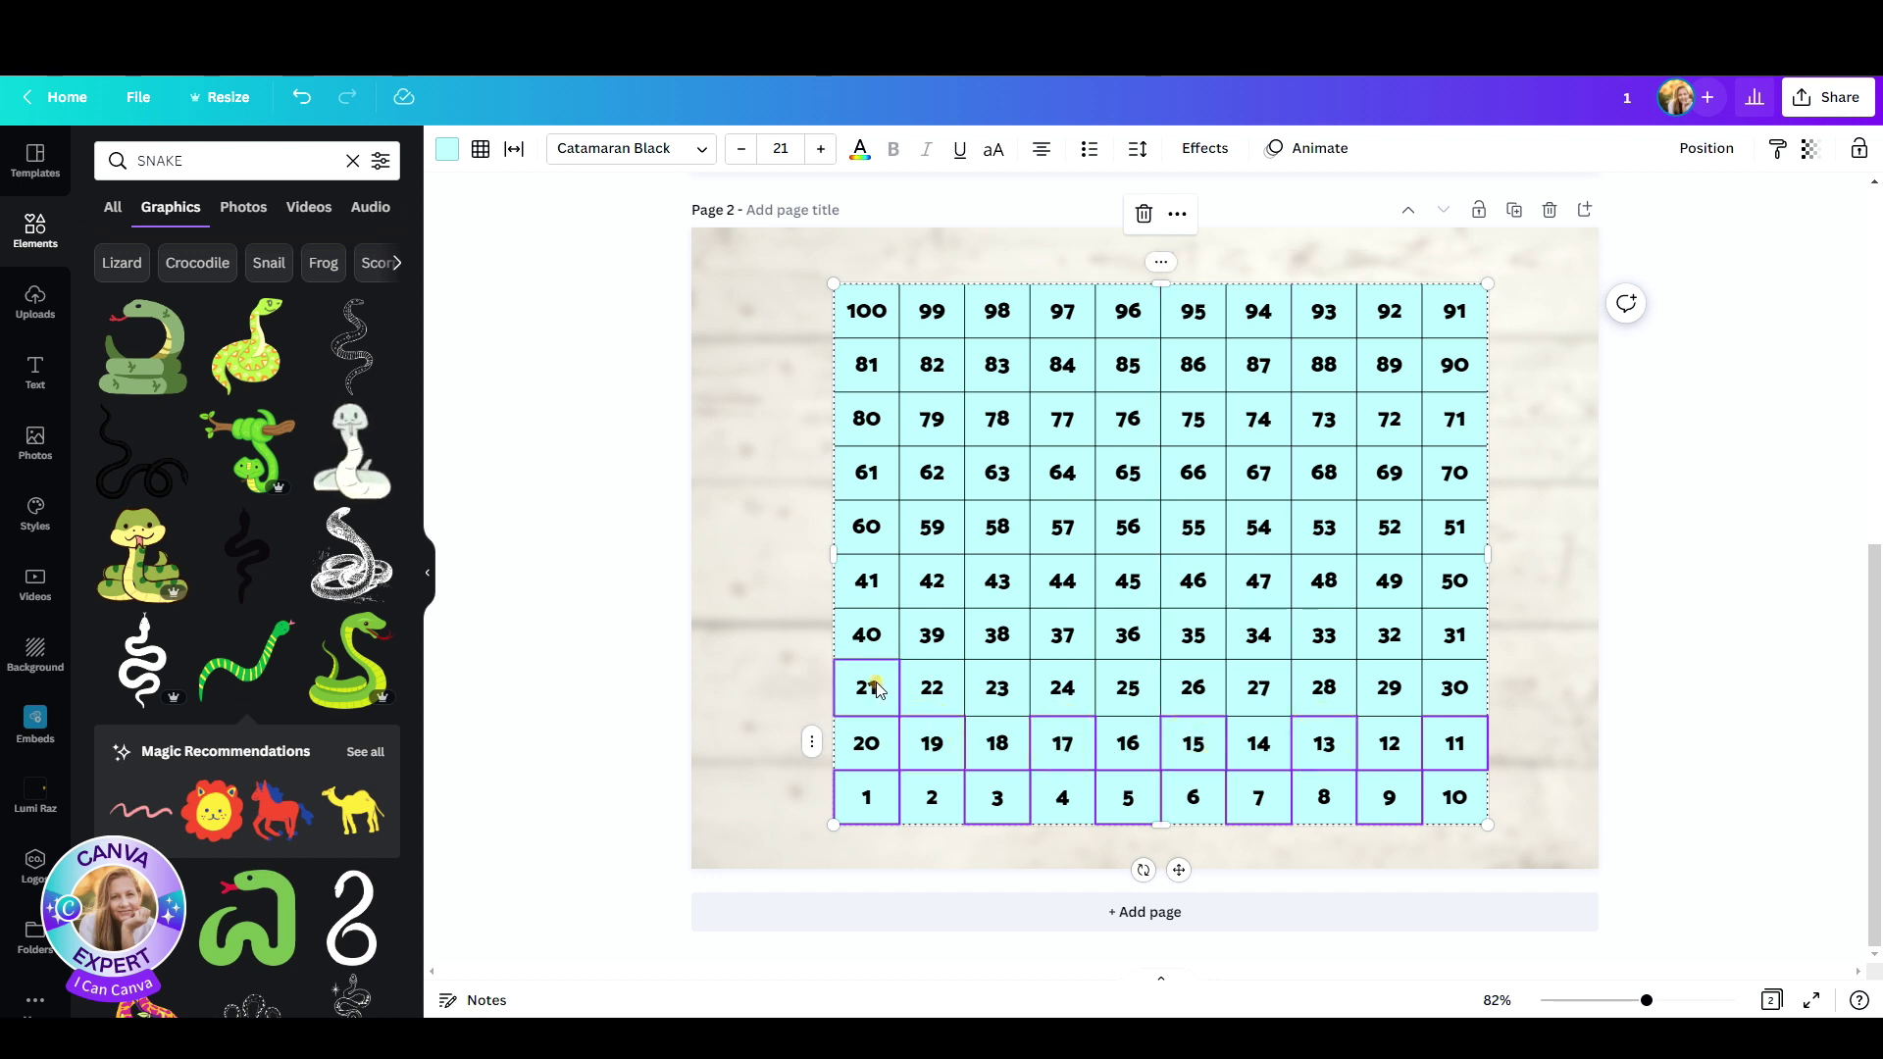
pyautogui.keyDown('shift'); pyautogui.click(1005, 704); pyautogui.keyUp('shift')
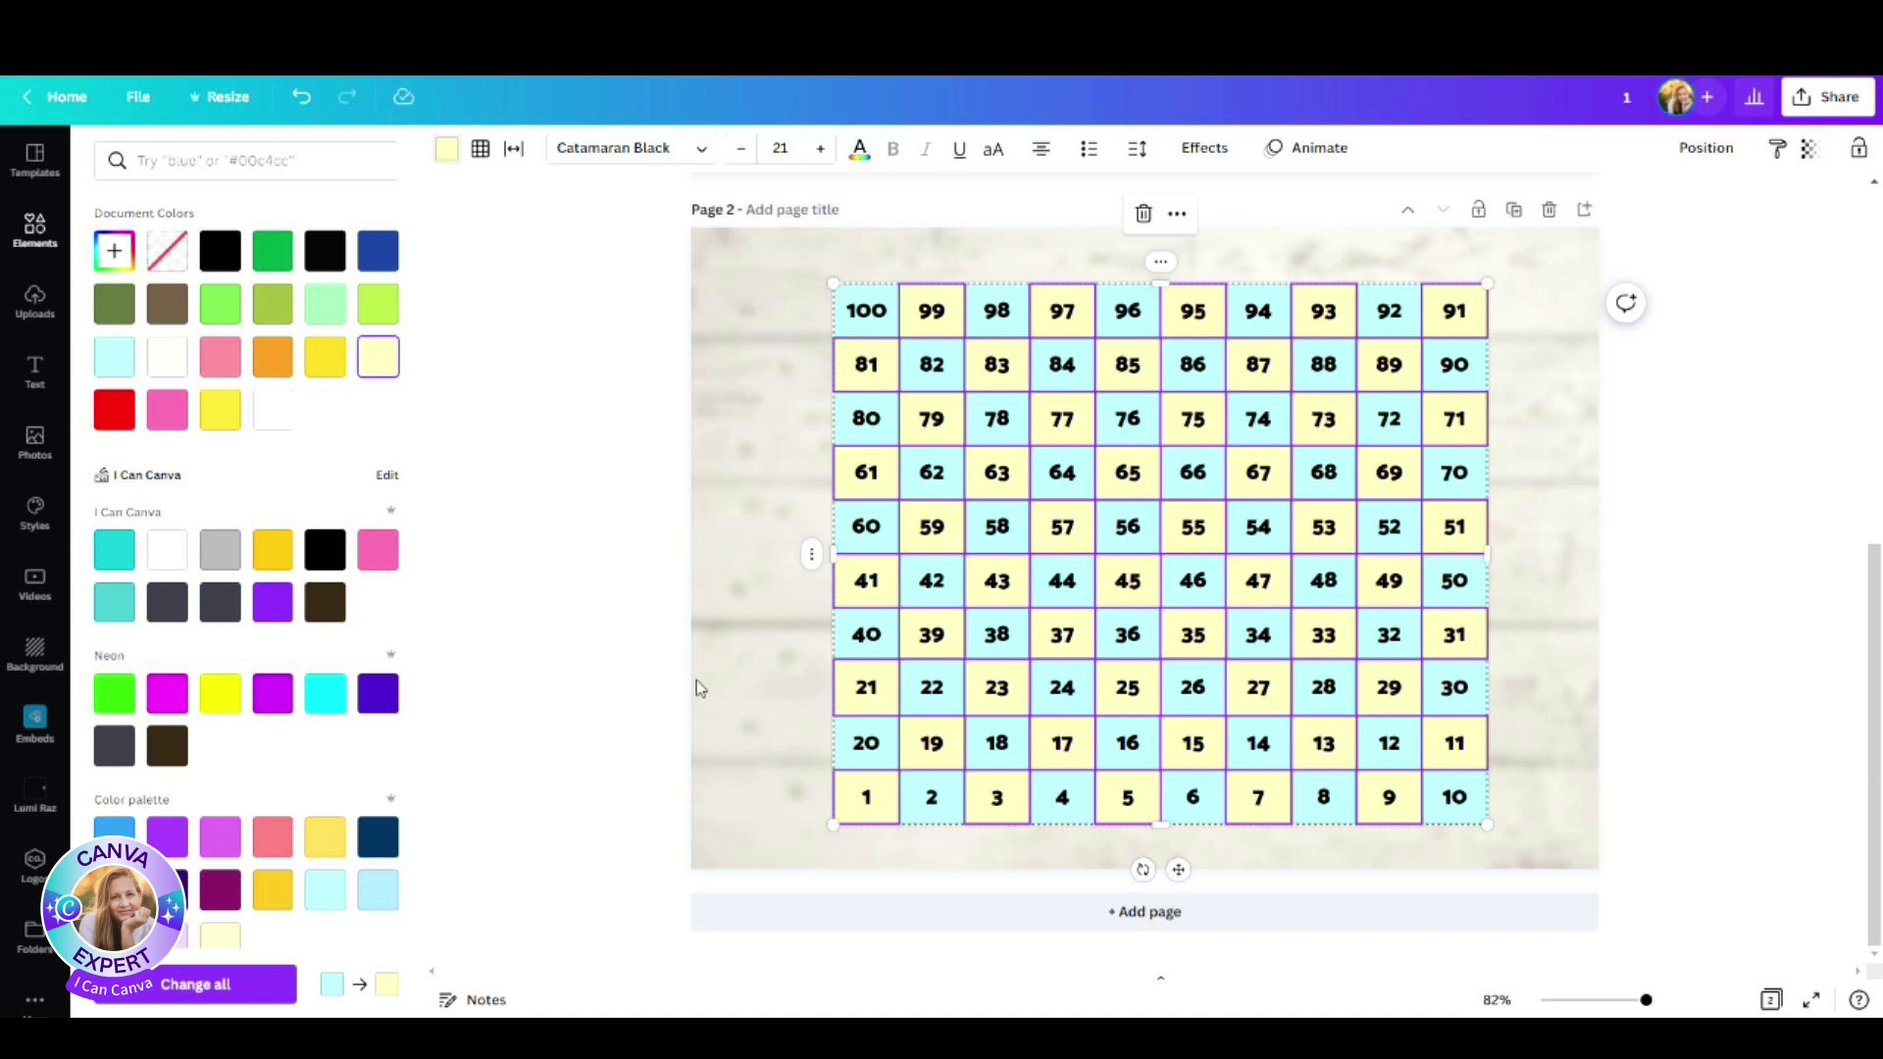
pyautogui.click(179, 149)
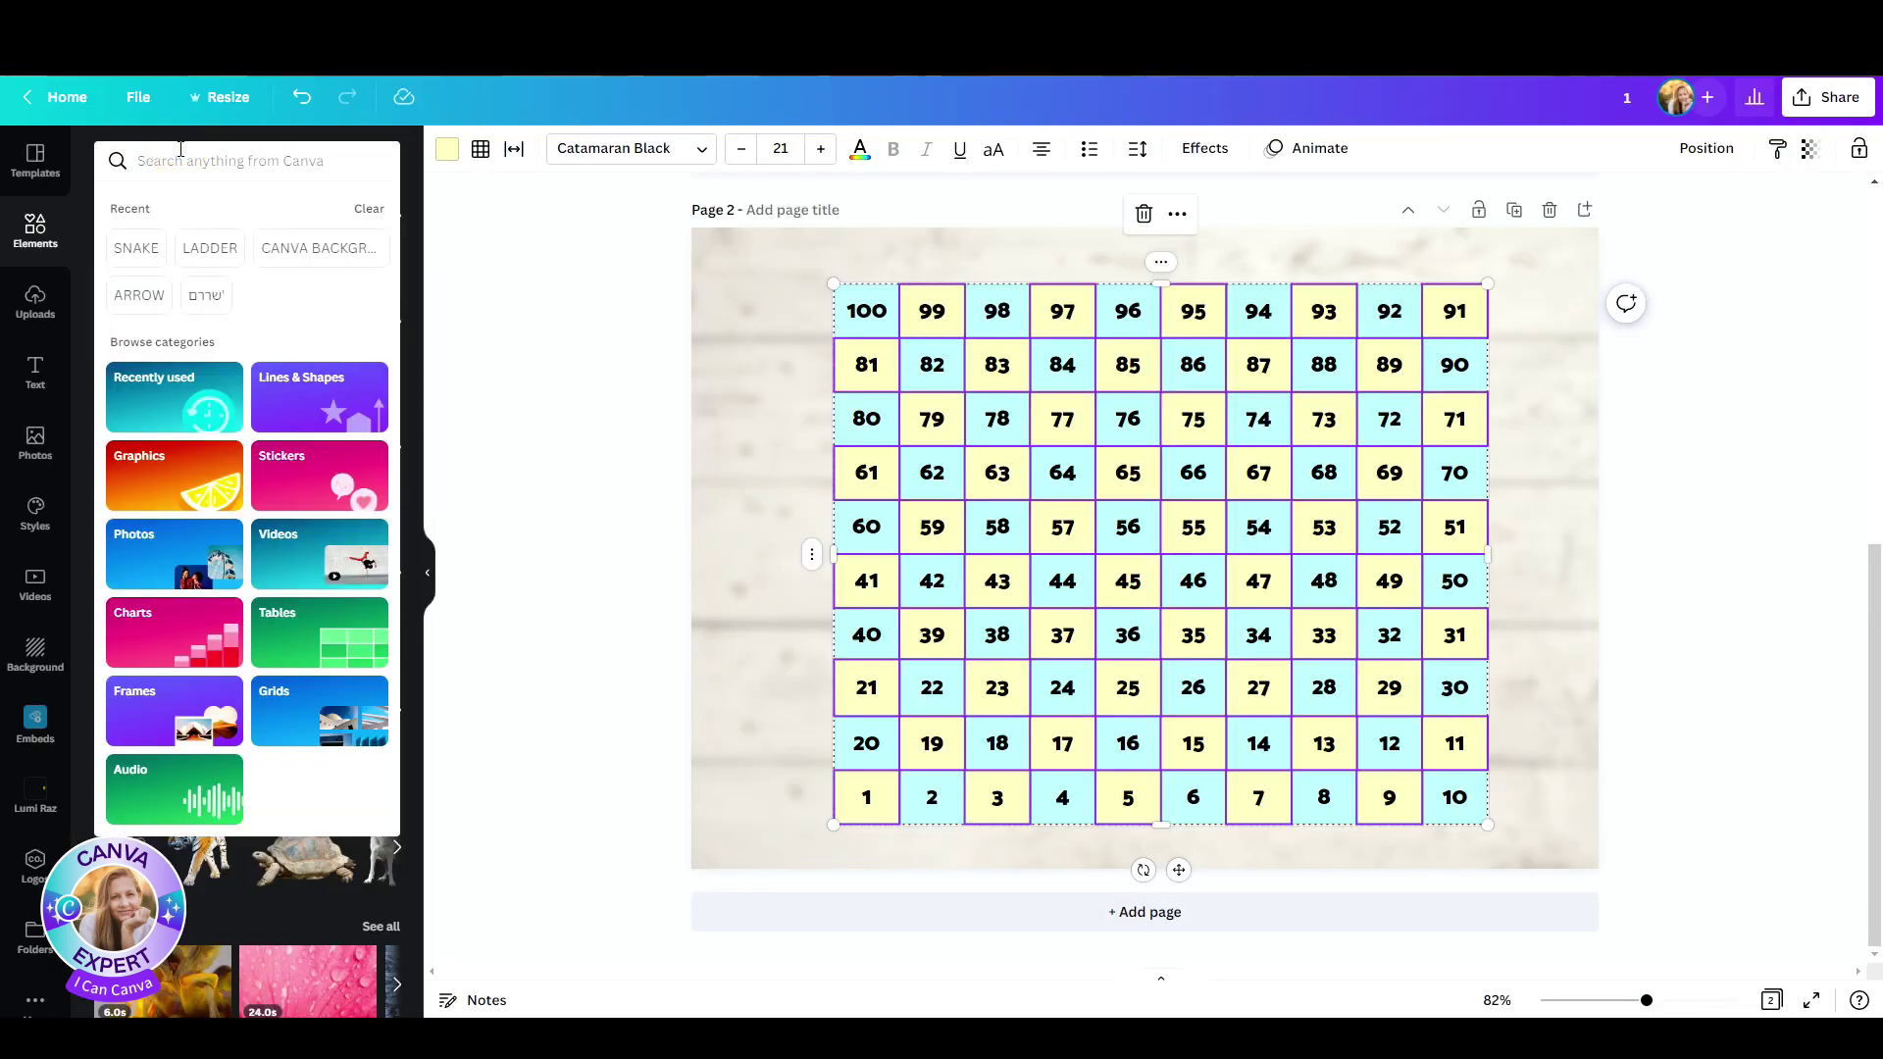
# - Search 'LADDER', add the yellow ladder and resize it to reach down to cell 17
pyautogui.write('LADDER')
pyautogui.press('Return')
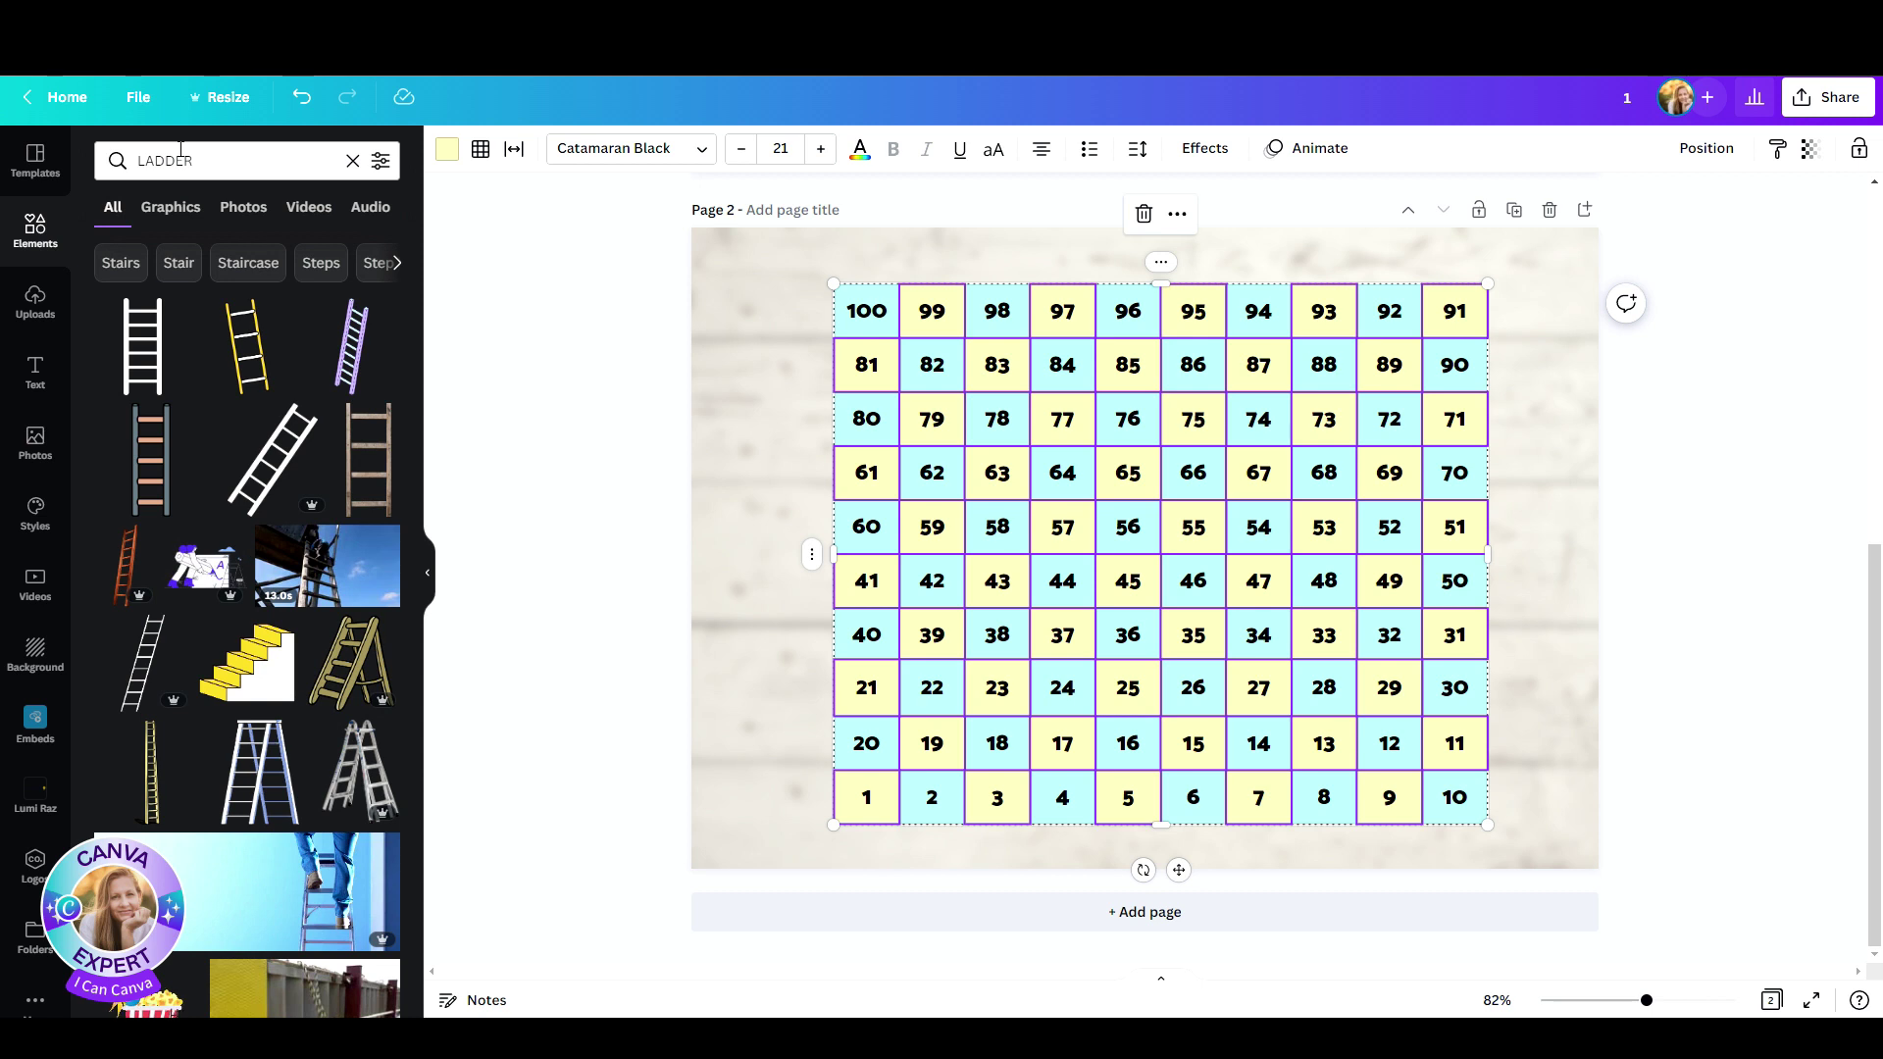
pyautogui.click(152, 792)
pyautogui.moveTo(1137, 603); pyautogui.dragTo(1069, 686)
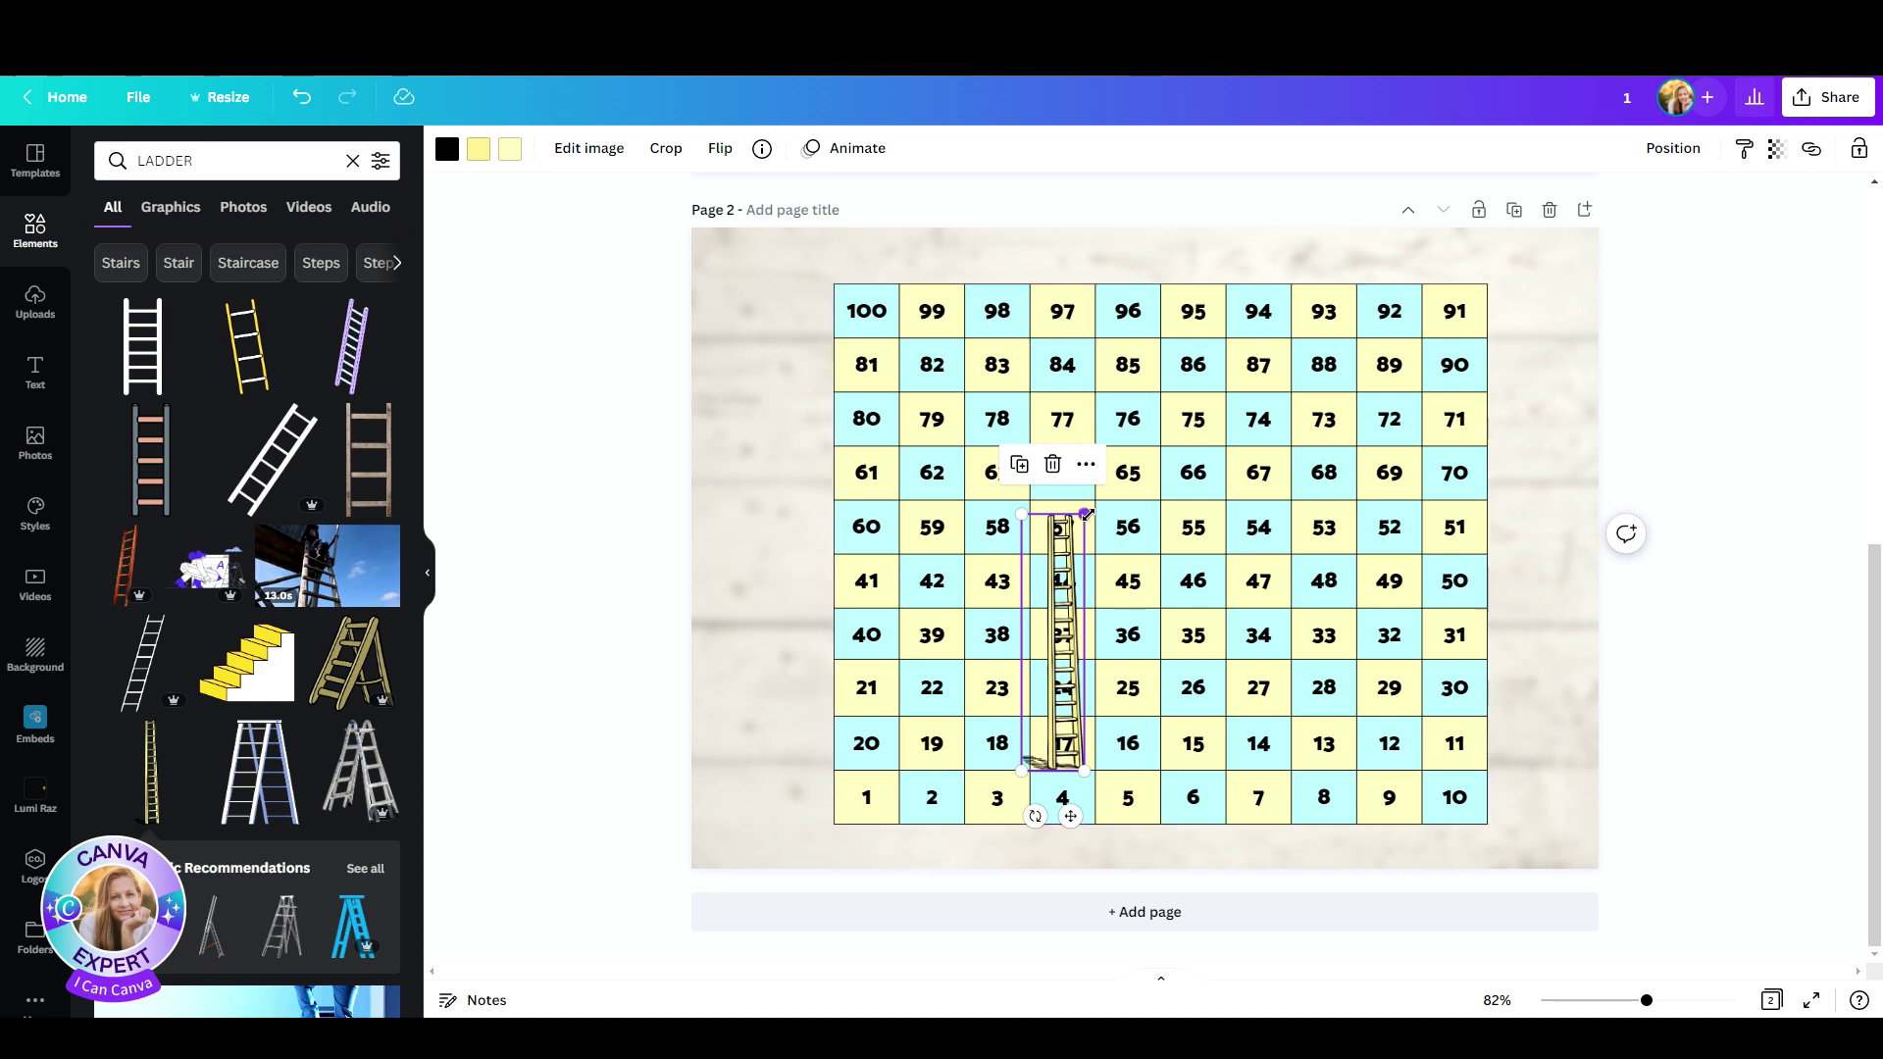
pyautogui.moveTo(1087, 514); pyautogui.dragTo(1061, 578)
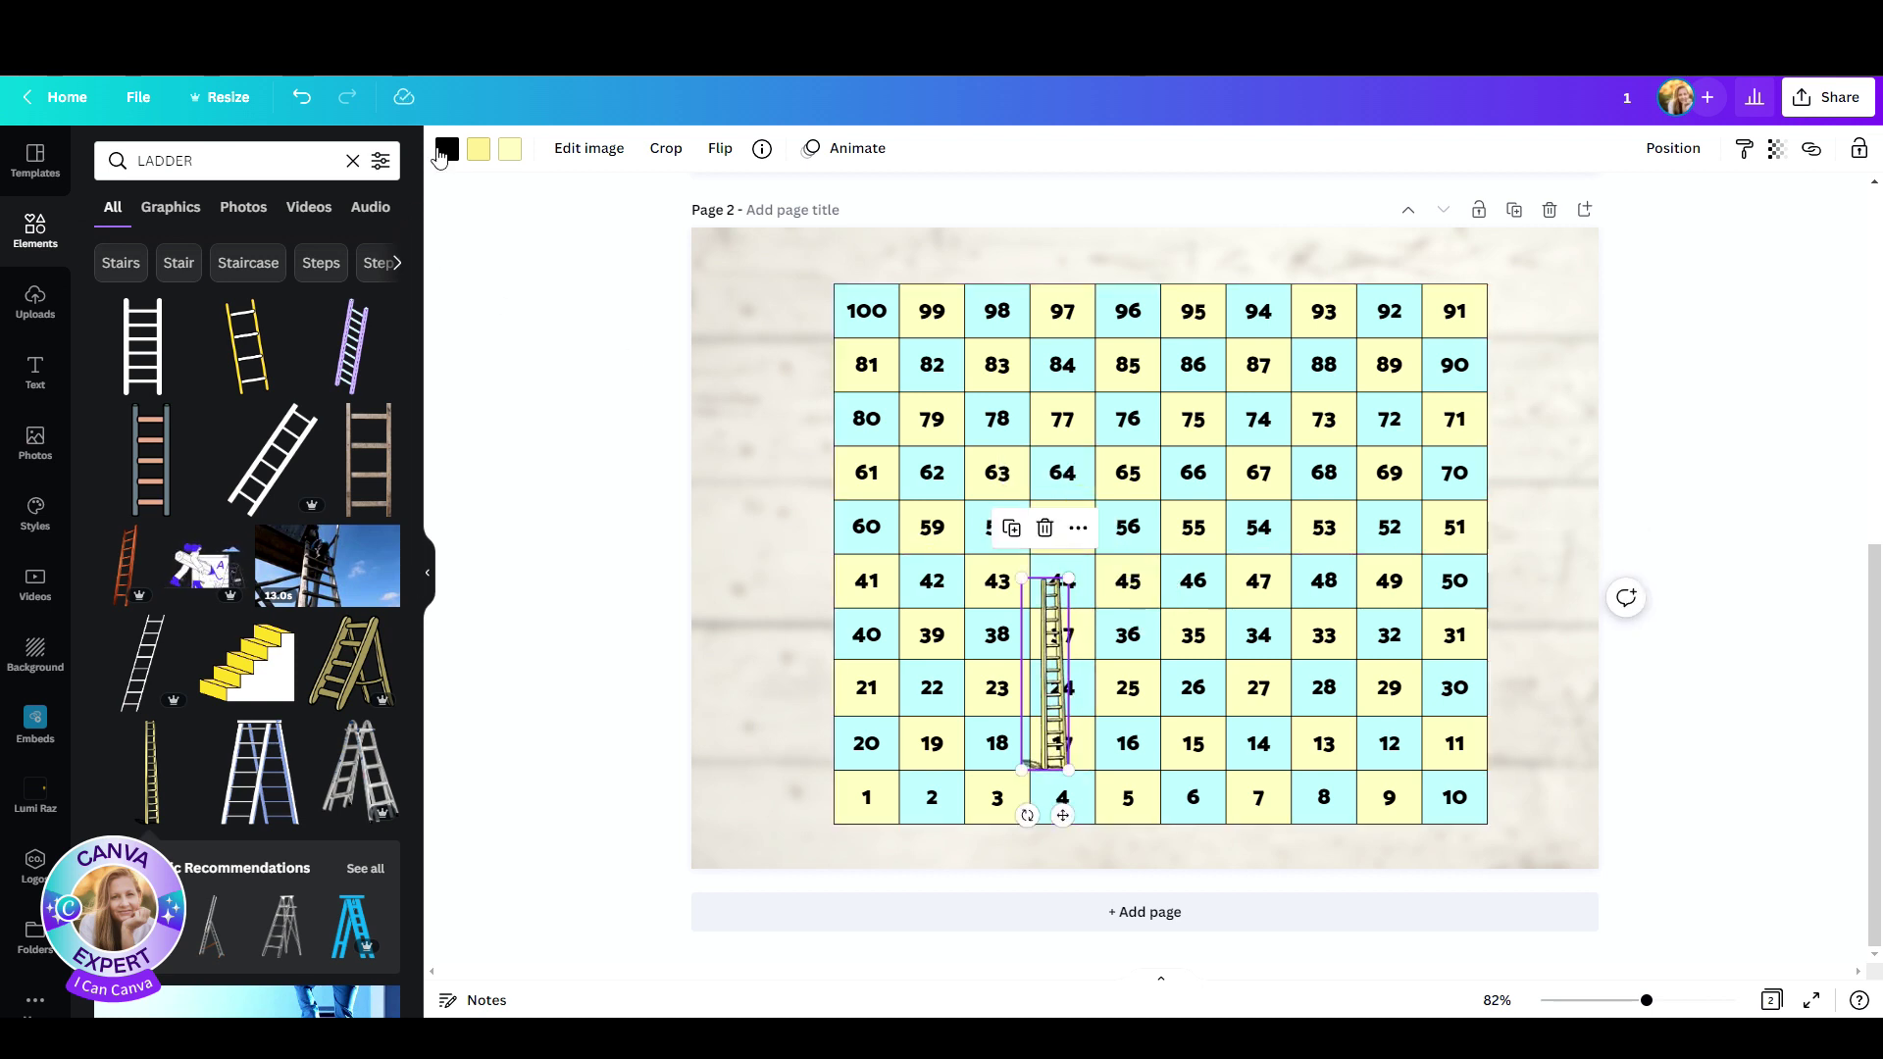
pyautogui.click(485, 151)
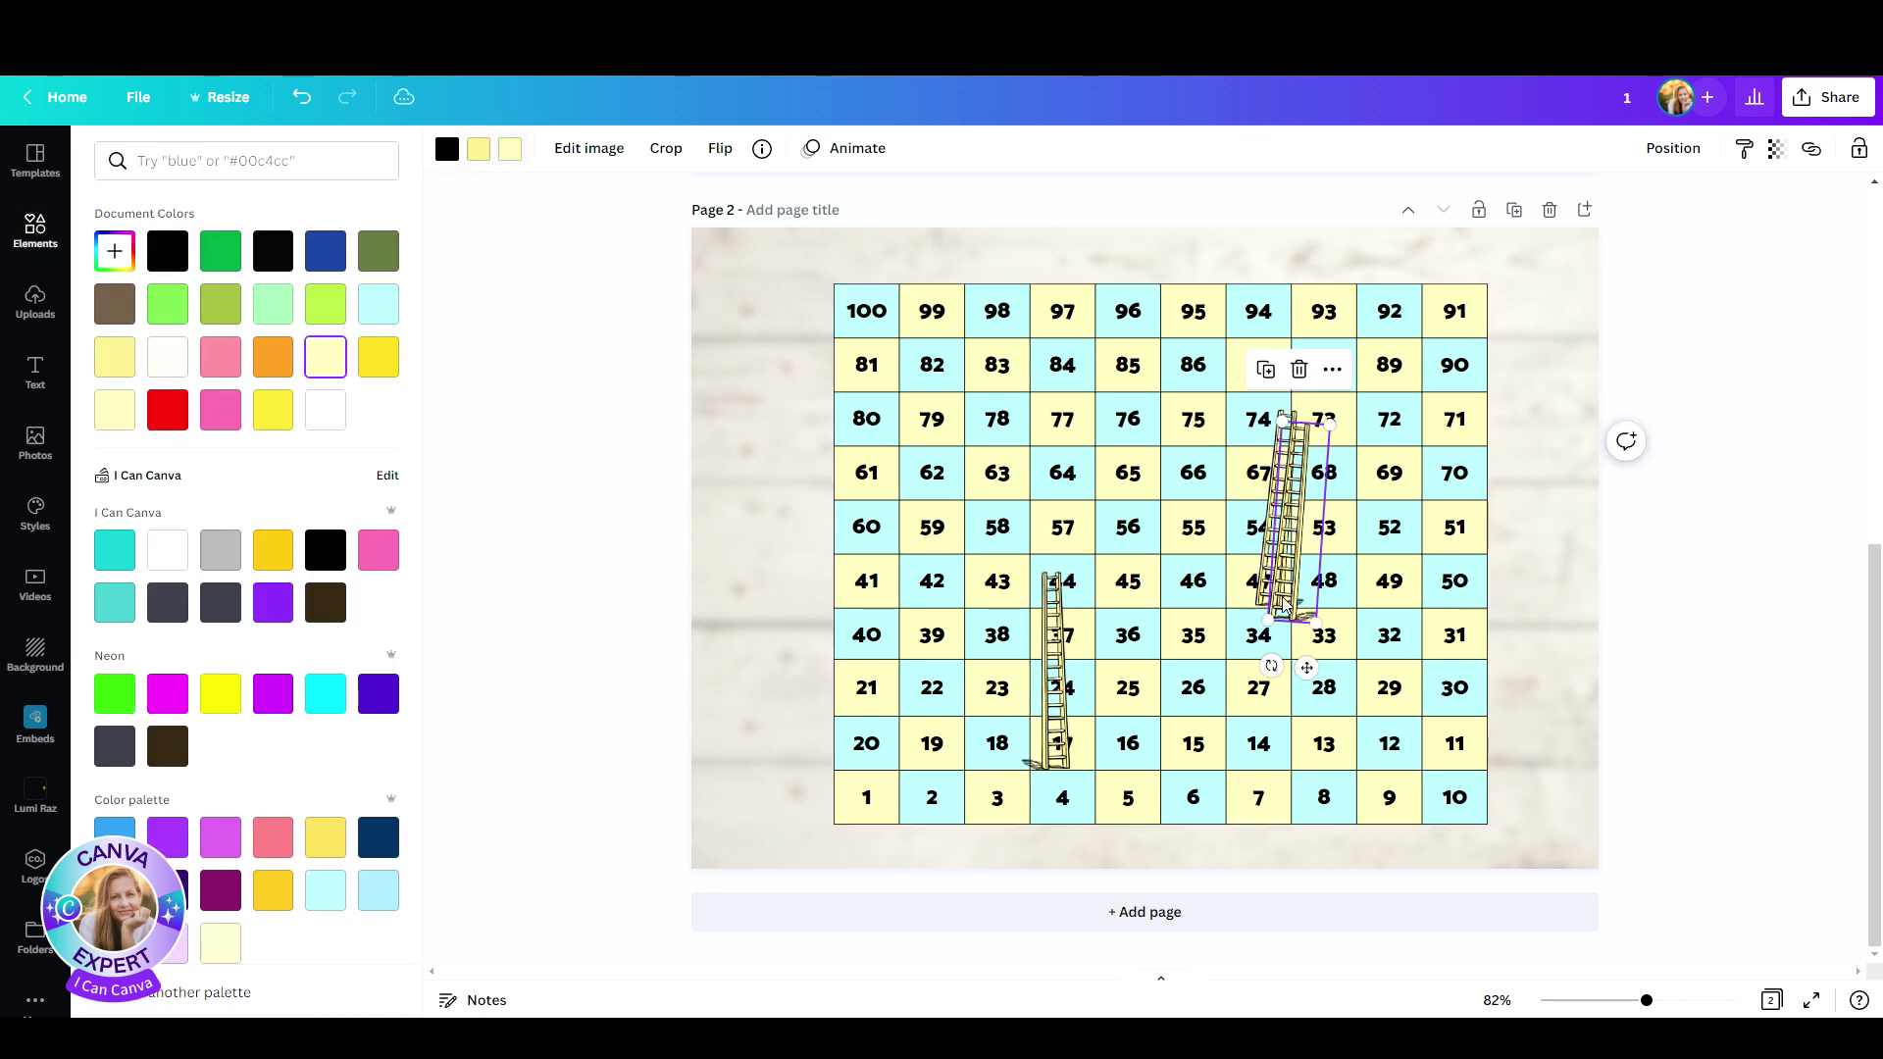
# - Duplicate the ladder with Ctrl+D and place the copy from 74 down to 47
pyautogui.hotkey('ctrl', 'd')
pyautogui.moveTo(1314, 628); pyautogui.dragTo(945, 540)
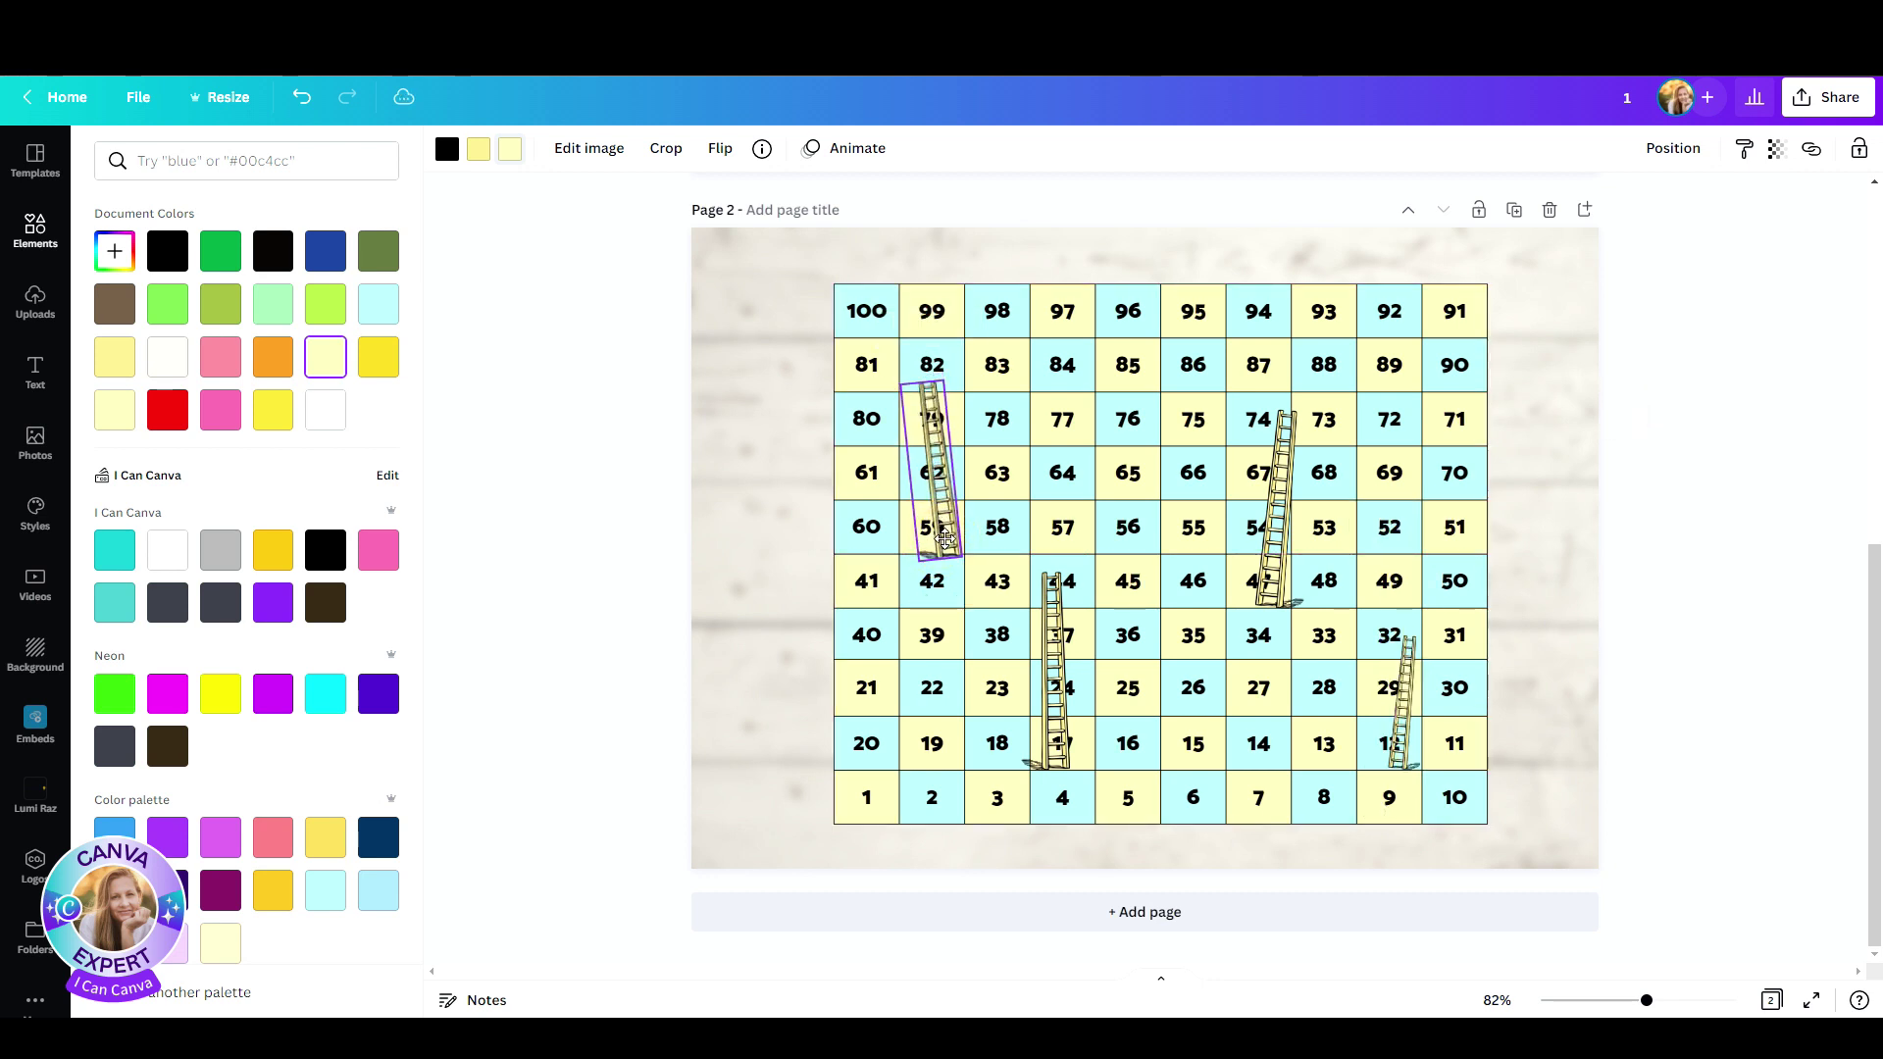
pyautogui.click(36, 231)
# - Search Elements for SNAKE, add a snake graphic, and filter results to graphics only
pyautogui.click(239, 161)
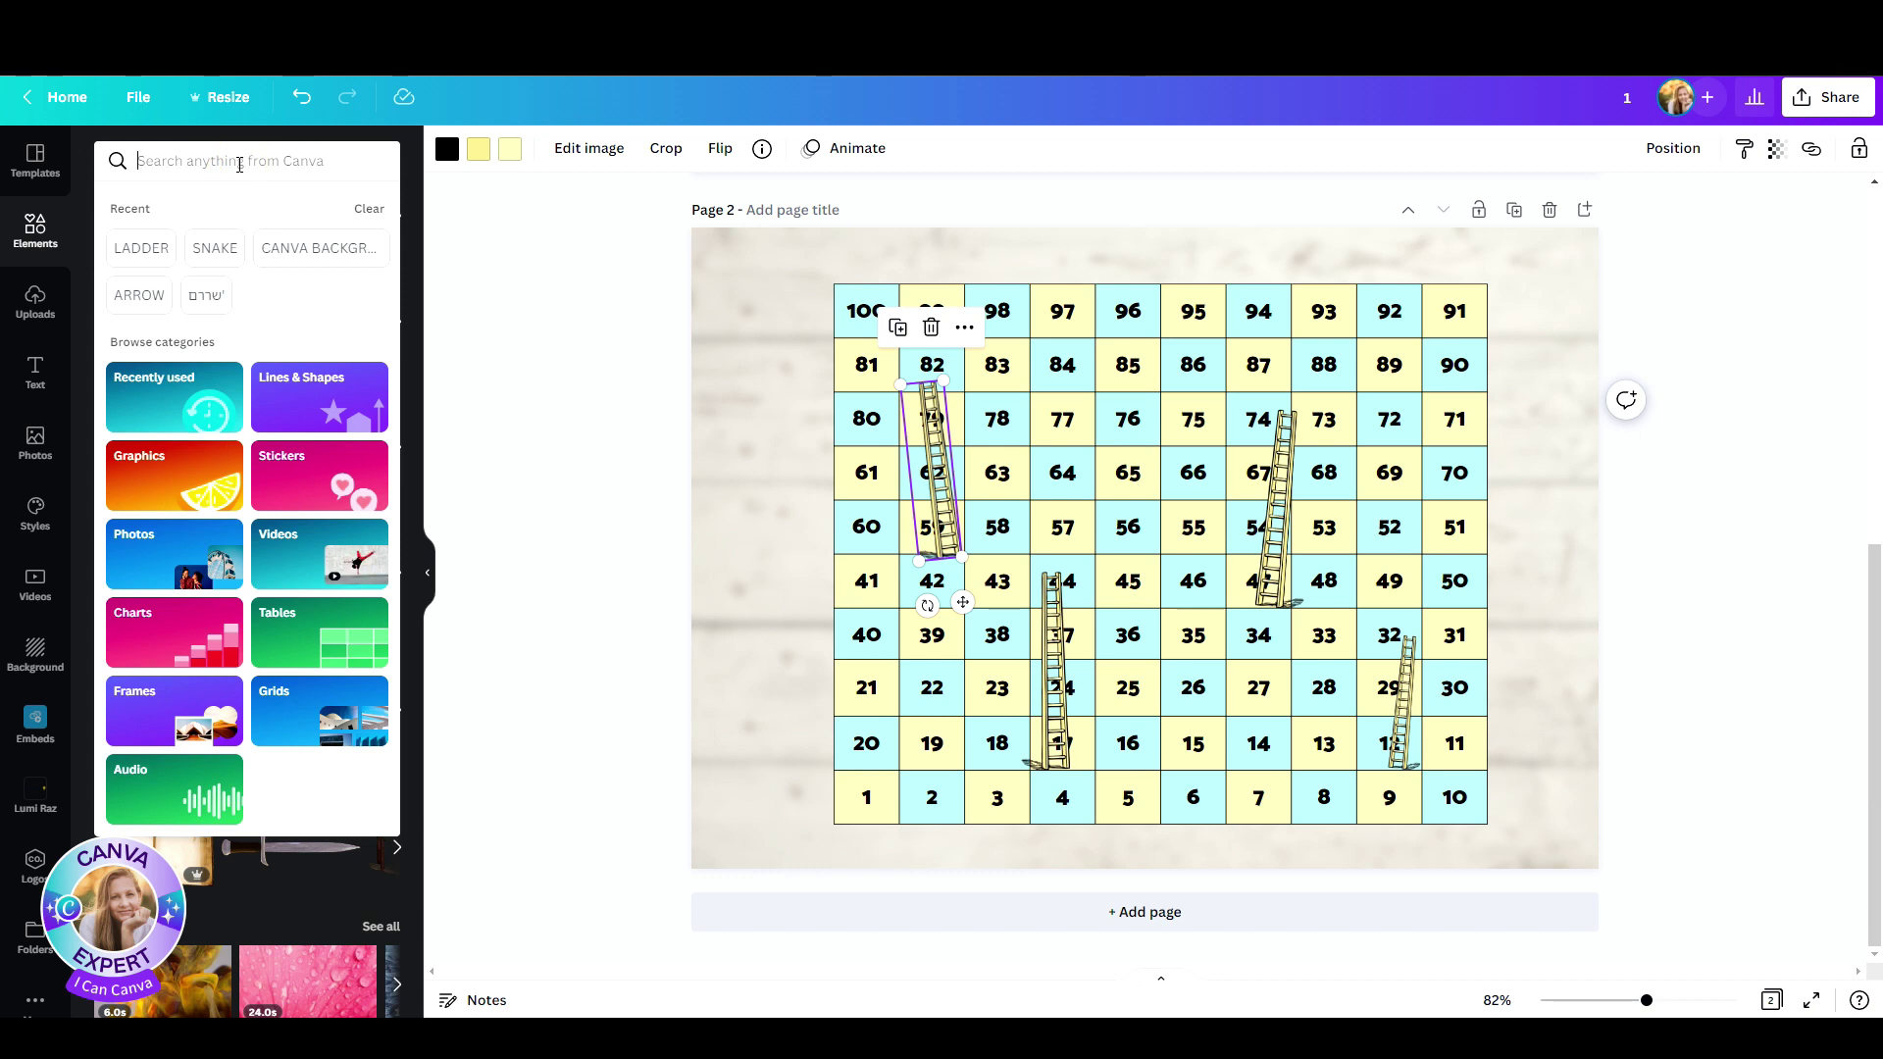
pyautogui.write('SNA')
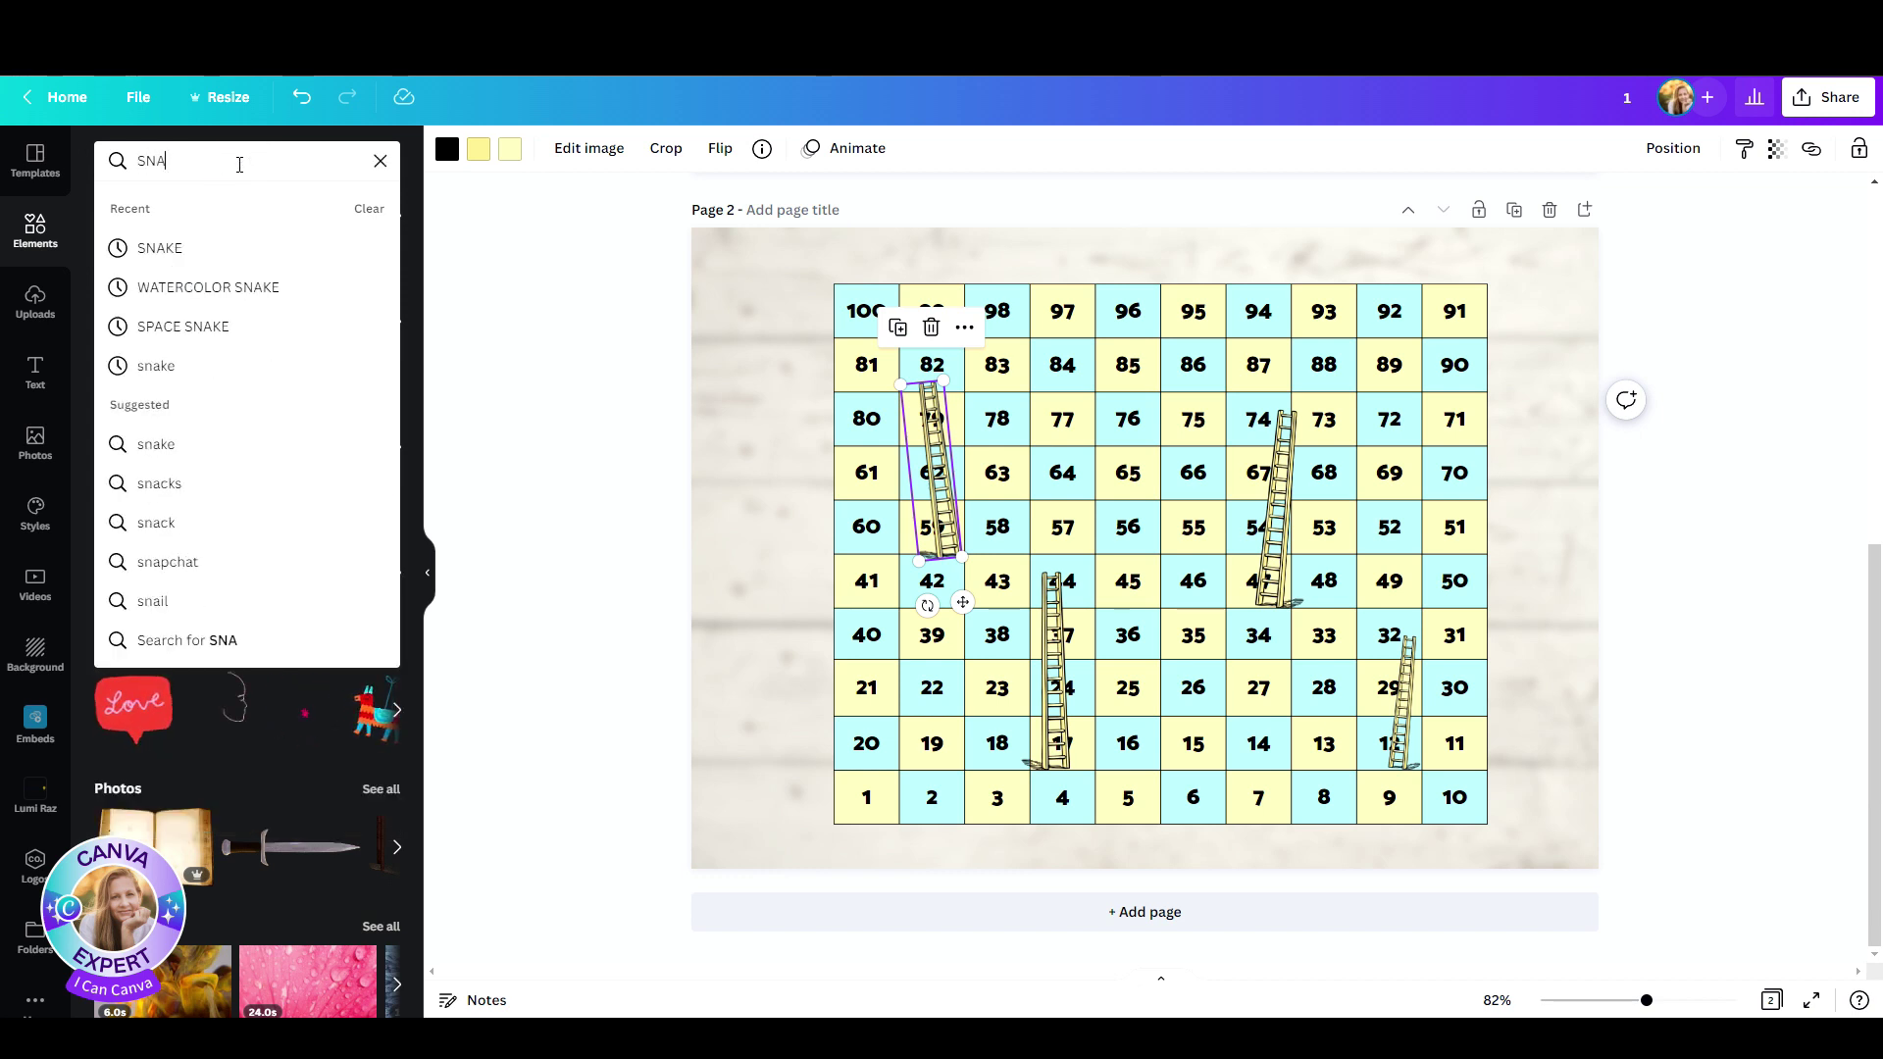
pyautogui.write('KE')
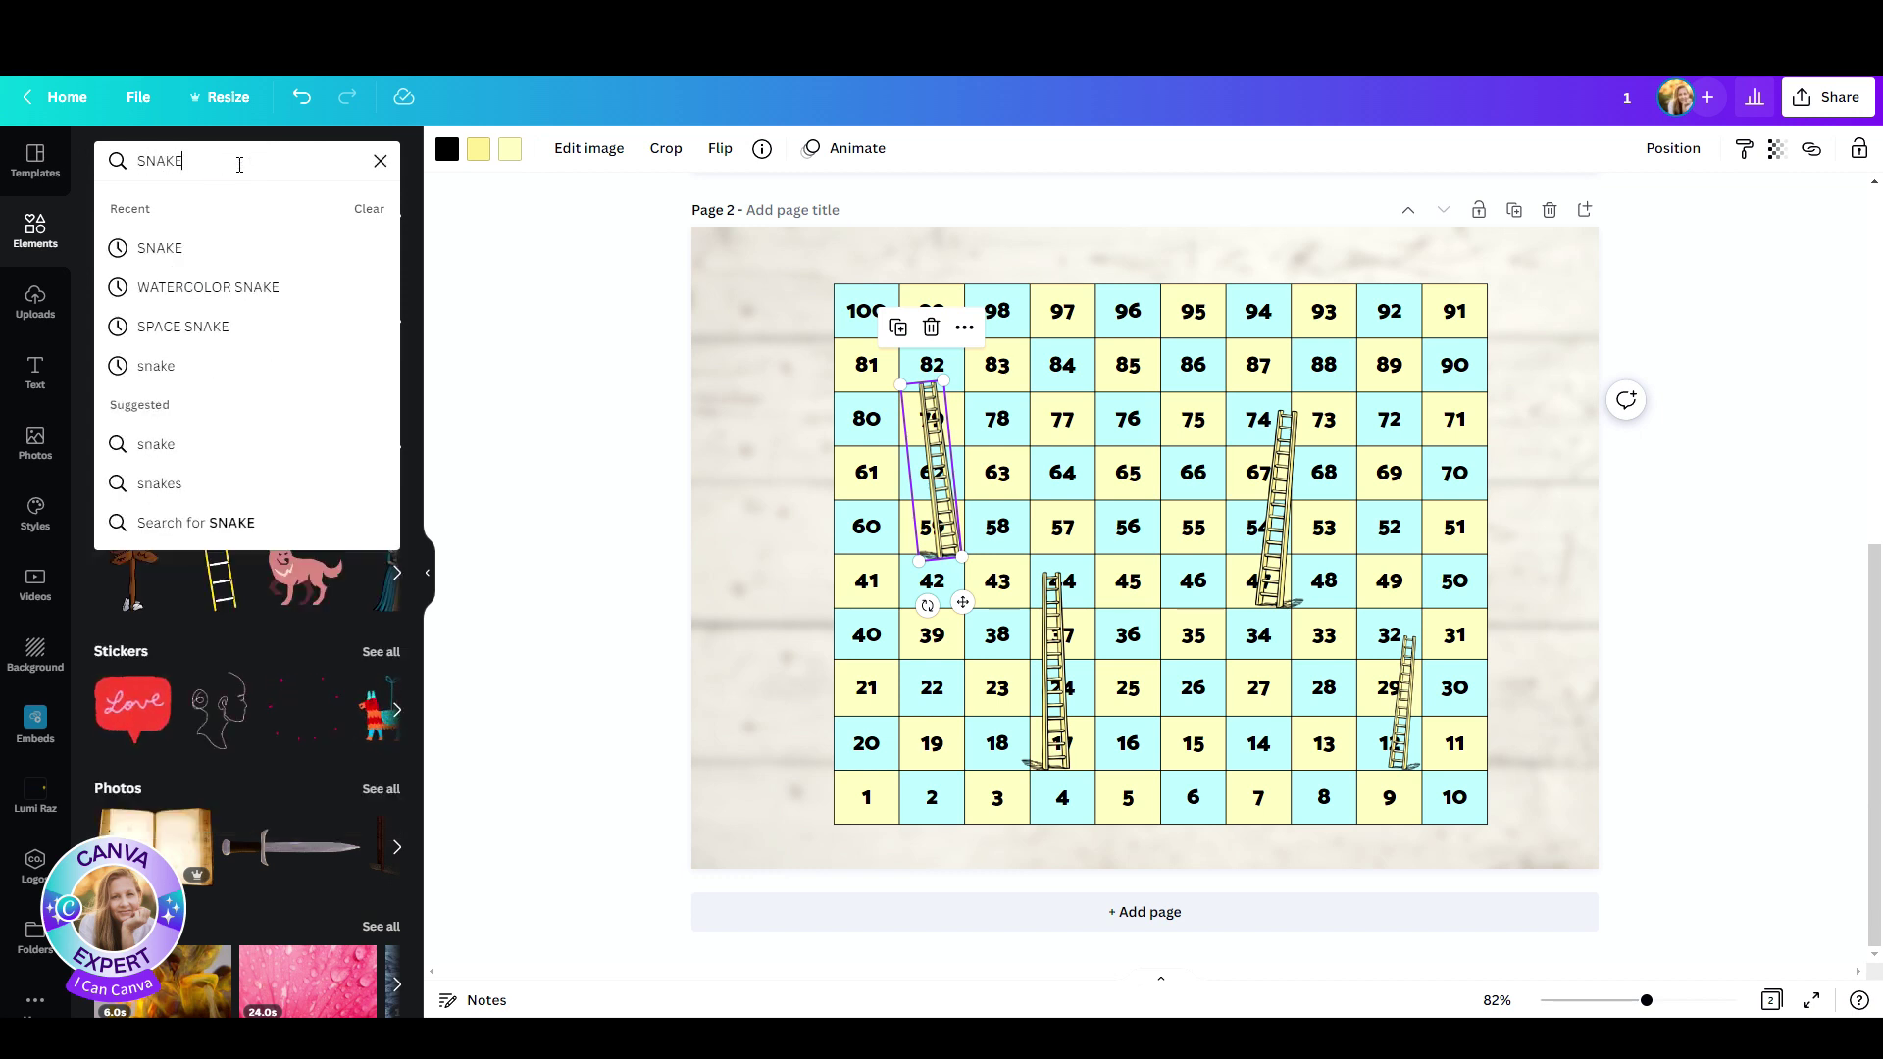
pyautogui.press('Return')
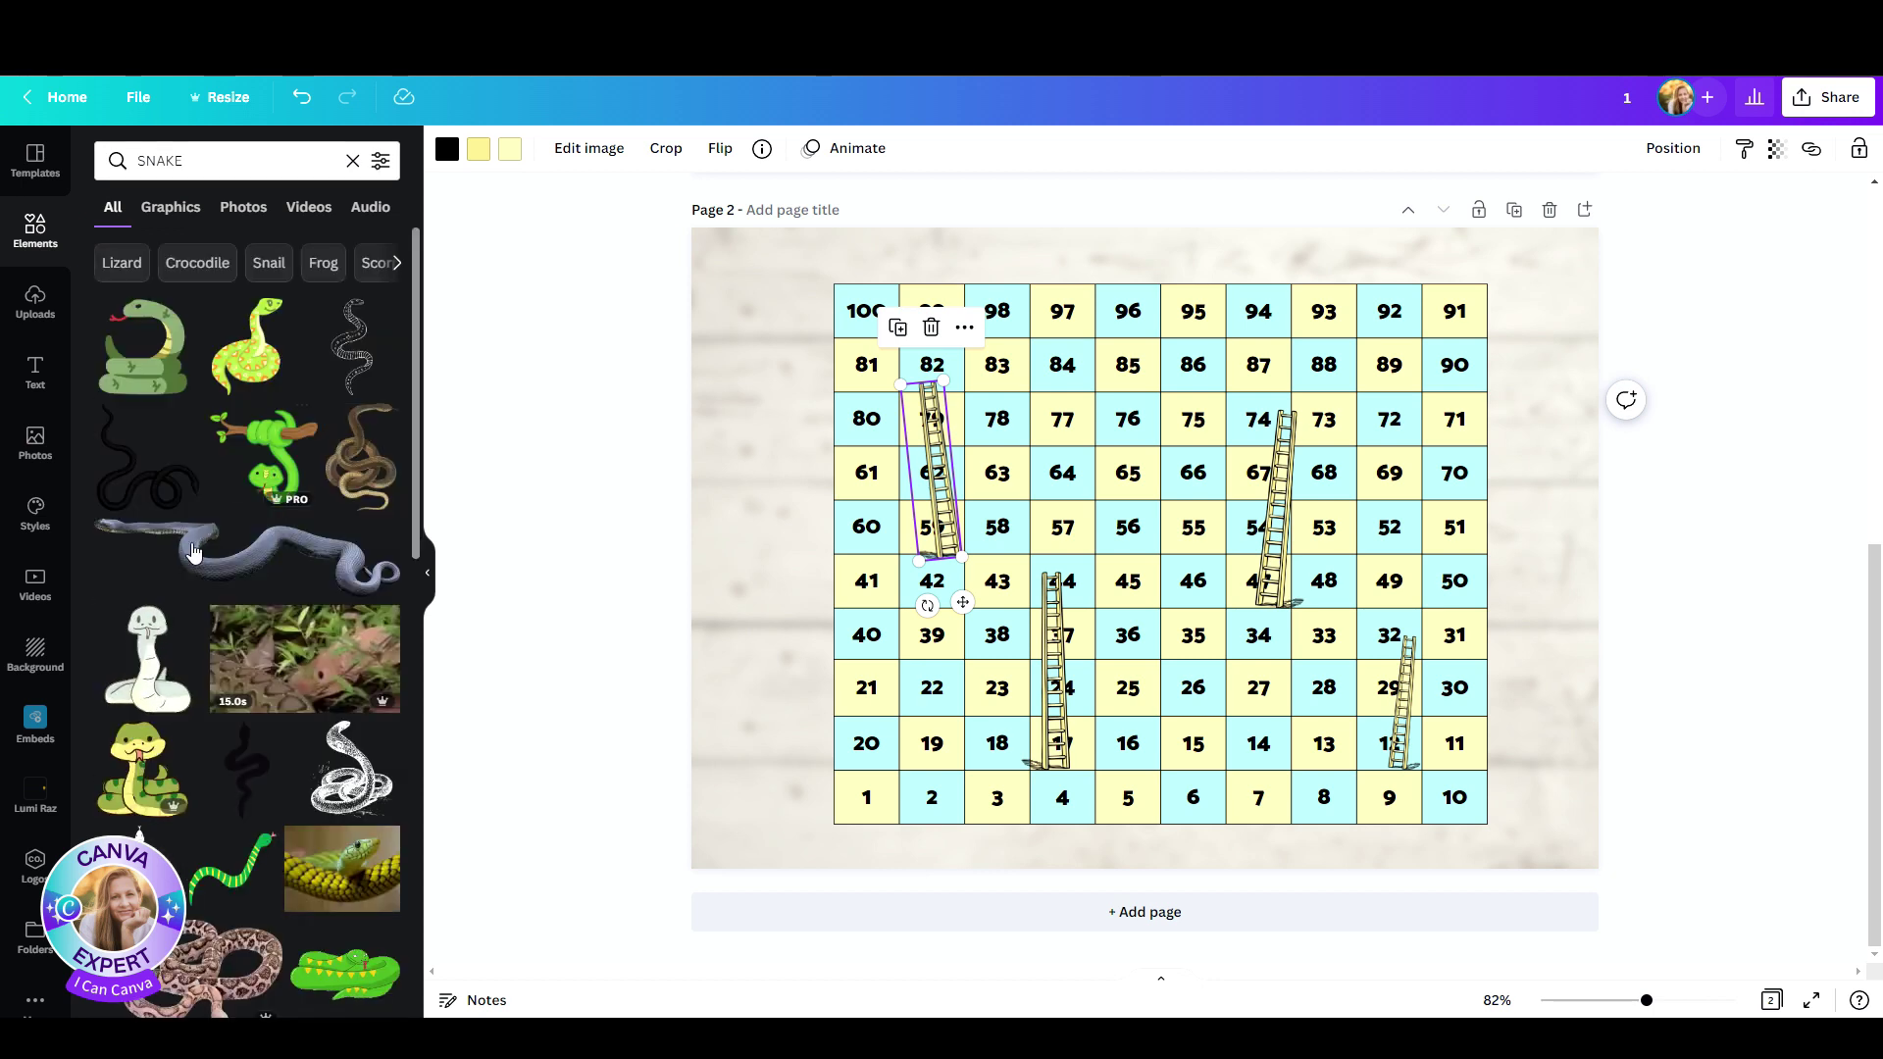
pyautogui.click(252, 840)
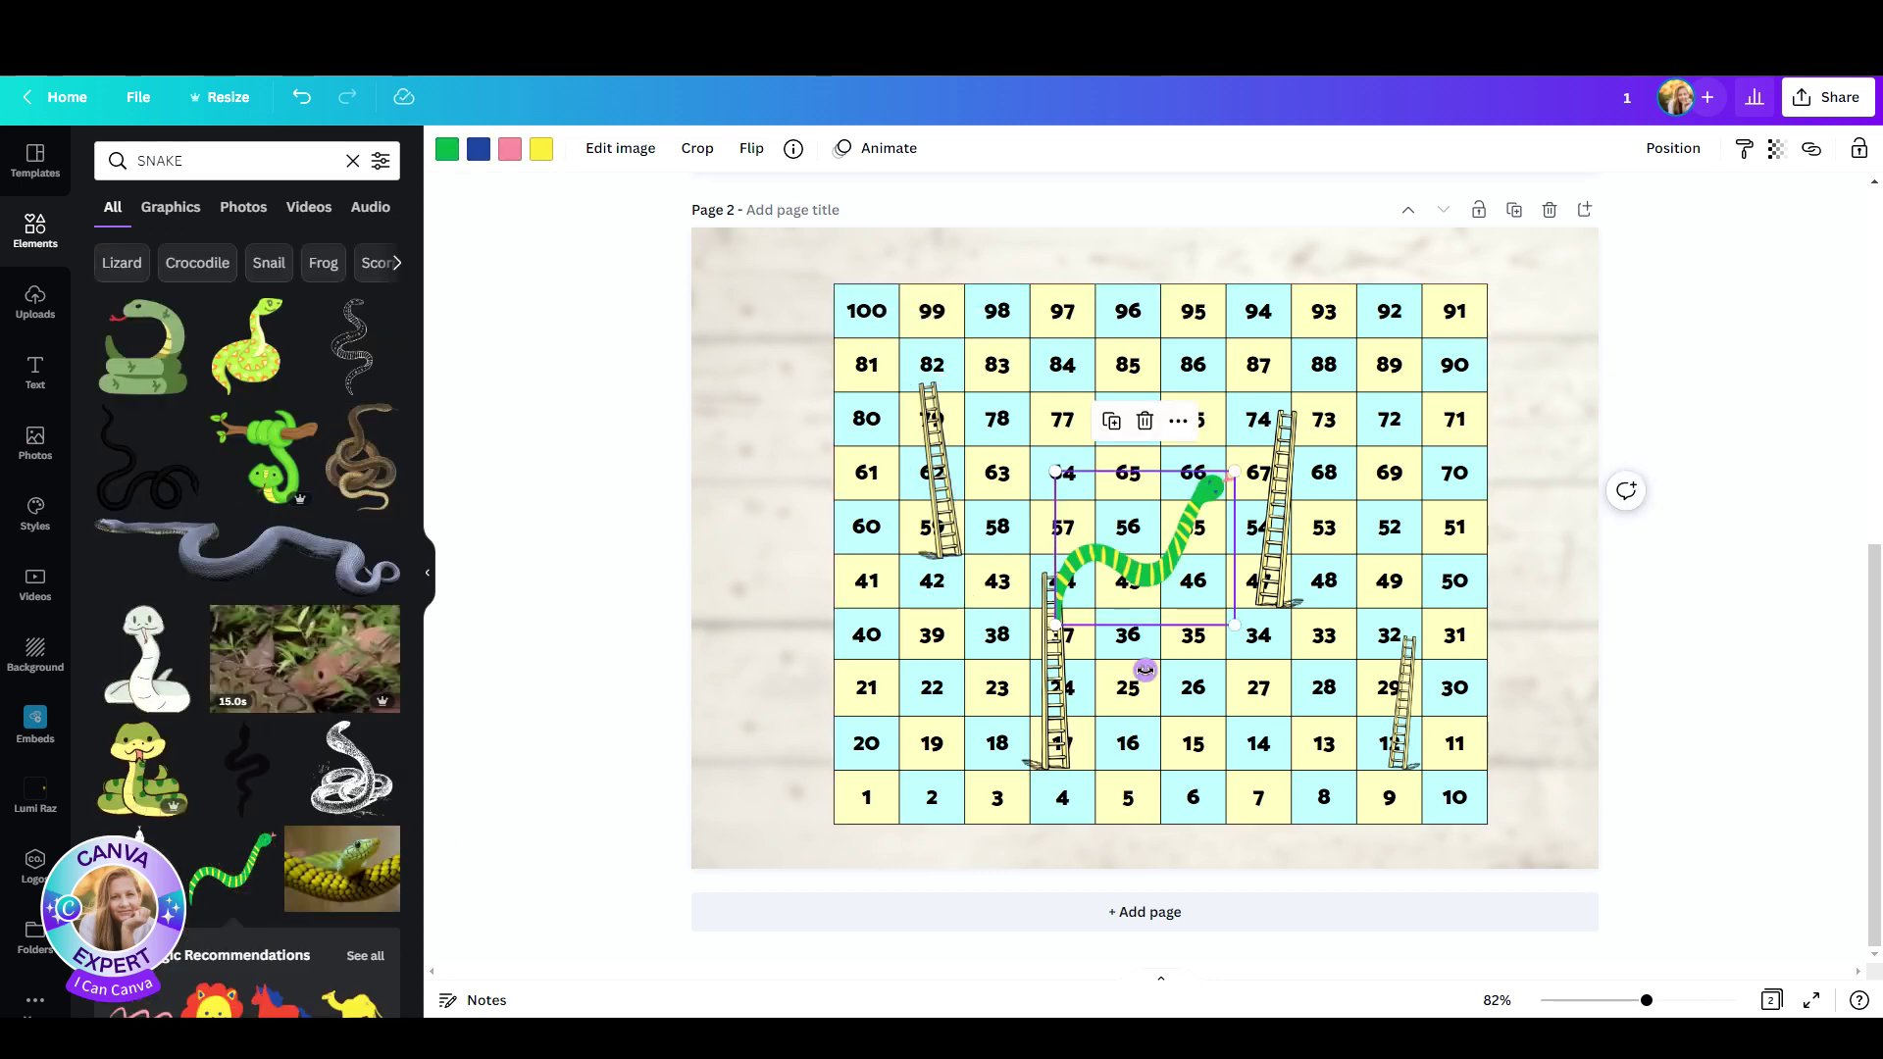
pyautogui.click(171, 207)
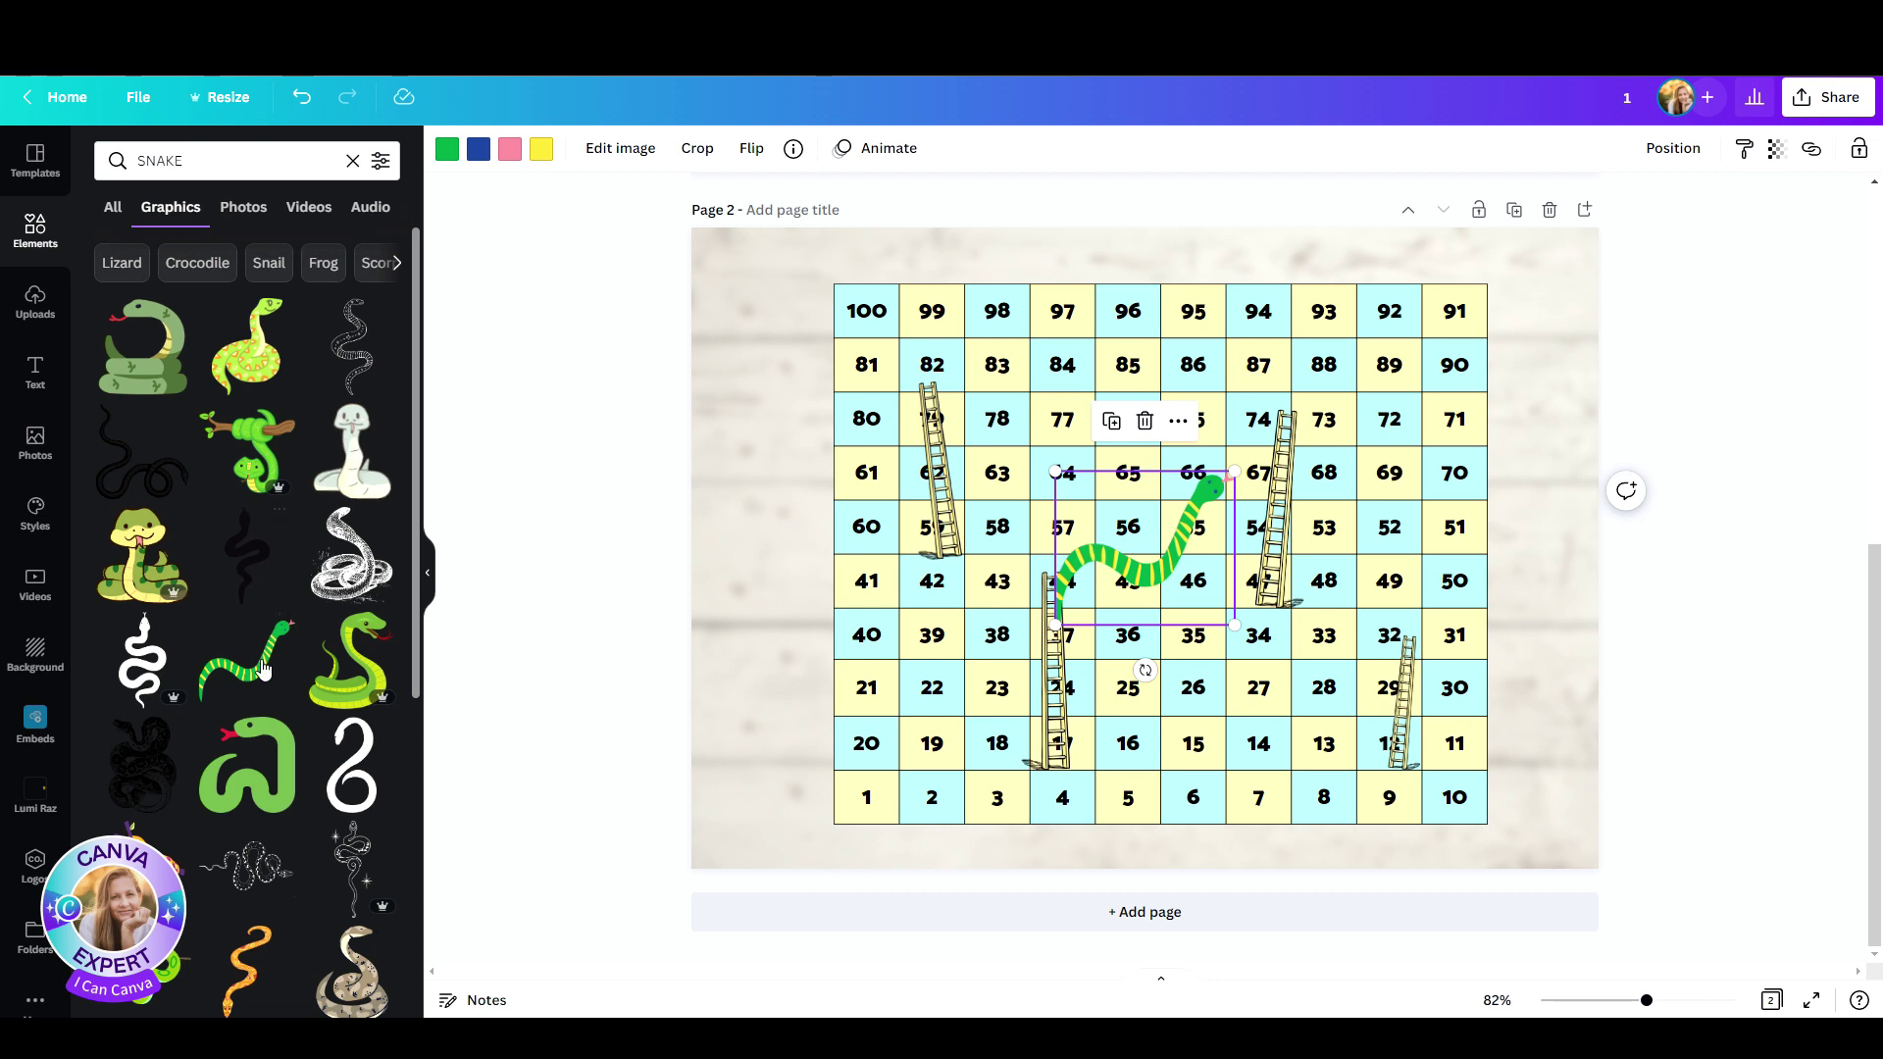
# - Rotate the snake to wind down the board, position its head, and recolour it red
pyautogui.moveTo(1145, 669); pyautogui.dragTo(1050, 471)
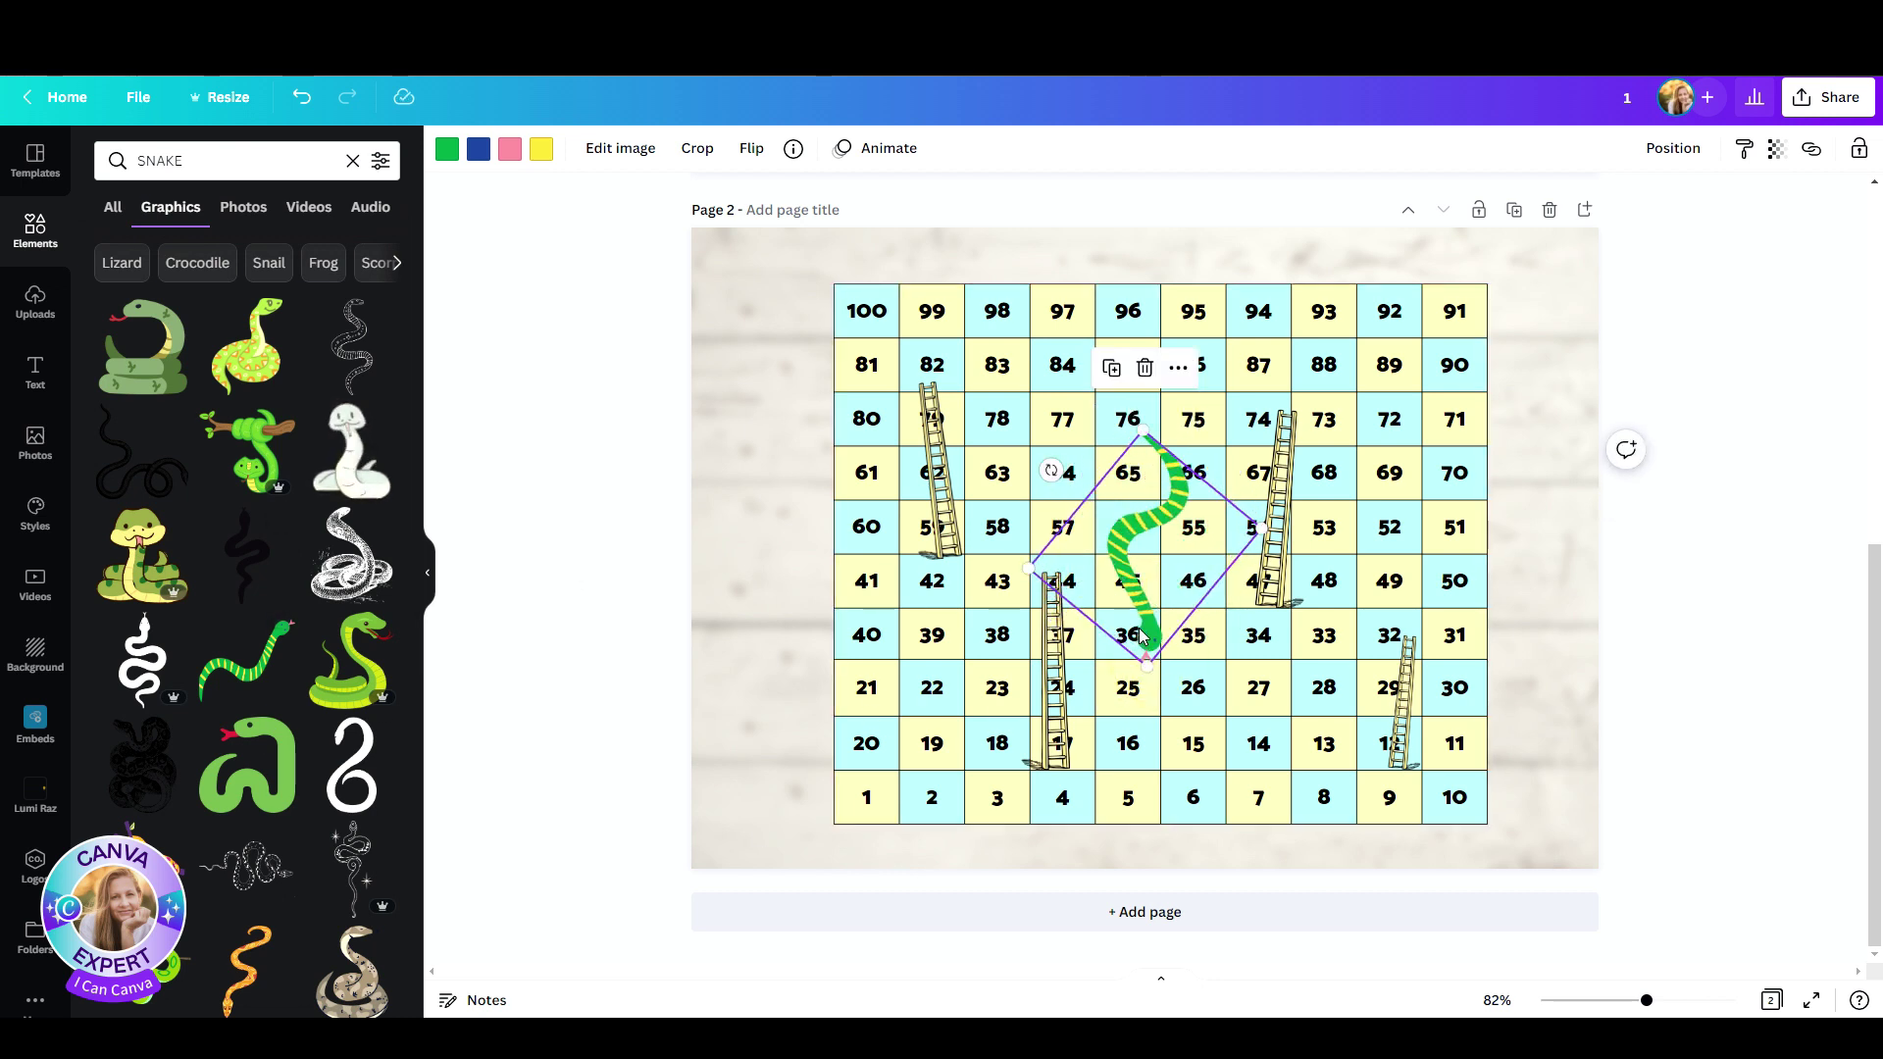
pyautogui.moveTo(1141, 636); pyautogui.dragTo(1122, 579)
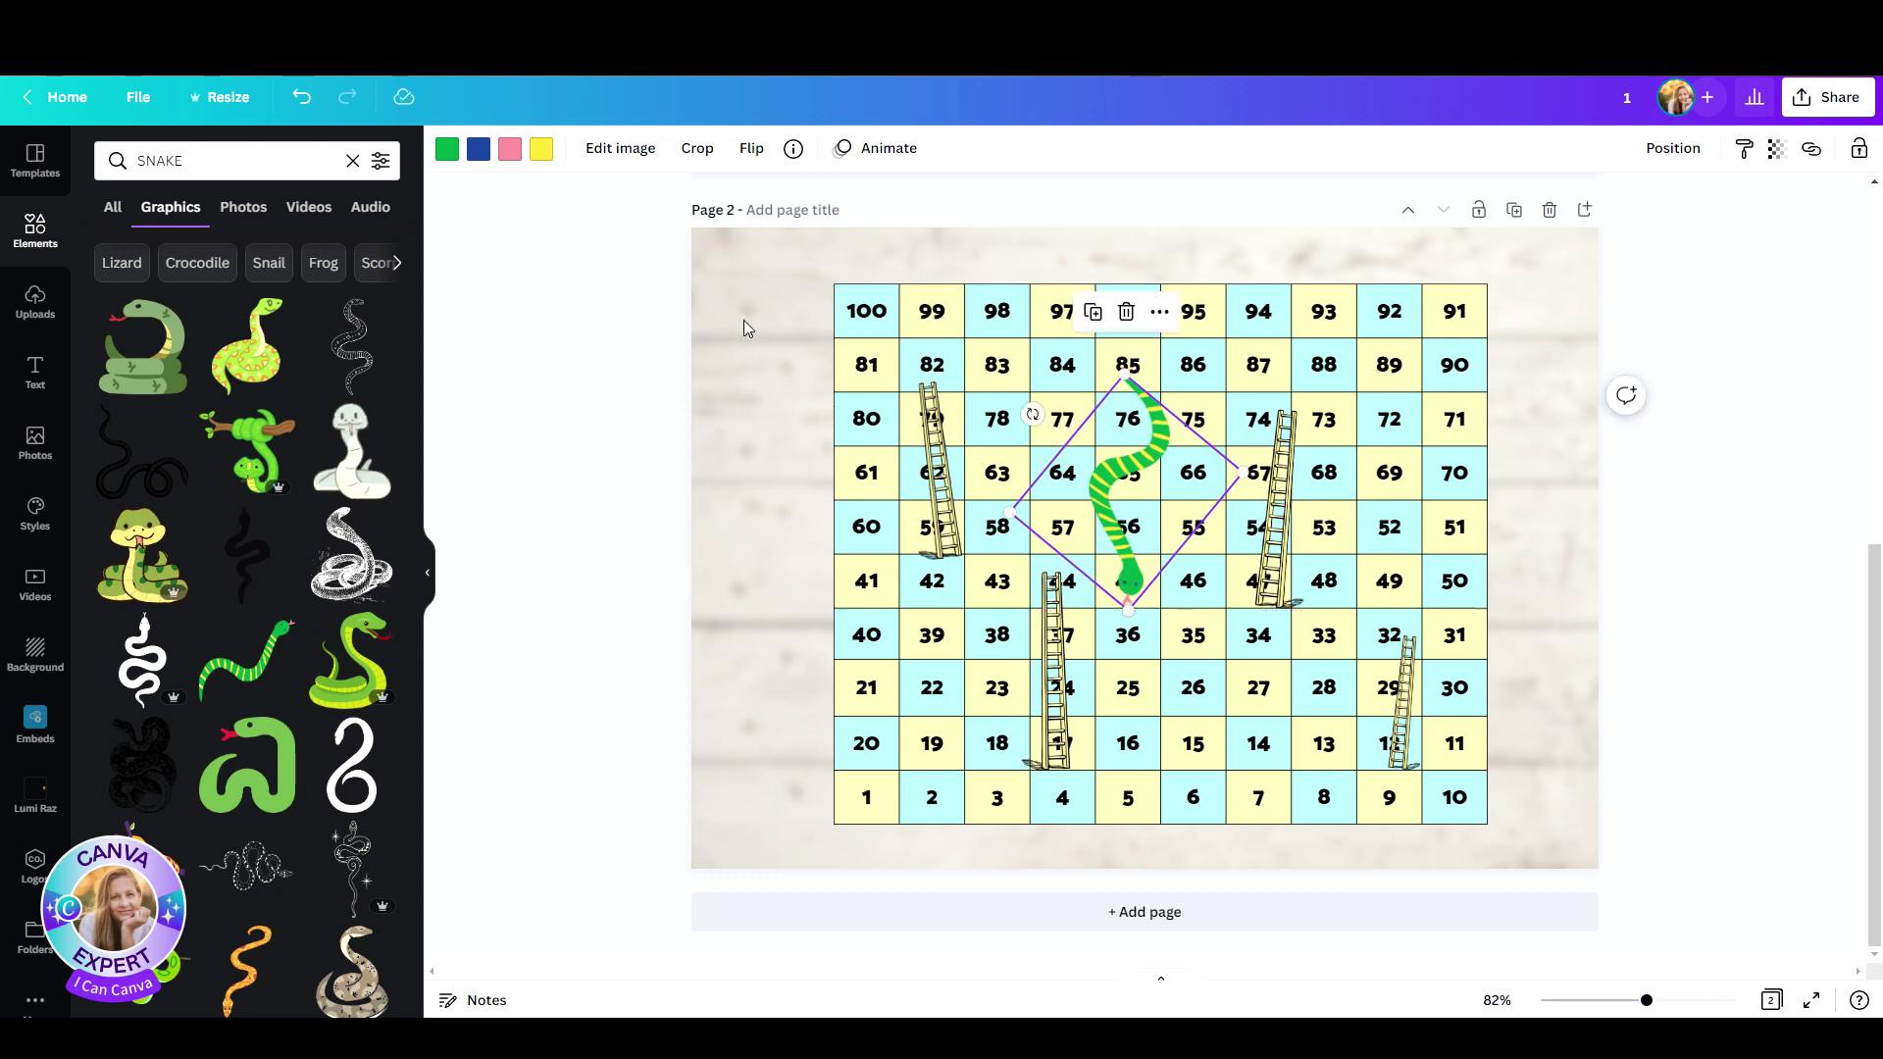
pyautogui.click(447, 150)
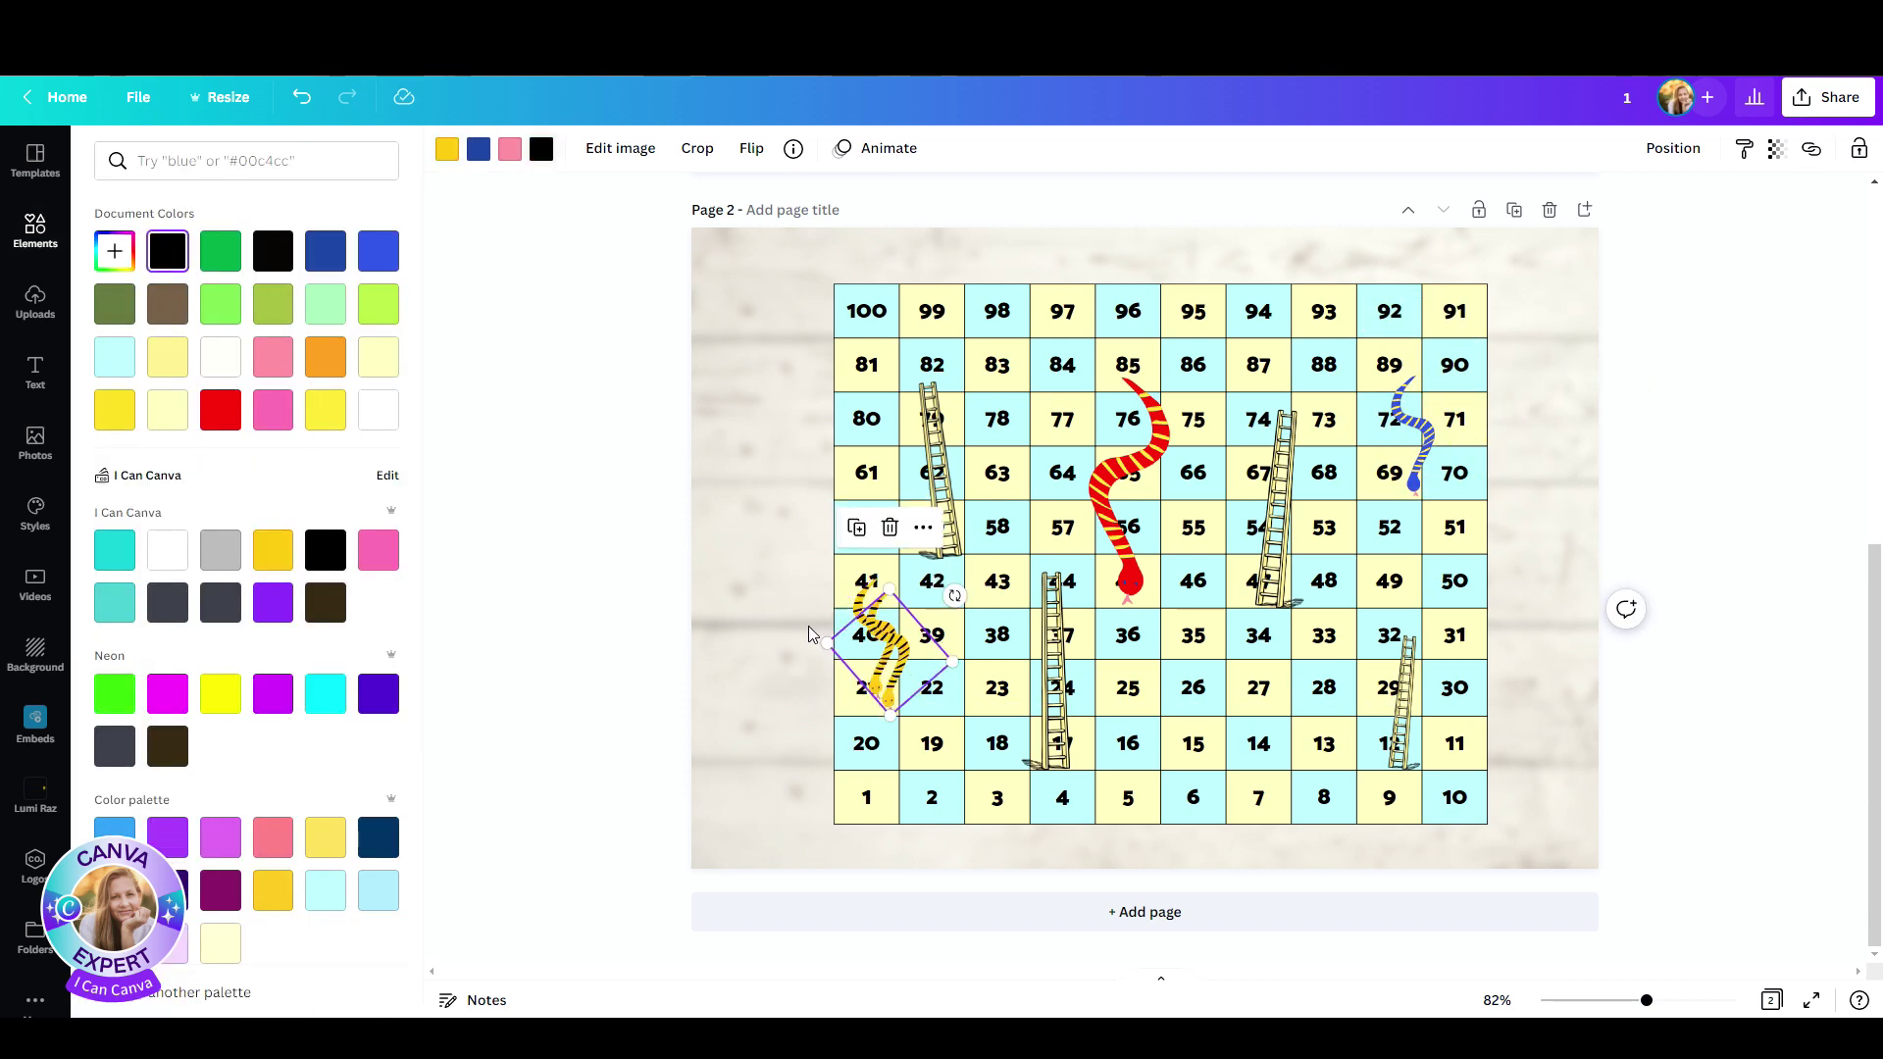
pyautogui.click(1177, 390)
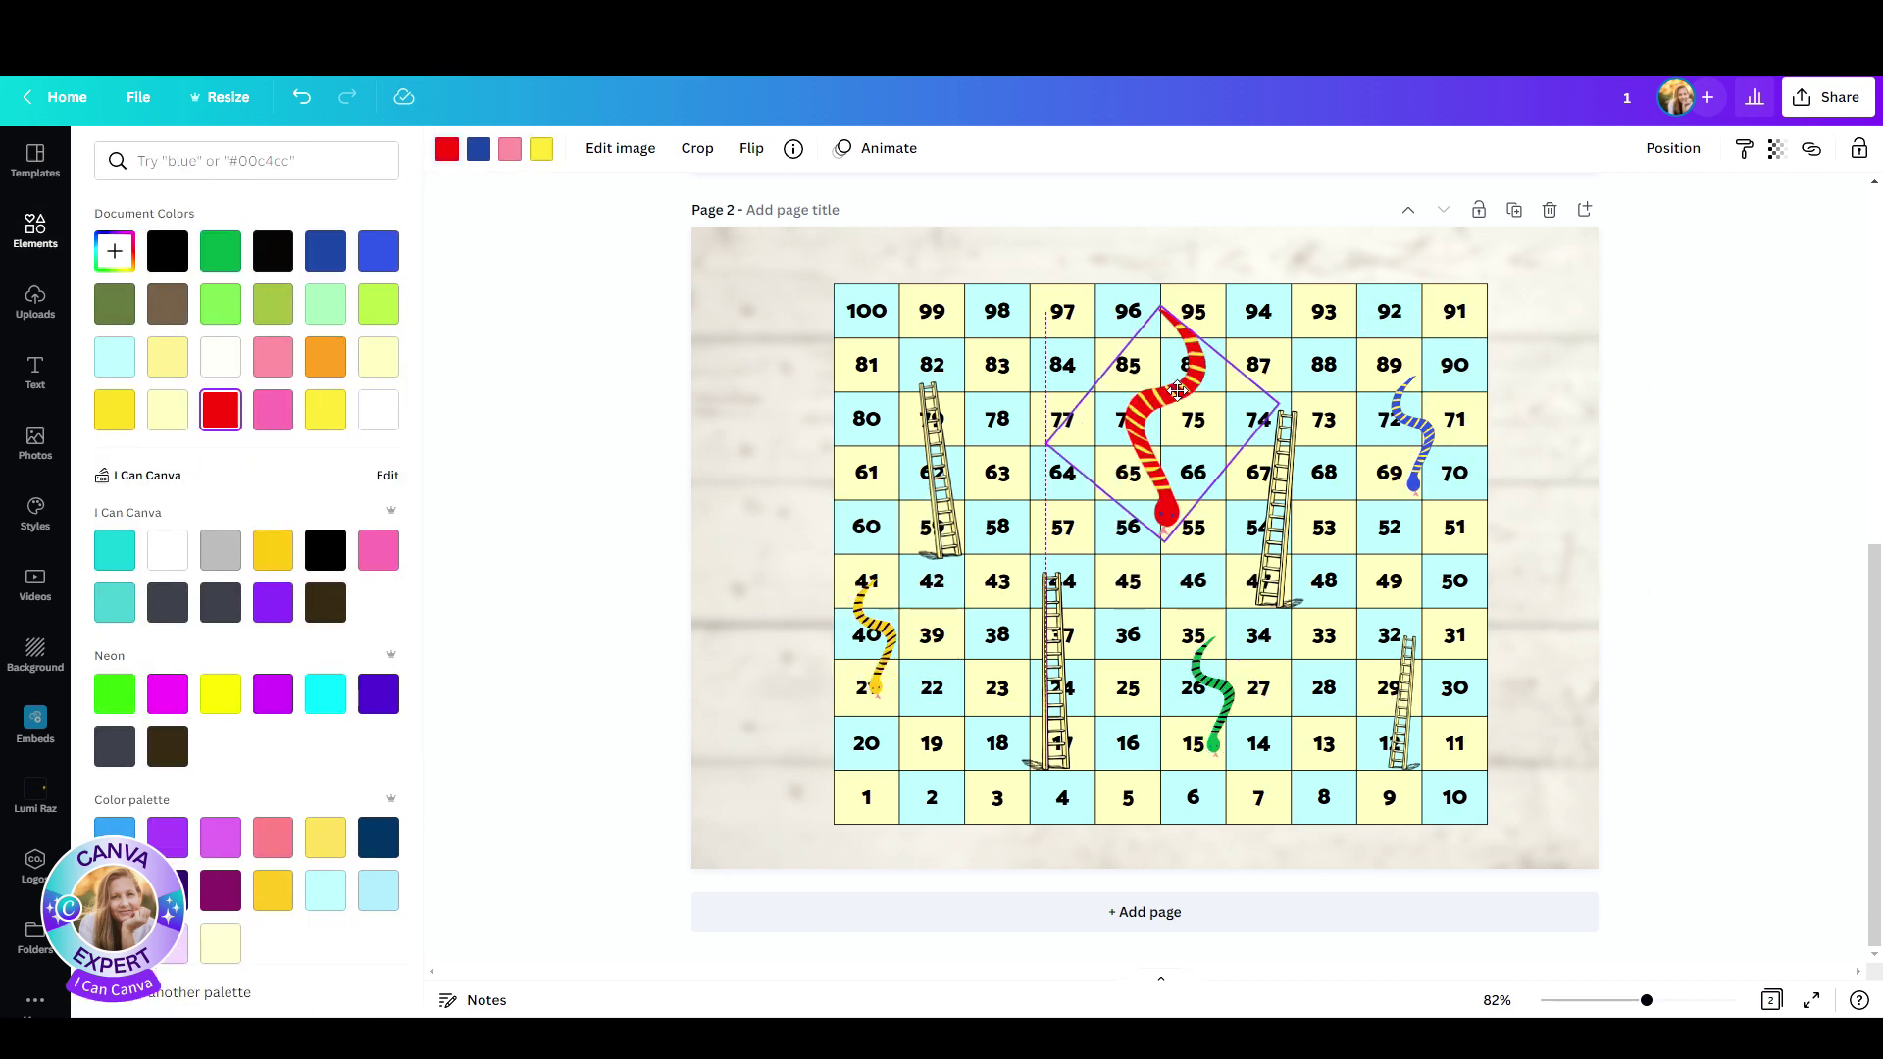
pyautogui.click(1700, 520)
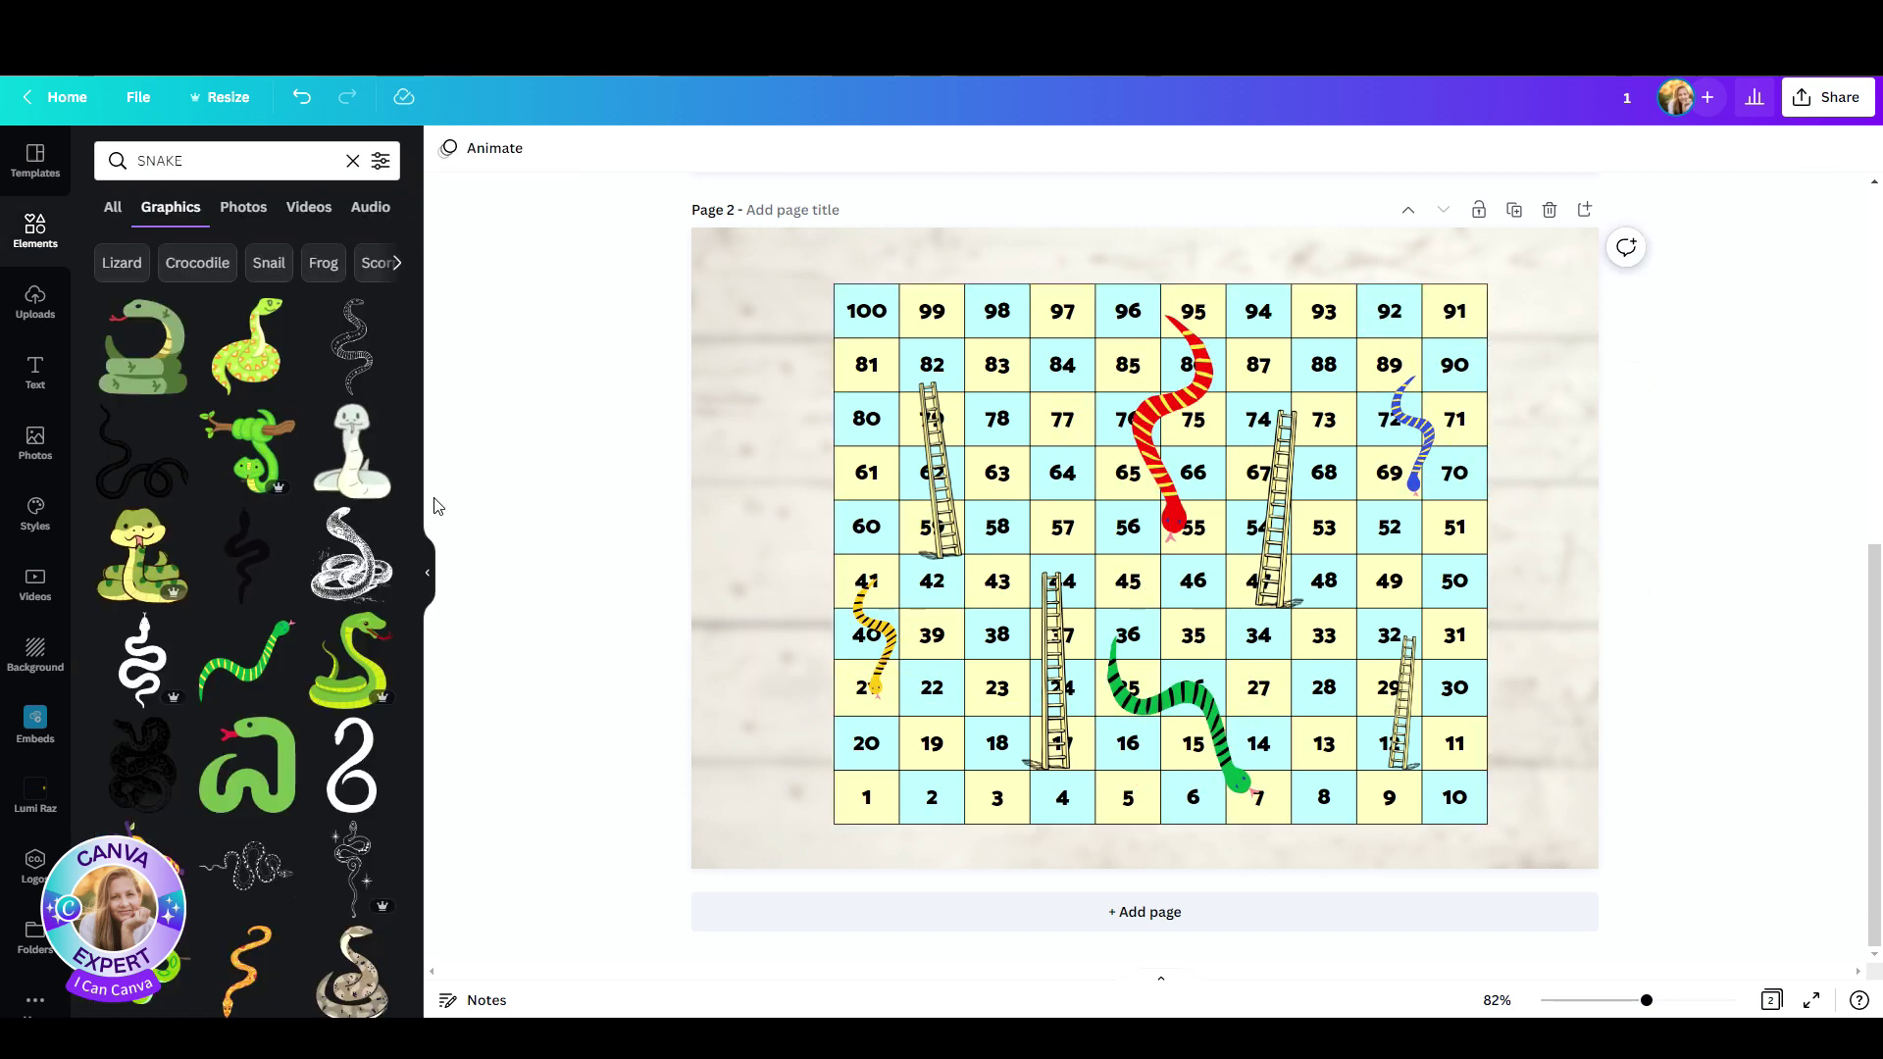
# - Add a heading with the SNAKES & LADDERS title and nudge it into place beside the board
pyautogui.click(34, 372)
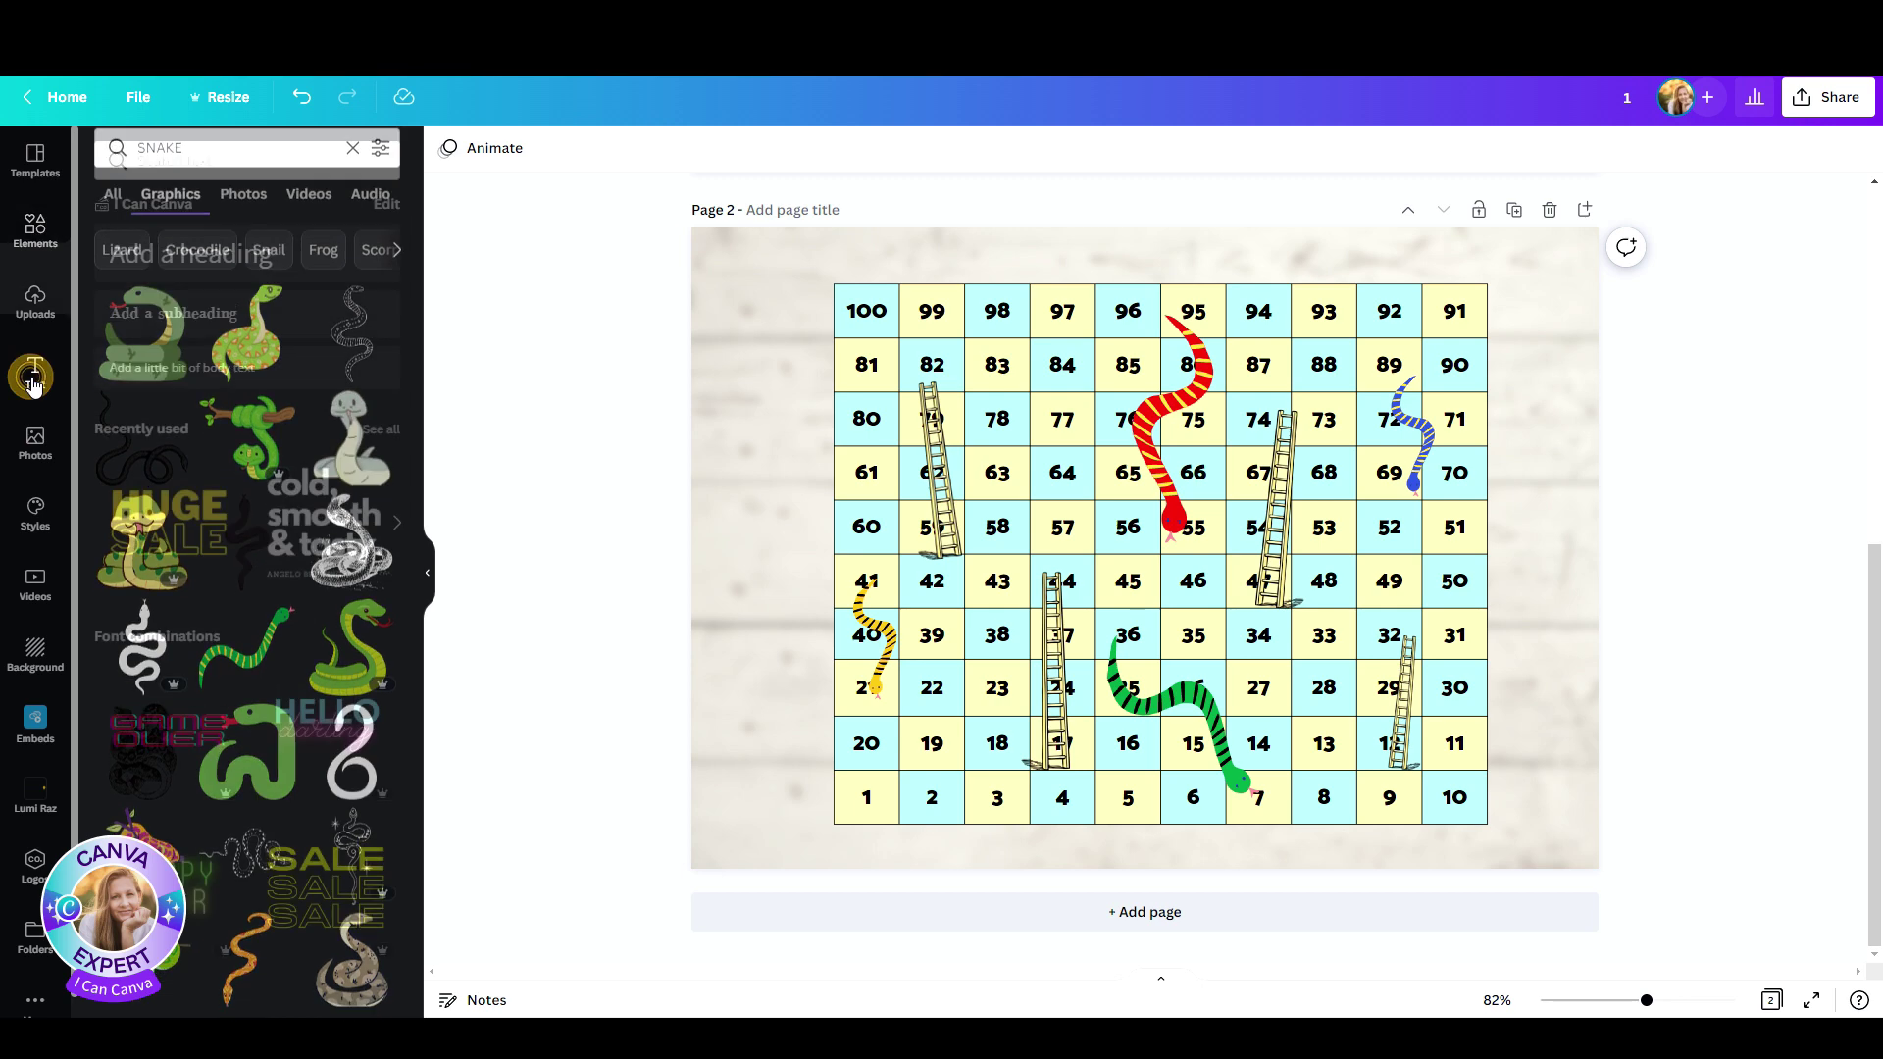
pyautogui.click(191, 254)
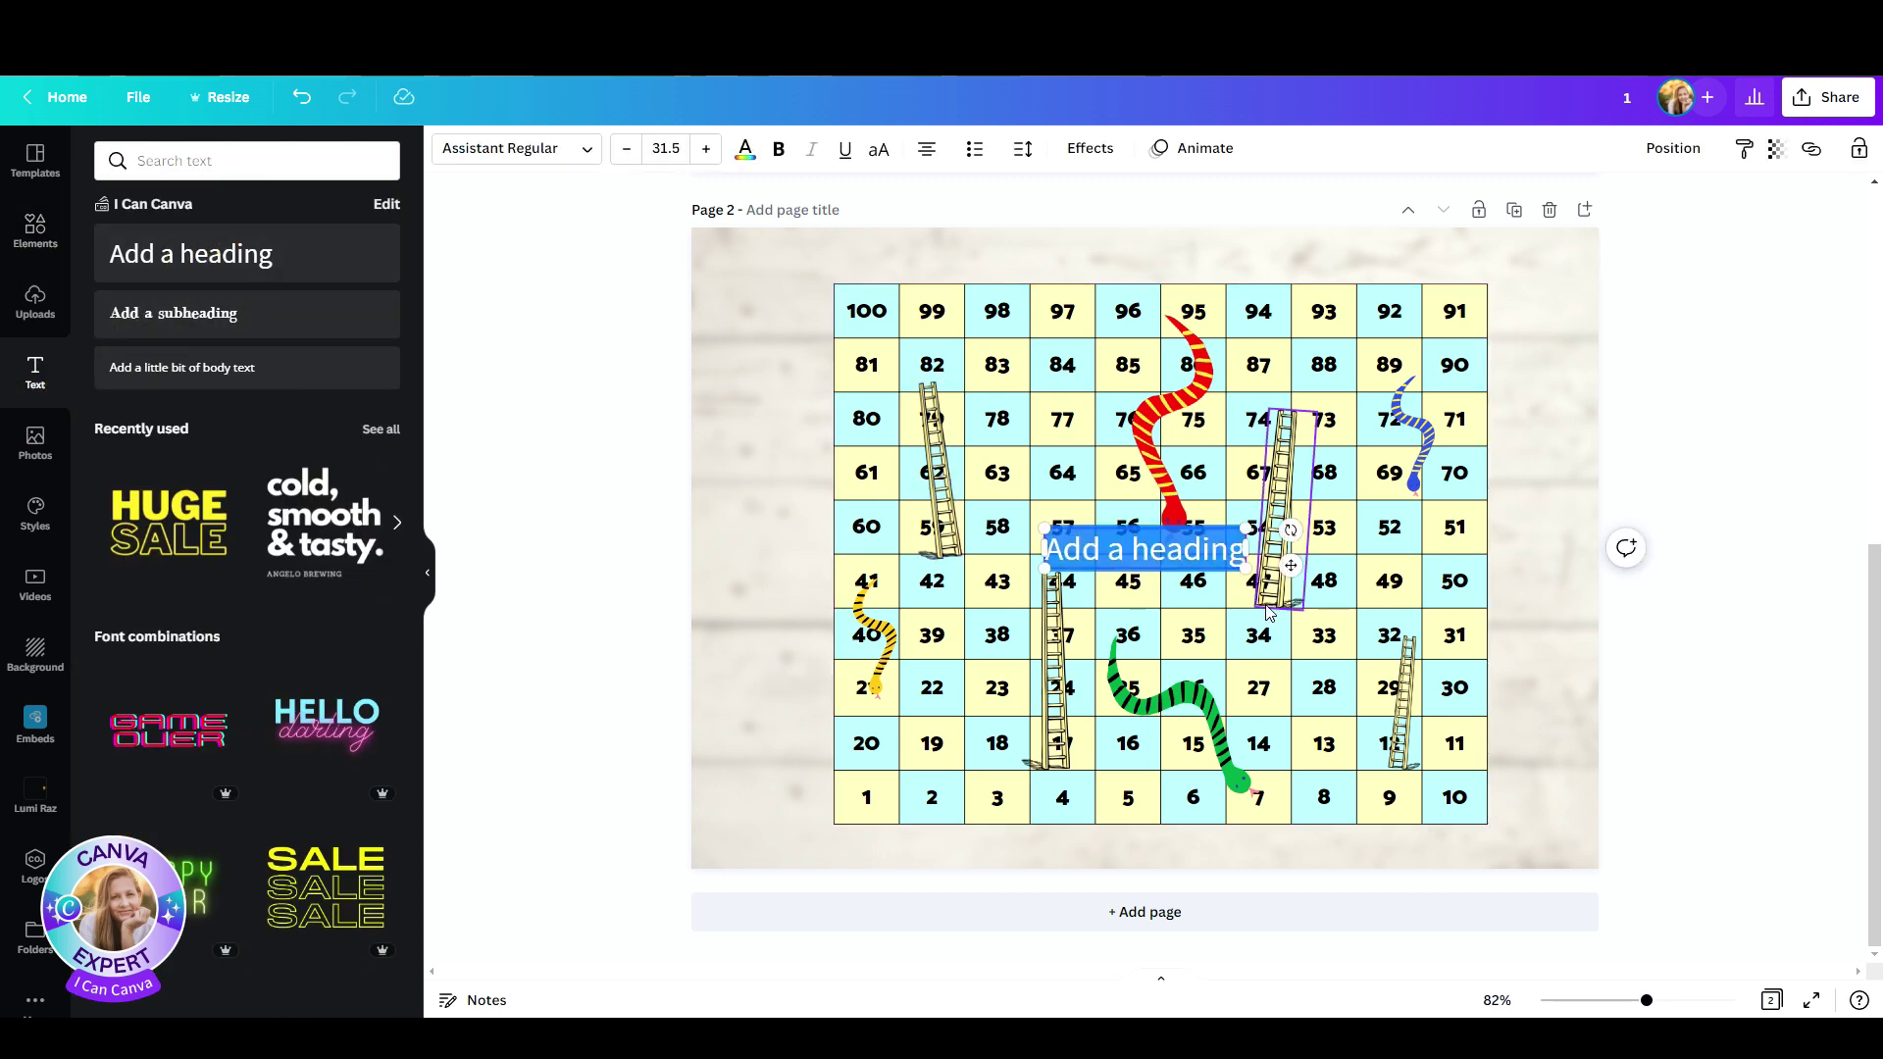
pyautogui.write('SNAKES & LADDERS')
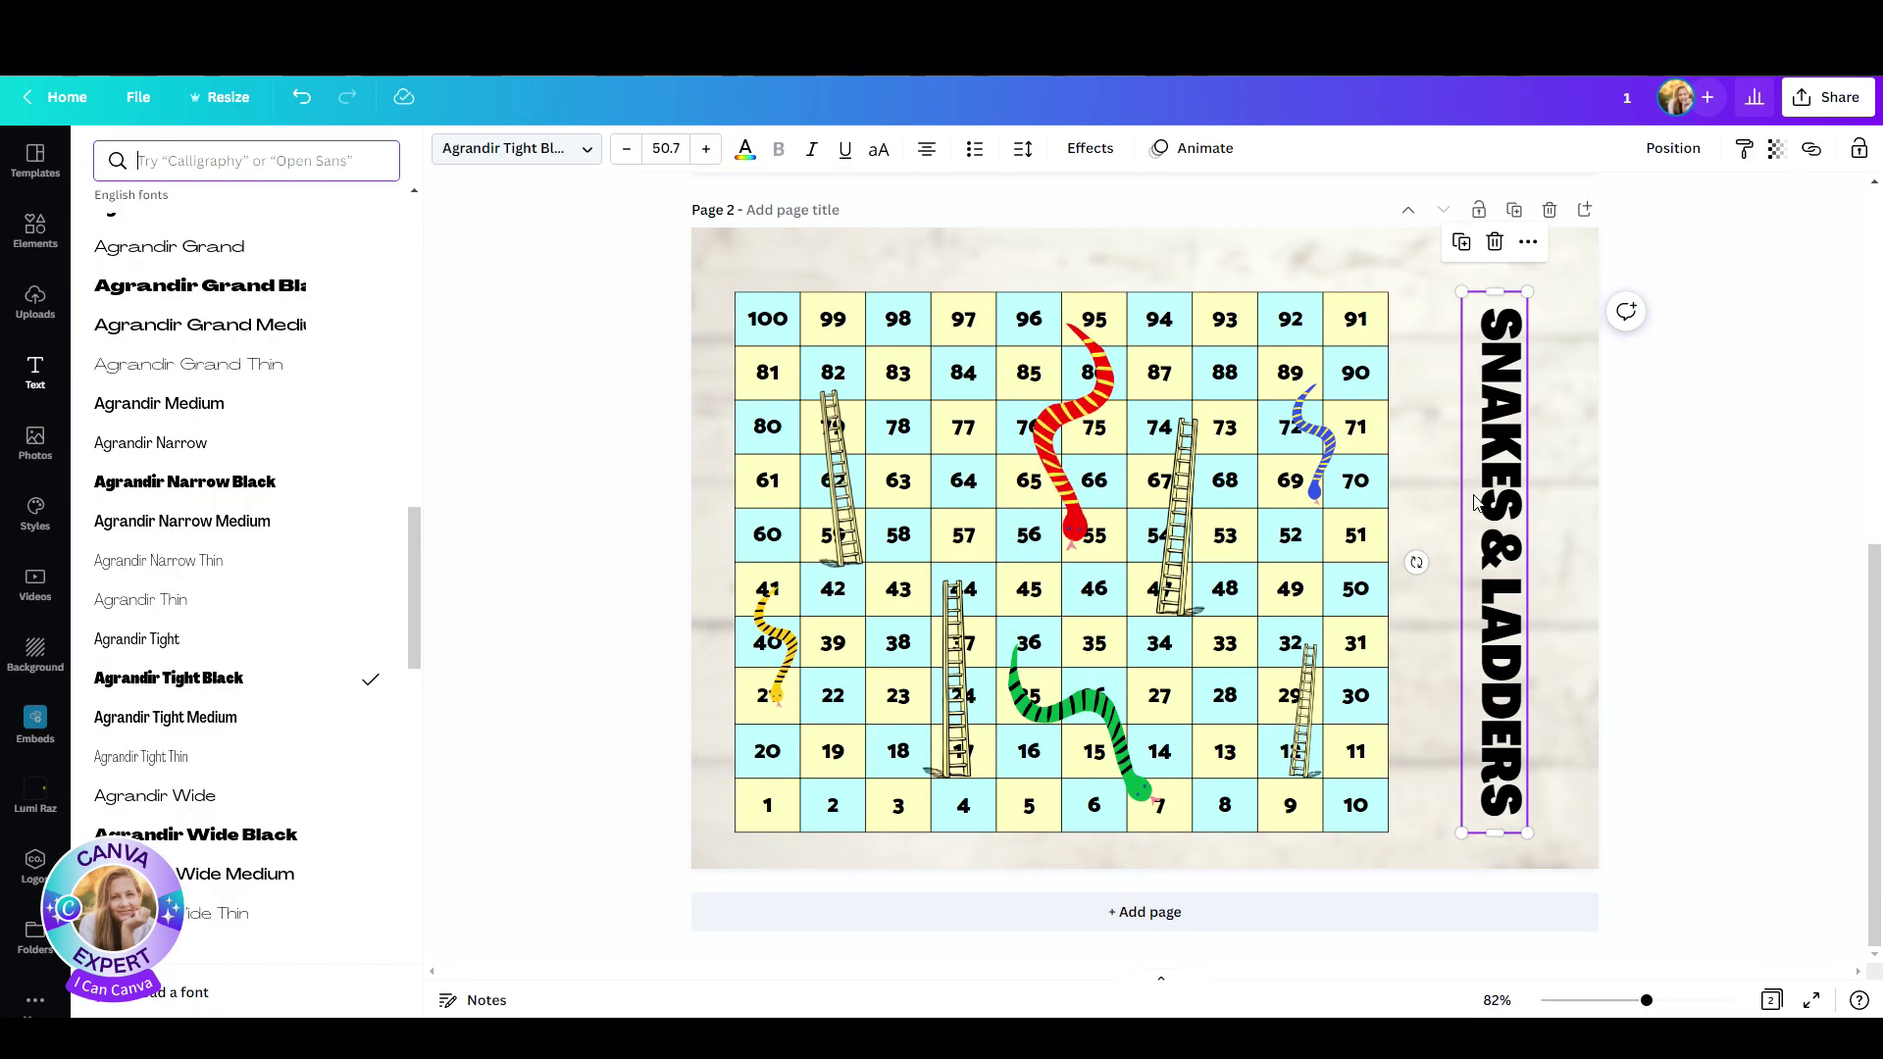
pyautogui.moveTo(1495, 555); pyautogui.dragTo(1510, 519)
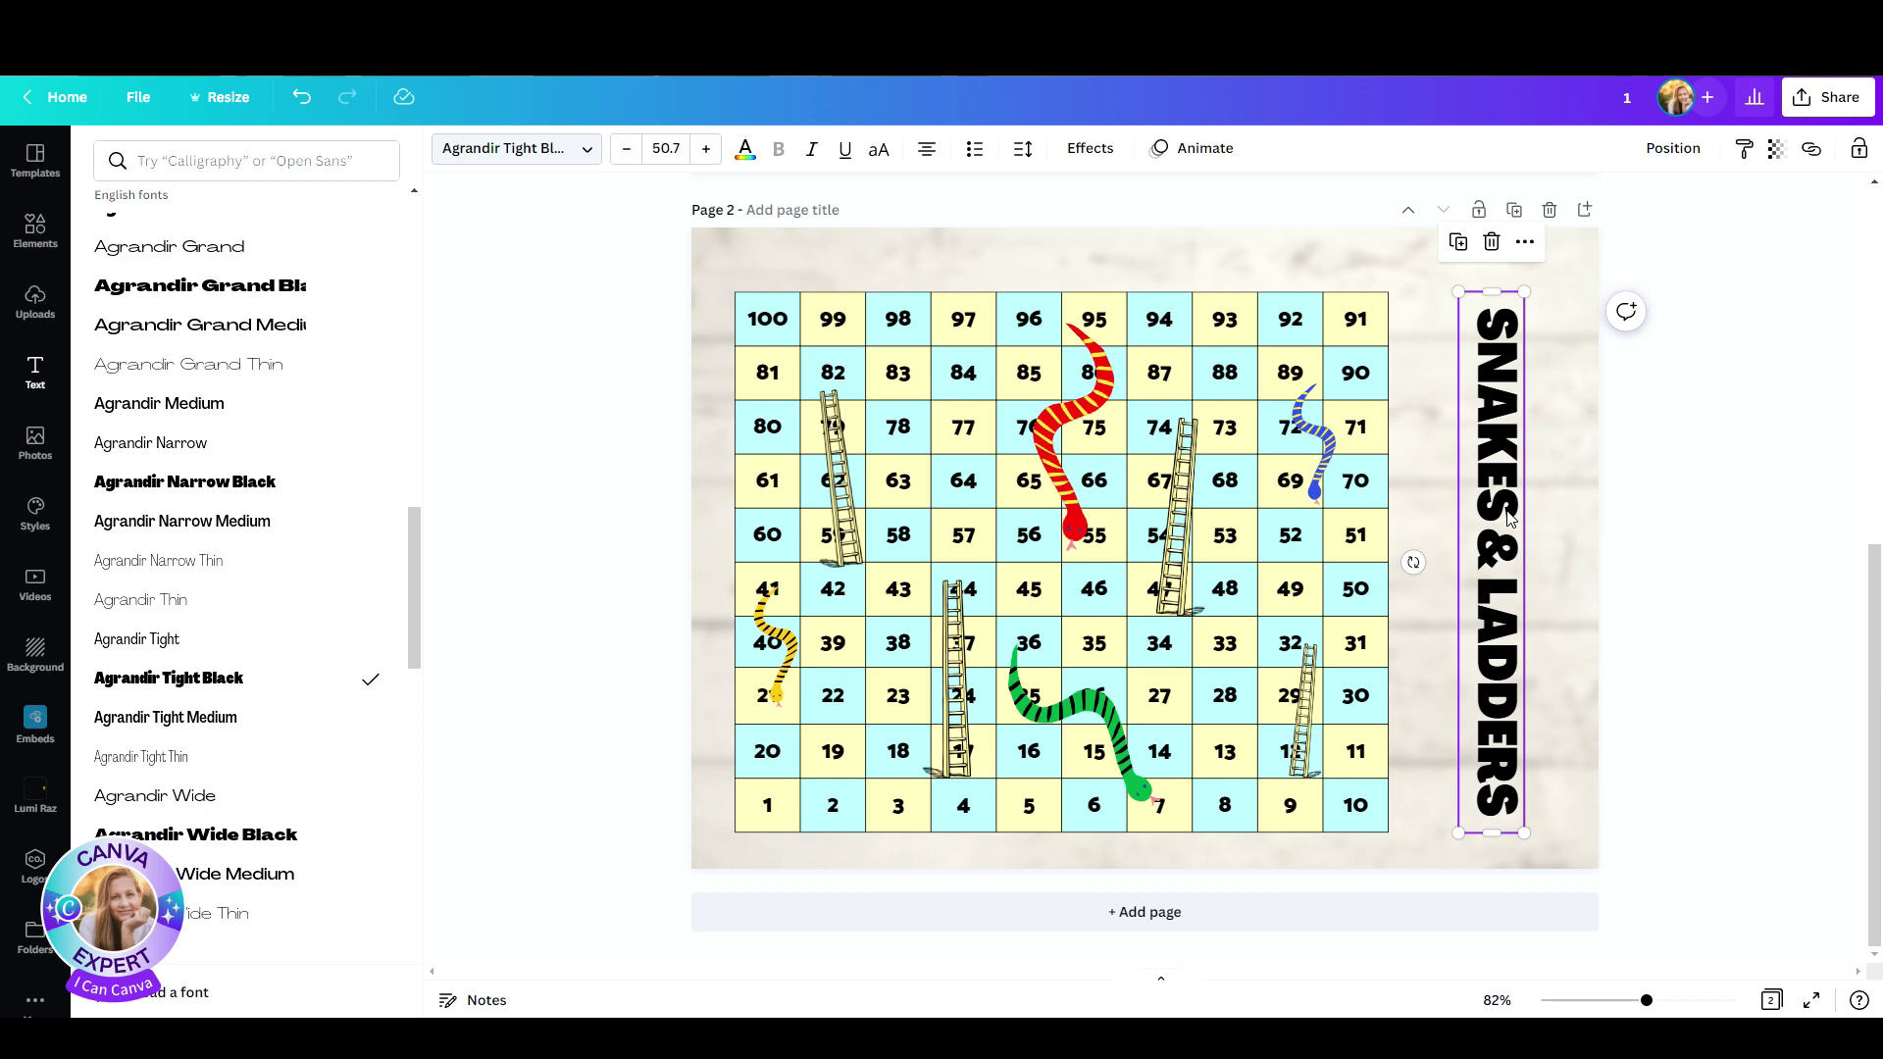
# - Reopen Elements to show the earlier SNAKE graphic search results
pyautogui.click(36, 230)
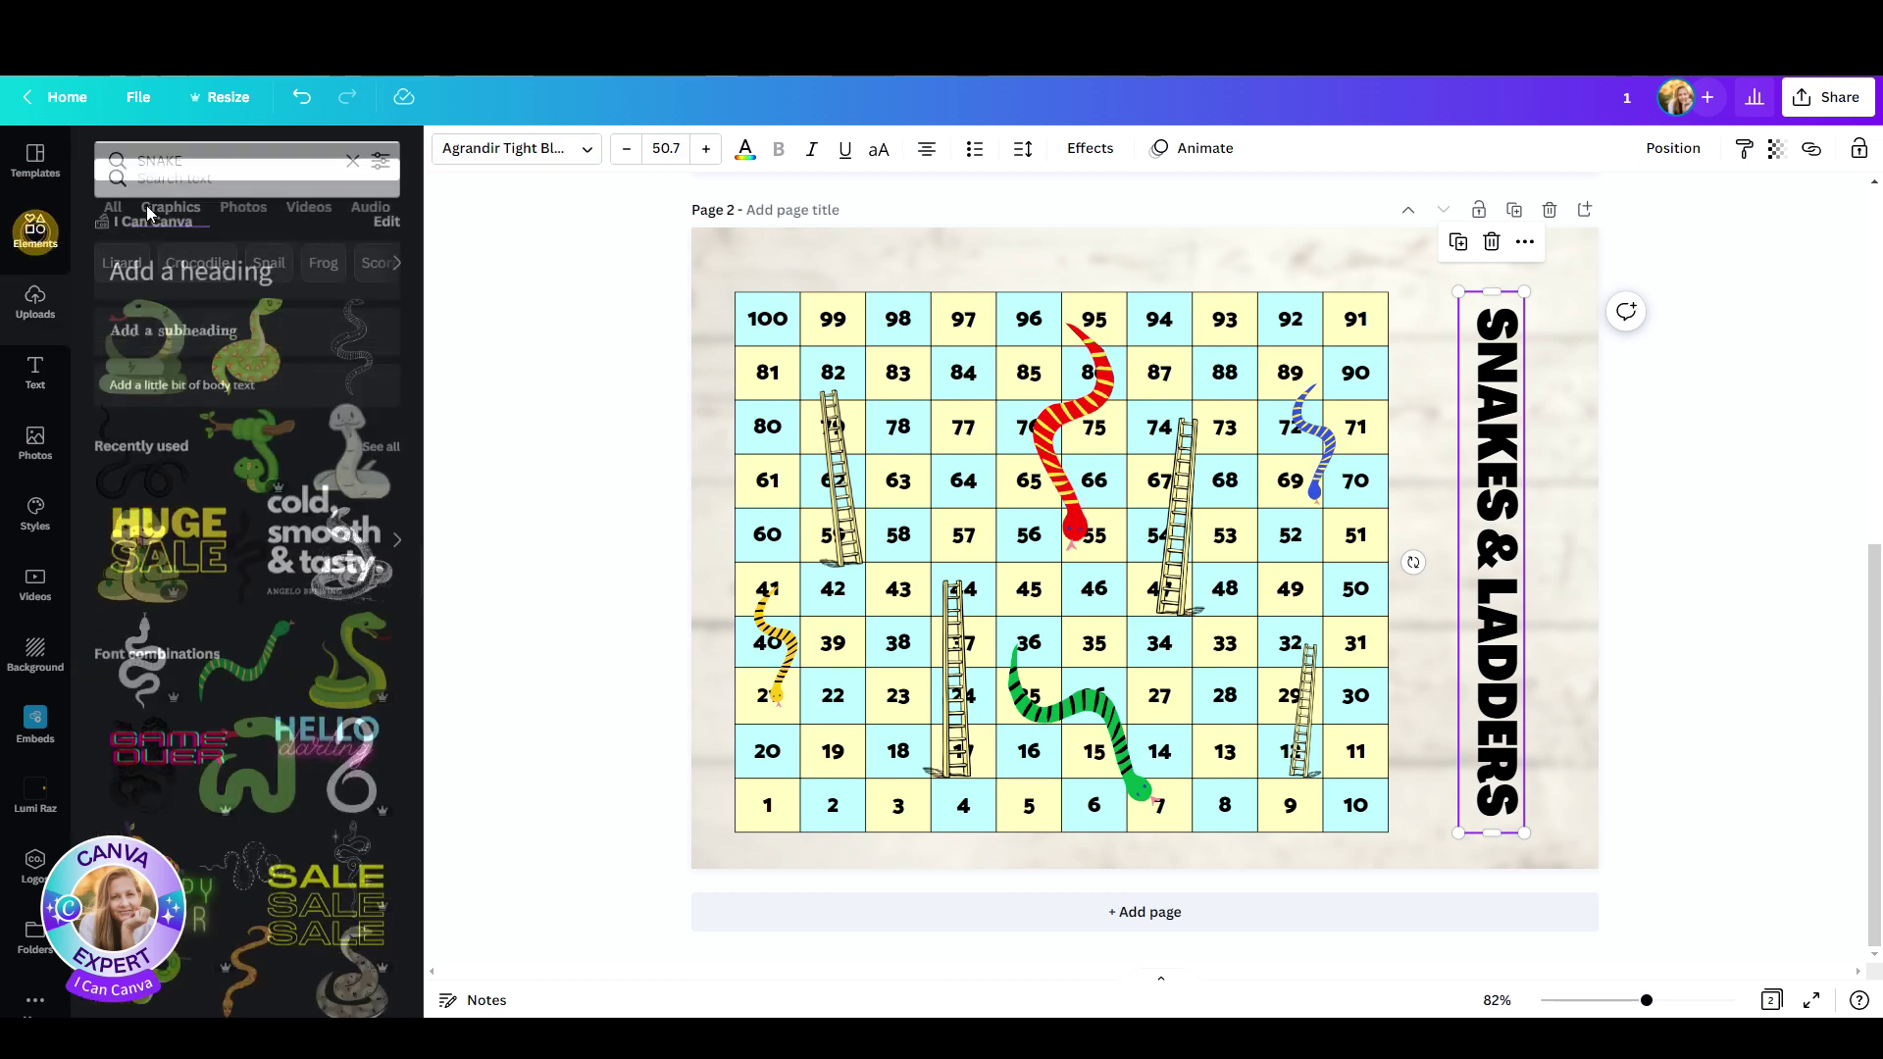